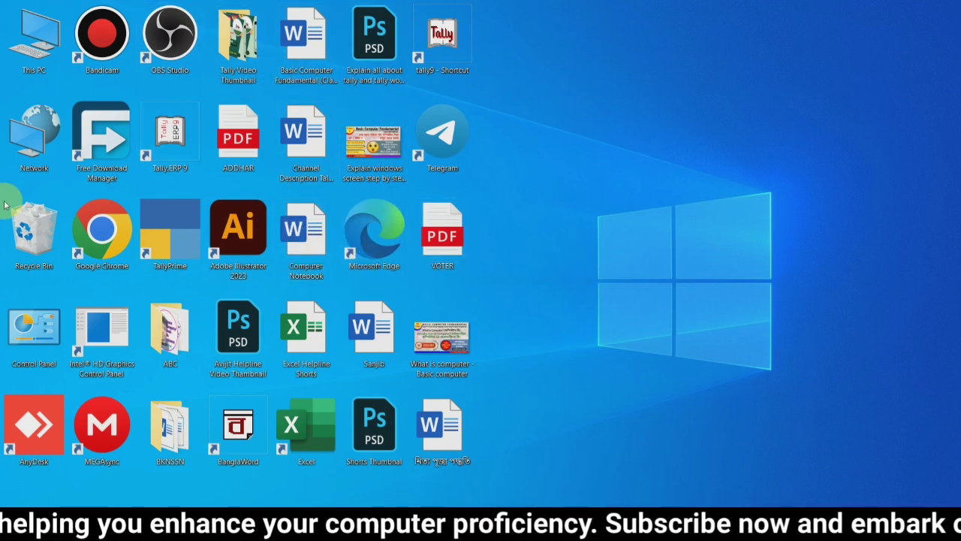
Change the desktop icon size to medium icons.
right_click(564, 76)
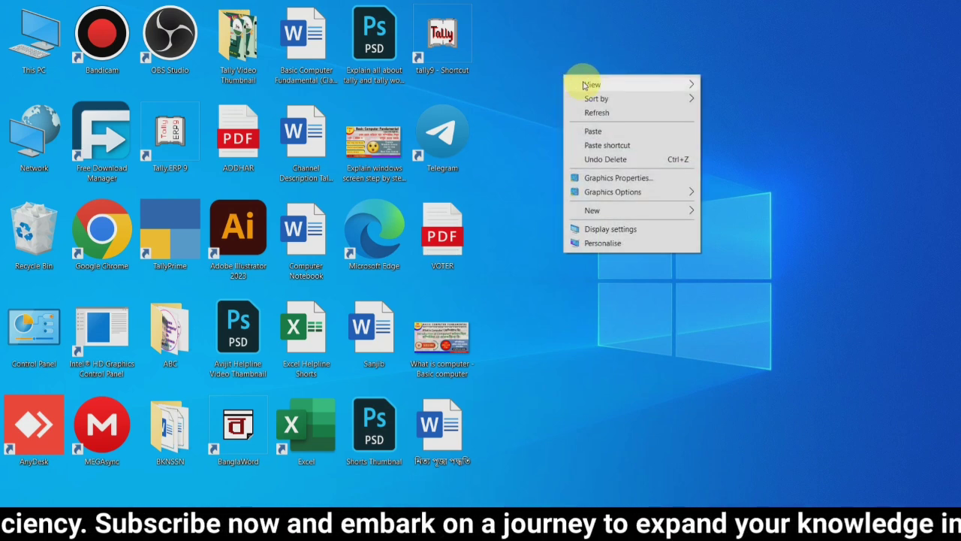
mouse_move(584, 85)
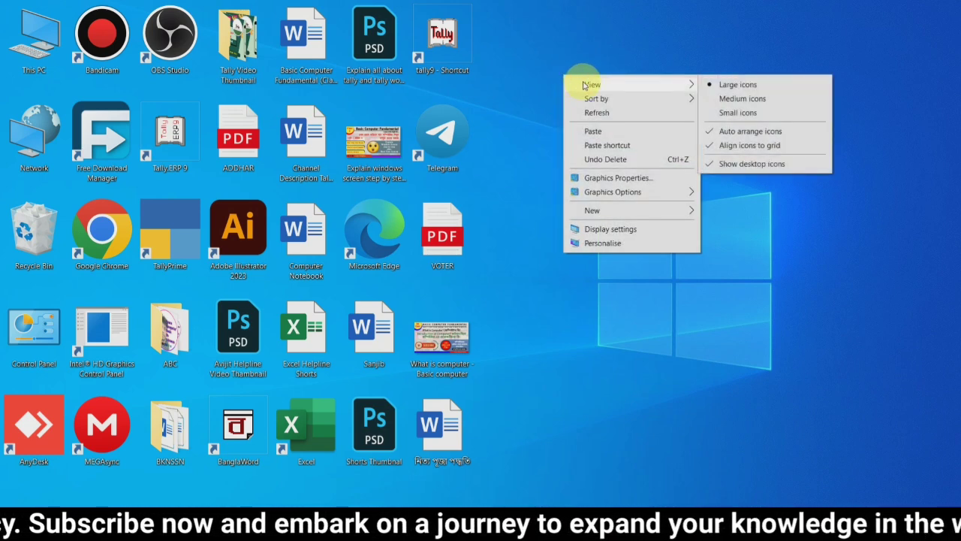
left_click(739, 99)
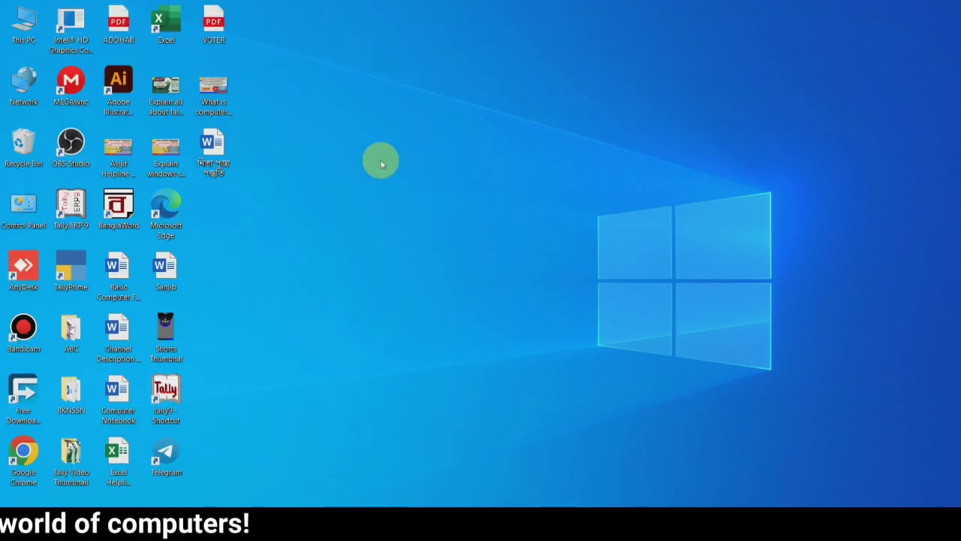
Change the desktop icon size to small icons.
right_click(375, 106)
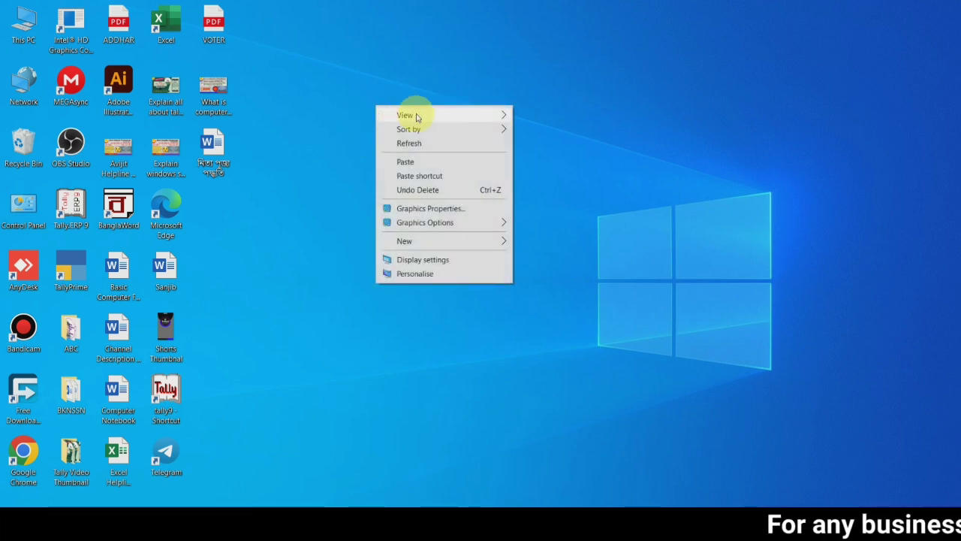
mouse_move(414, 114)
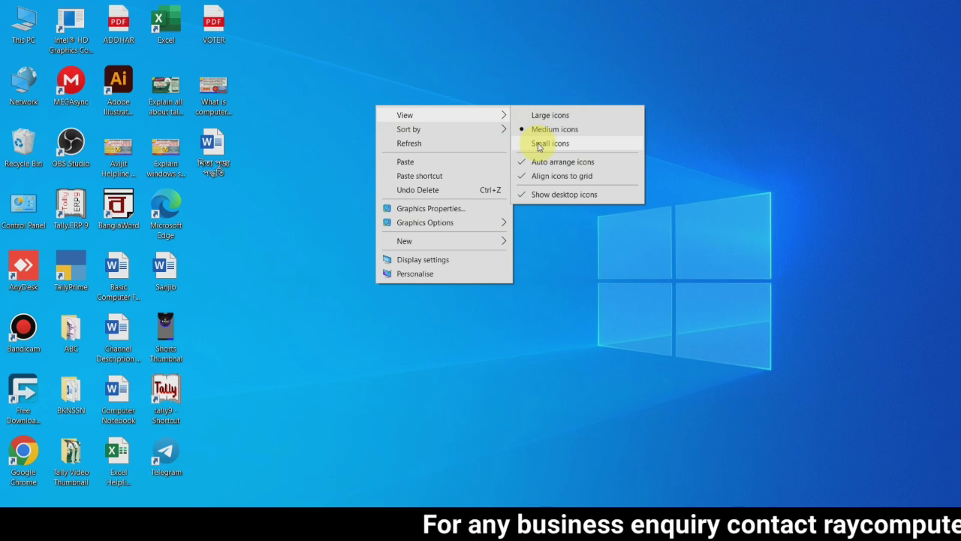
left_click(538, 145)
right_click(429, 120)
left_click(393, 143)
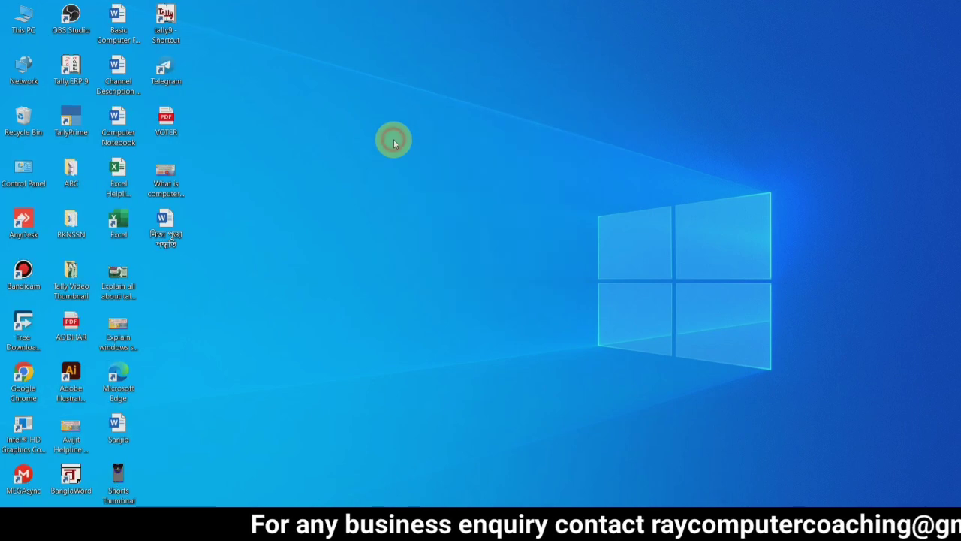
Turn off auto arrange for the desktop icons and spread the What is computer image, Bengali-titled Word document and VOTER PDF across the empty area.
right_click(412, 105)
mouse_move(444, 112)
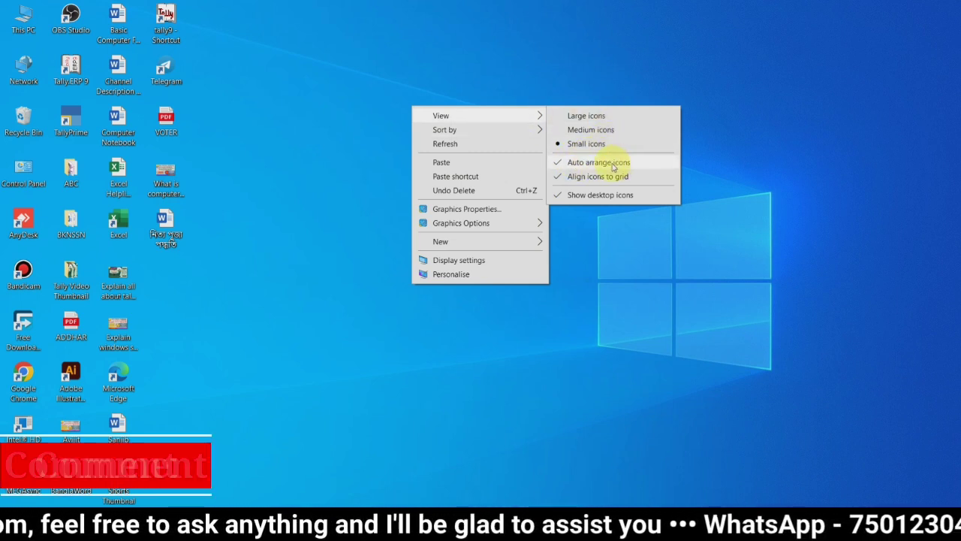
left_click(557, 163)
left_click_drag(166, 174, 403, 129)
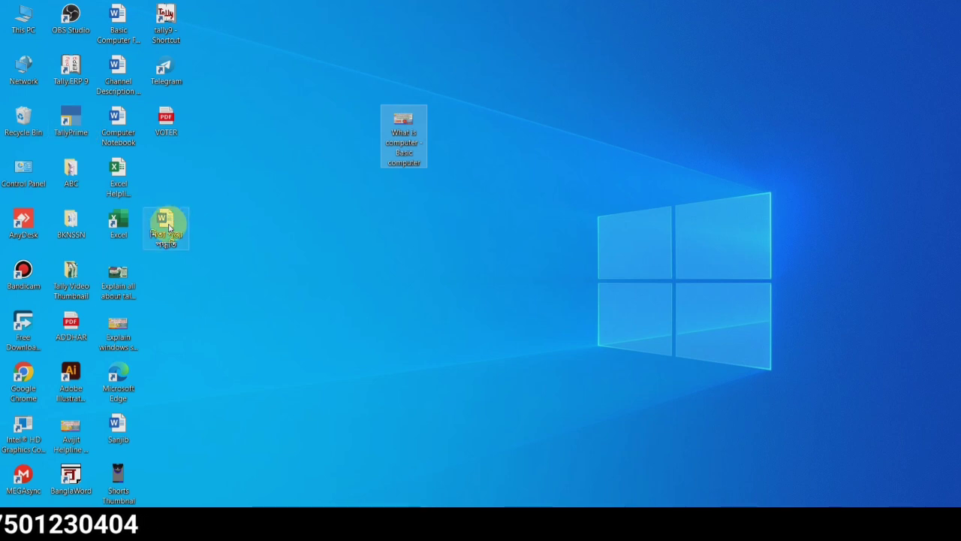
left_click_drag(168, 221, 516, 281)
left_click_drag(167, 117, 617, 118)
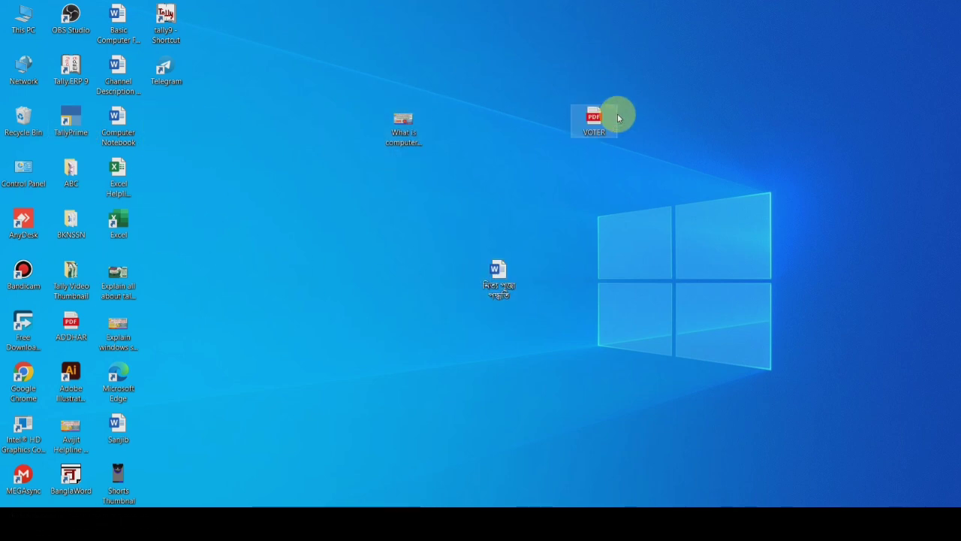
Turn auto arrange back on for the desktop icons and try to move the What is computer image into the empty desktop area.
right_click(292, 170)
mouse_move(334, 184)
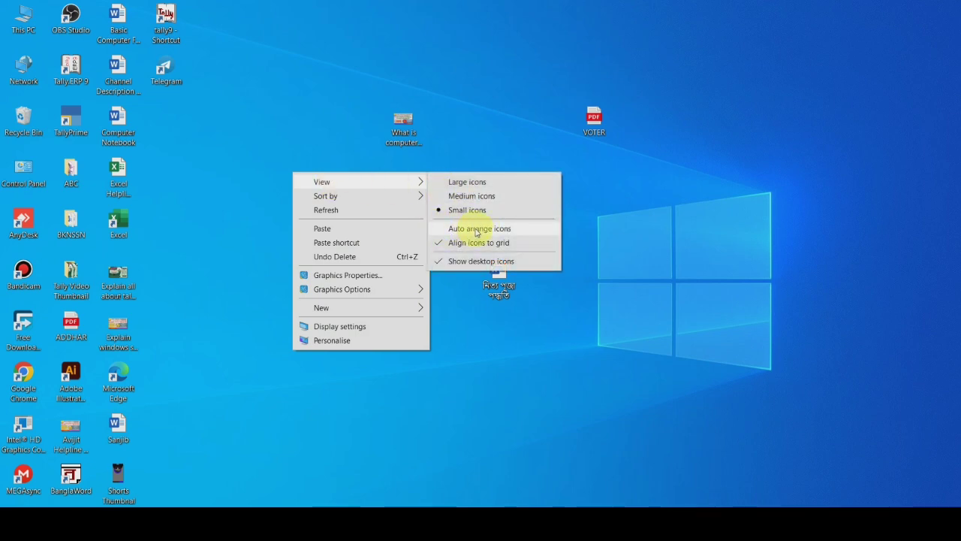
left_click(437, 229)
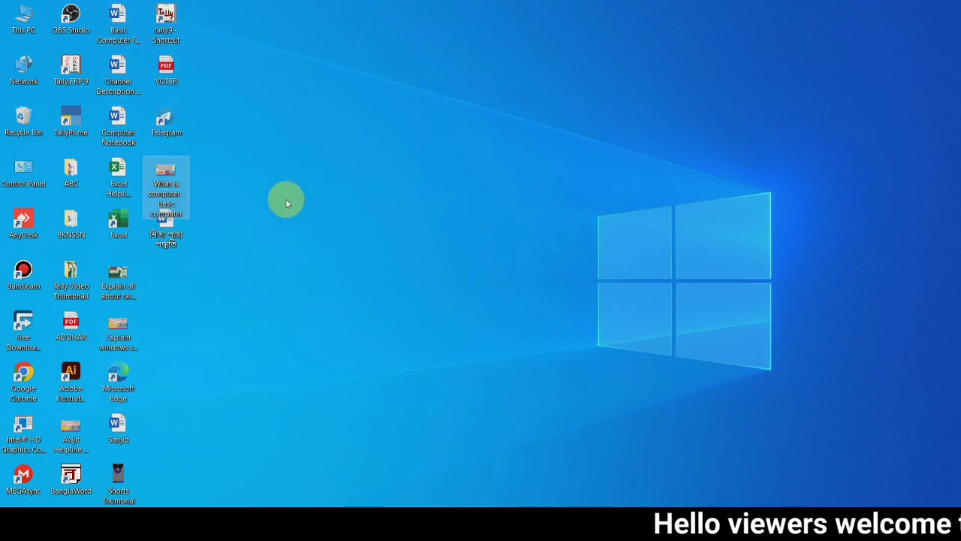
left_click(289, 211)
left_click(173, 177)
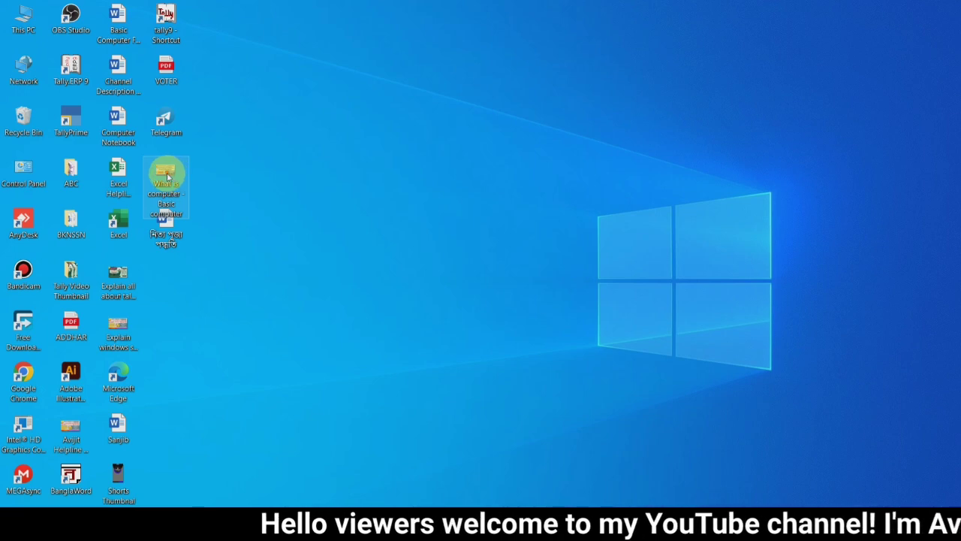
left_click_drag(166, 176, 623, 42)
Turn off auto arrange for the desktop icons.
right_click(380, 111)
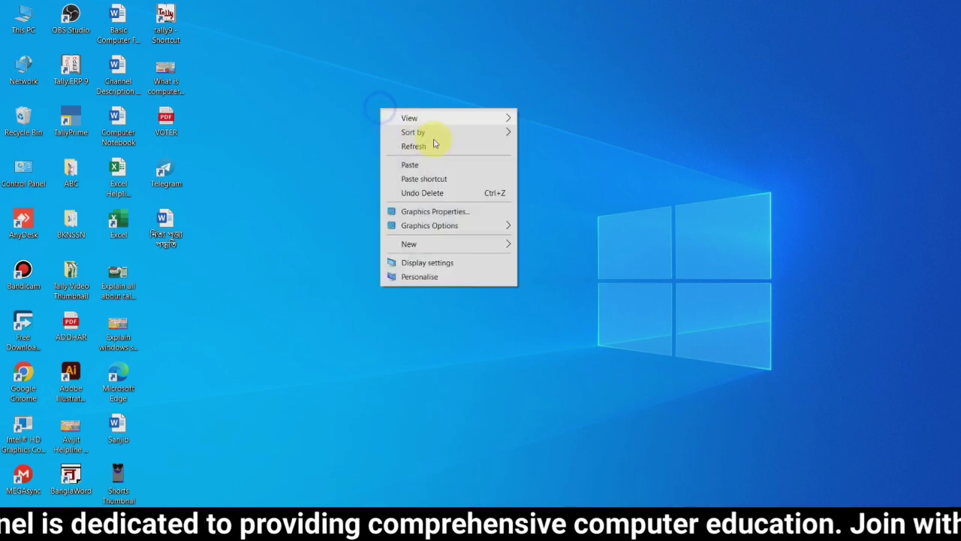
mouse_move(436, 120)
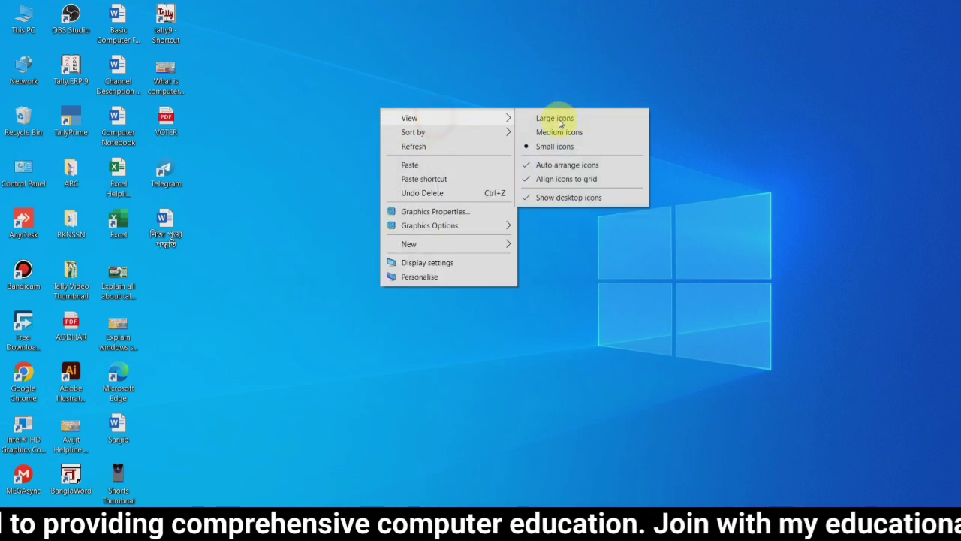
left_click(531, 166)
Turn off aligning icons to the grid and move the Telegram shortcut off-grid, close beside the Bengali-titled Word document.
right_click(429, 101)
mouse_move(535, 110)
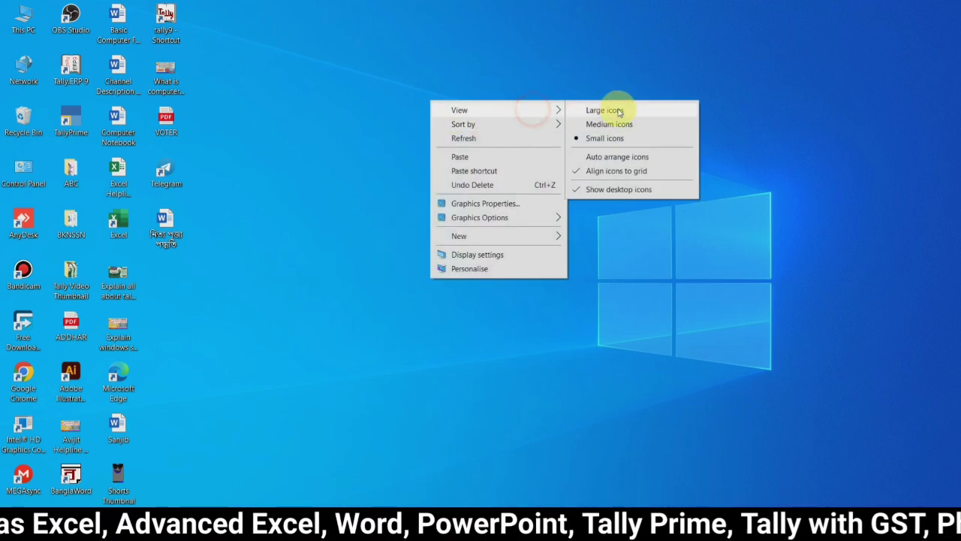
left_click(577, 172)
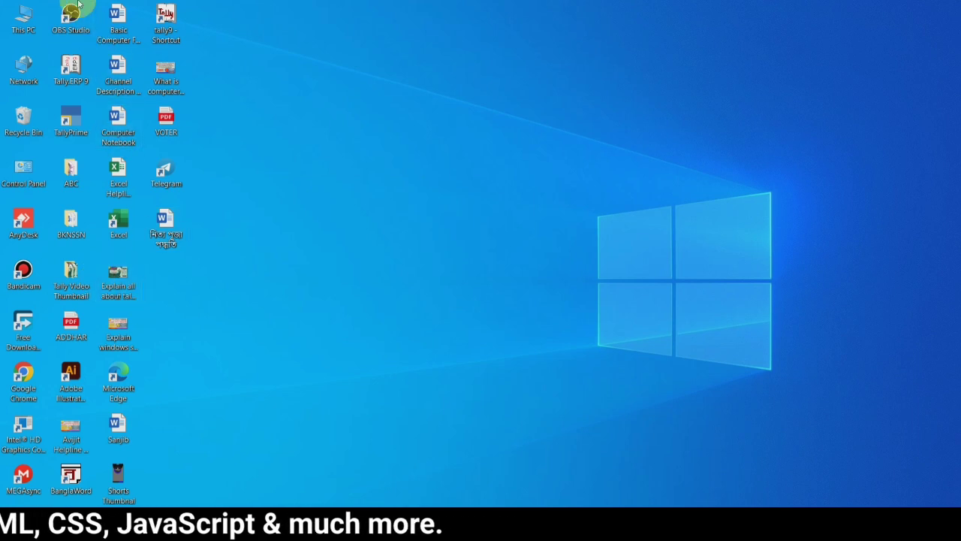
left_click_drag(177, 180, 194, 222)
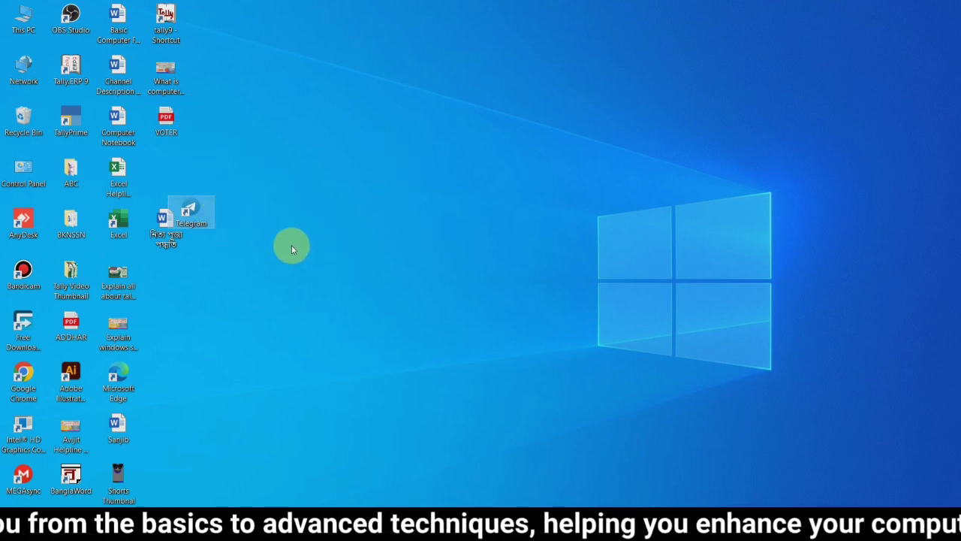
Turn aligning icons to the grid and auto arrange back on for the desktop.
right_click(386, 120)
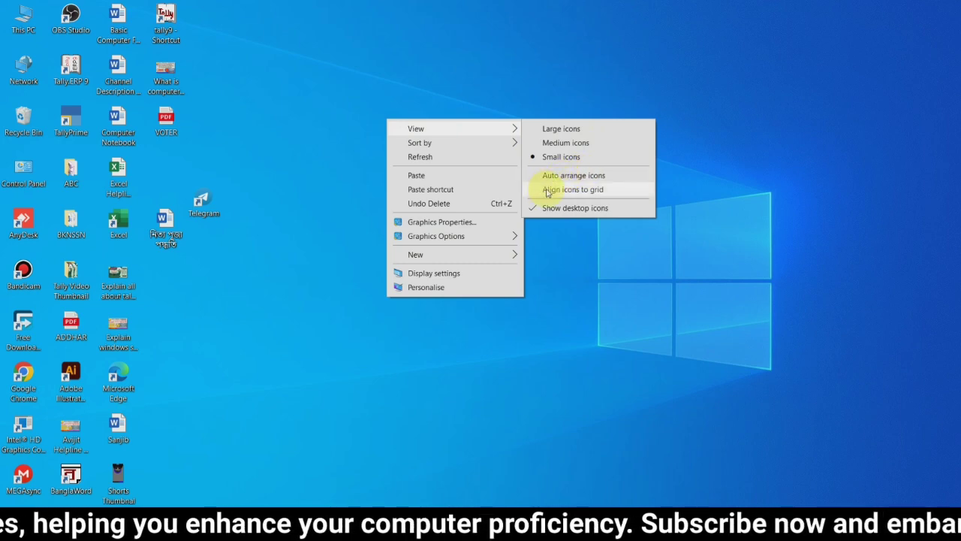
left_click(538, 192)
right_click(472, 143)
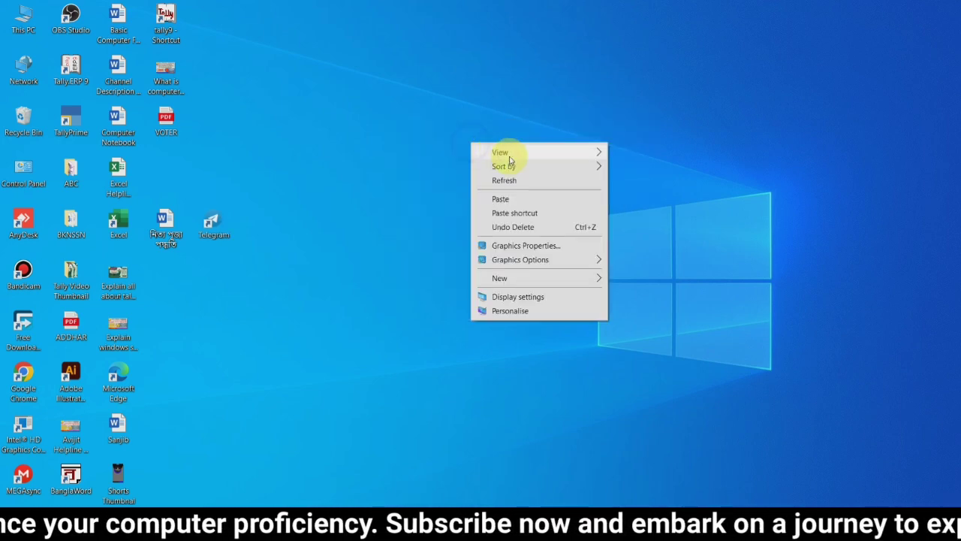
mouse_move(554, 156)
left_click(635, 199)
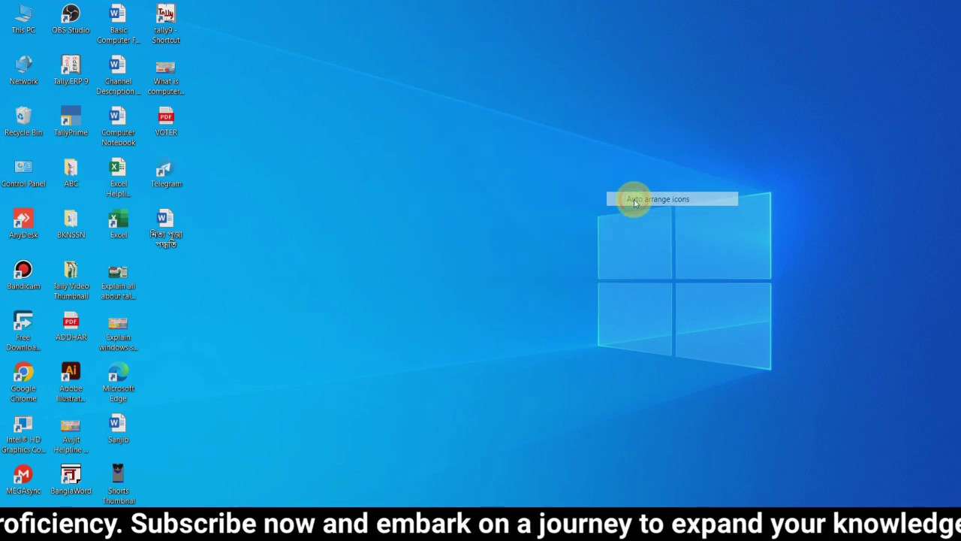
right_click(395, 81)
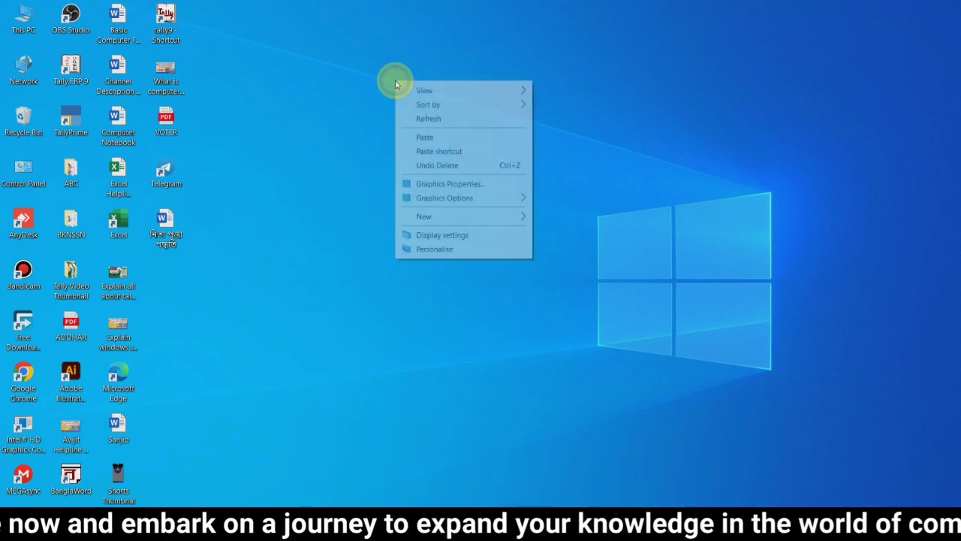
mouse_move(452, 91)
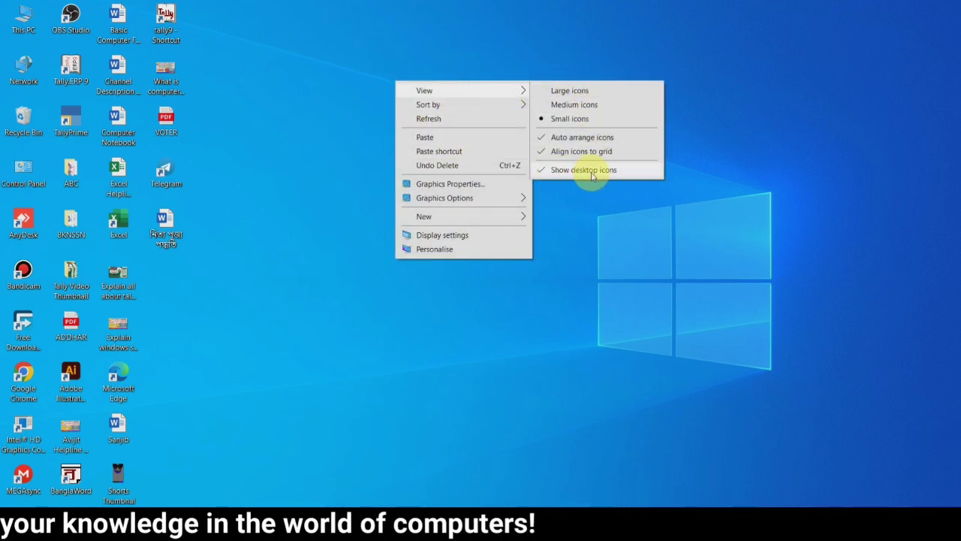
left_click(346, 239)
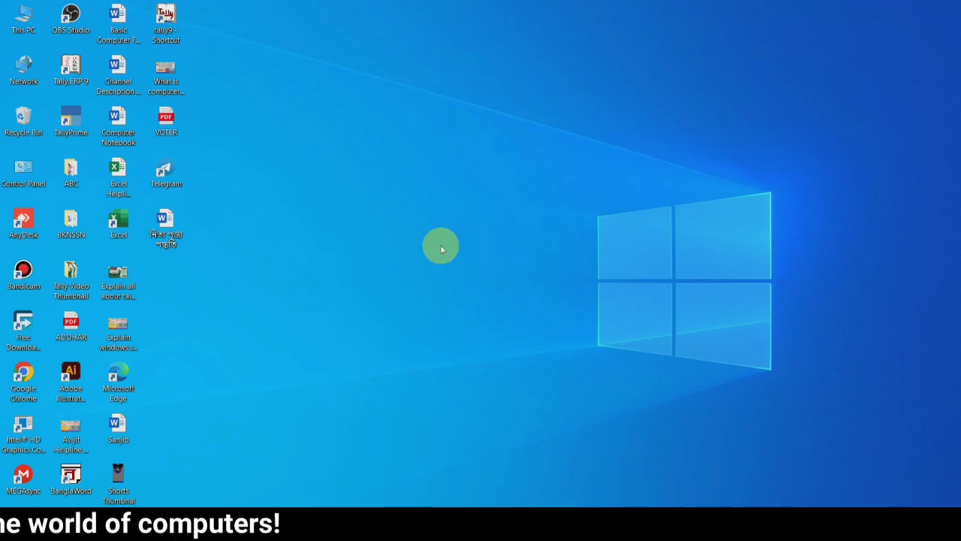
left_click_drag(144, 54, 9, 502)
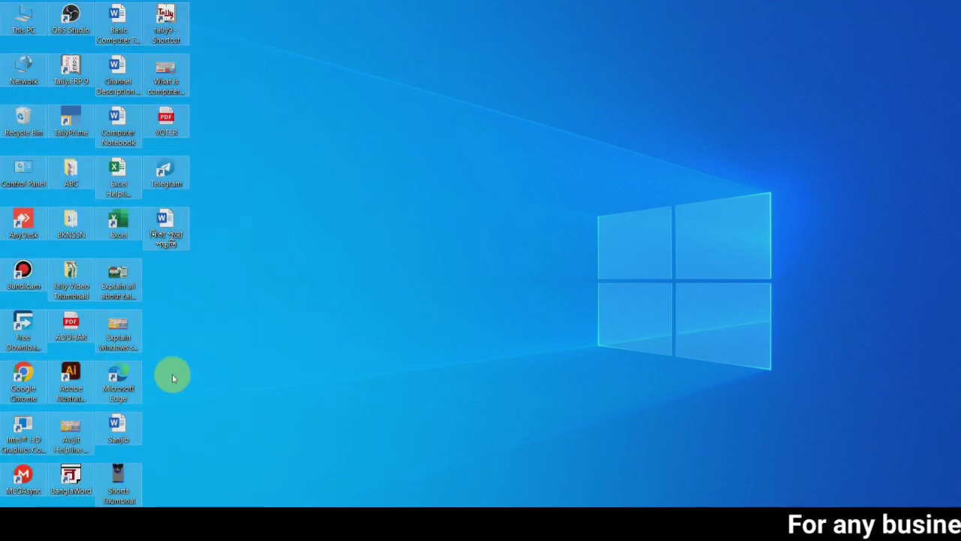
left_click(315, 218)
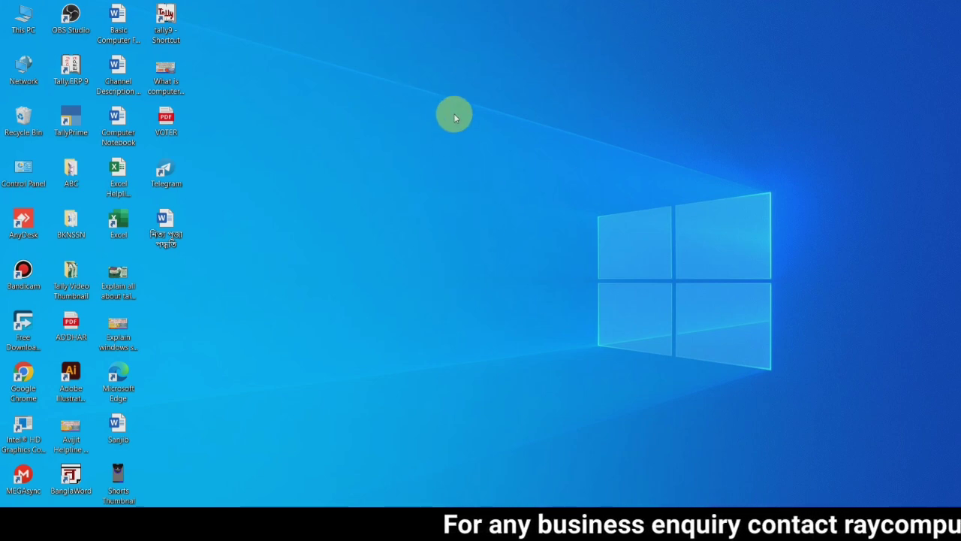
Hide all desktop icons by turning off the Show desktop icons option.
right_click(431, 118)
mouse_move(489, 129)
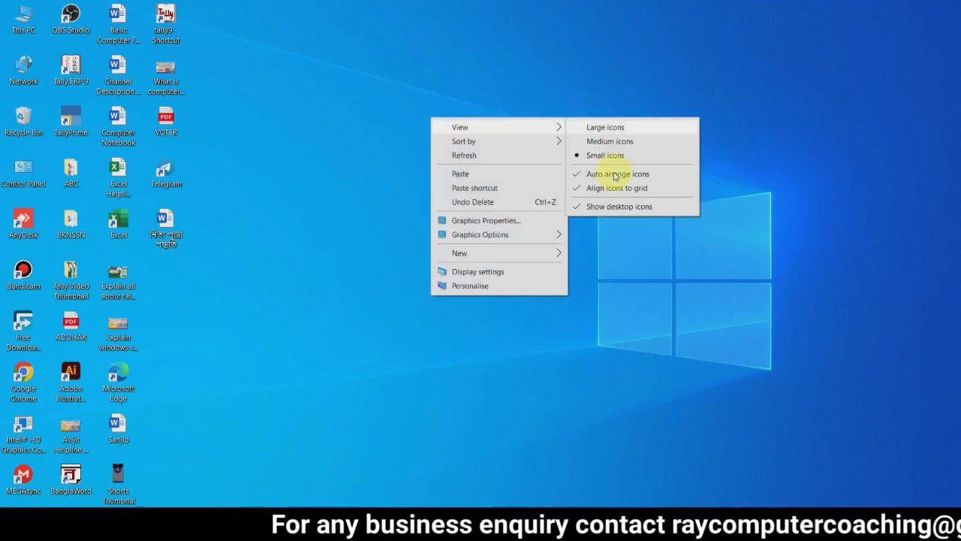
left_click(580, 209)
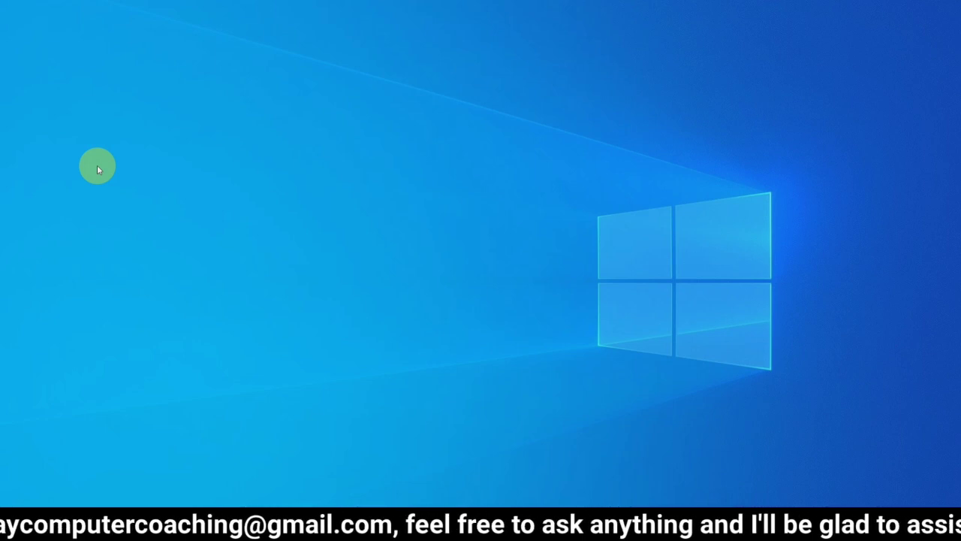
Show all the hidden desktop icons again.
right_click(389, 145)
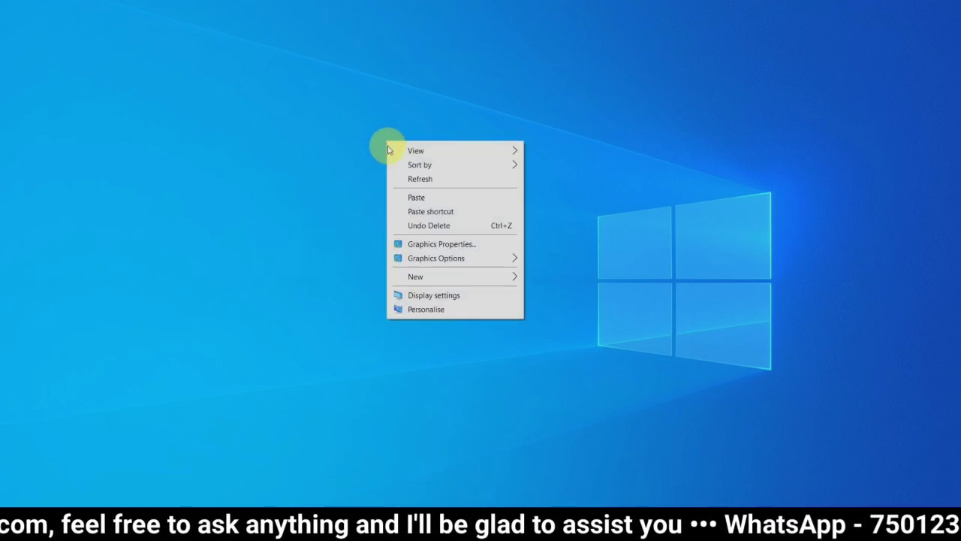
mouse_move(440, 153)
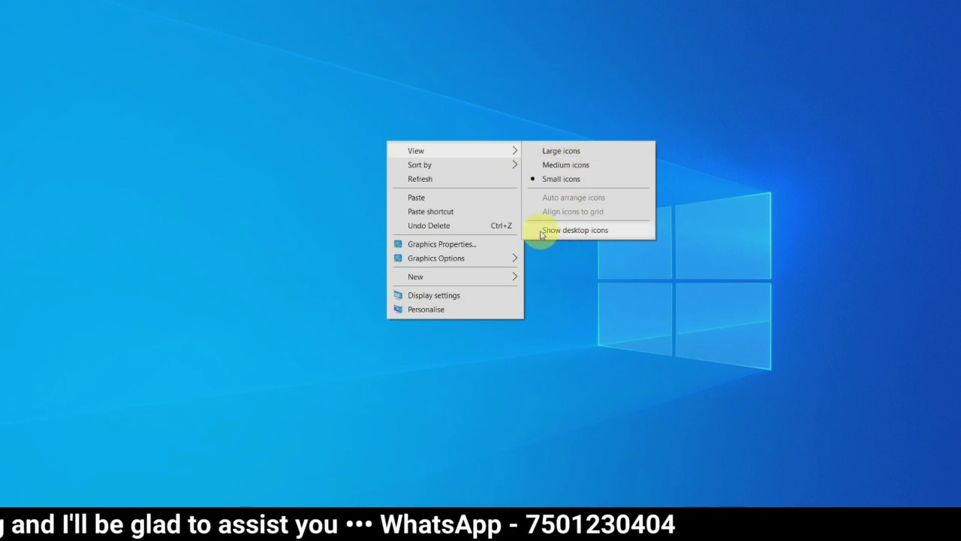
left_click(558, 233)
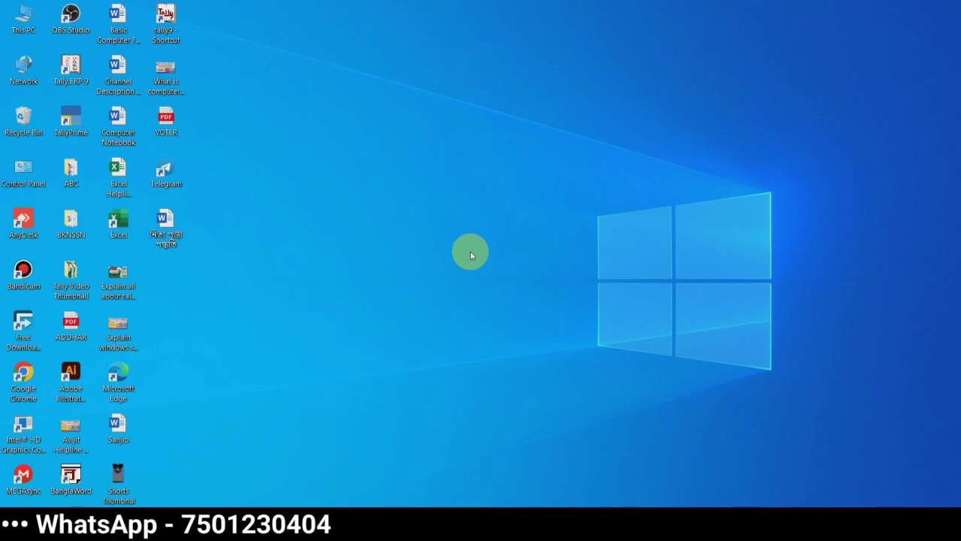
Sort the desktop icons by name.
right_click(494, 136)
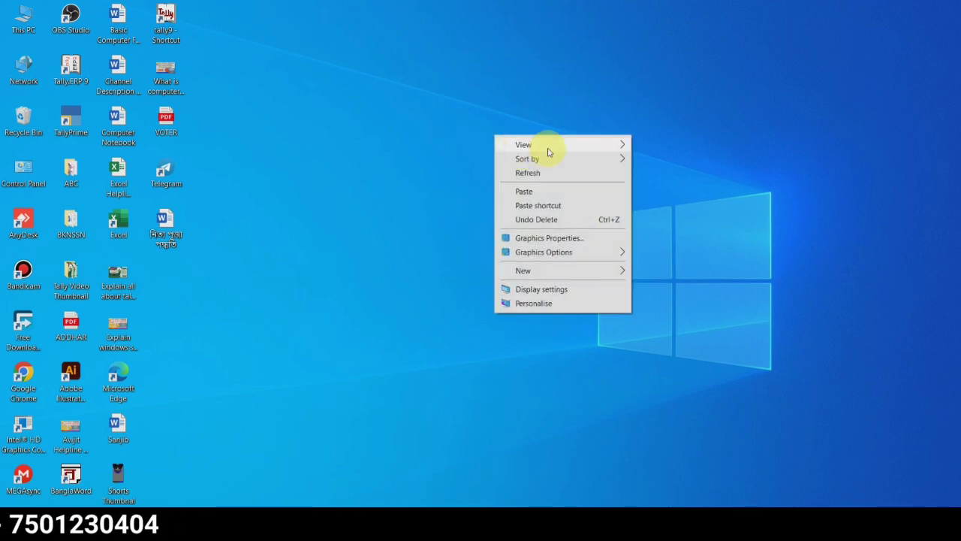
mouse_move(549, 149)
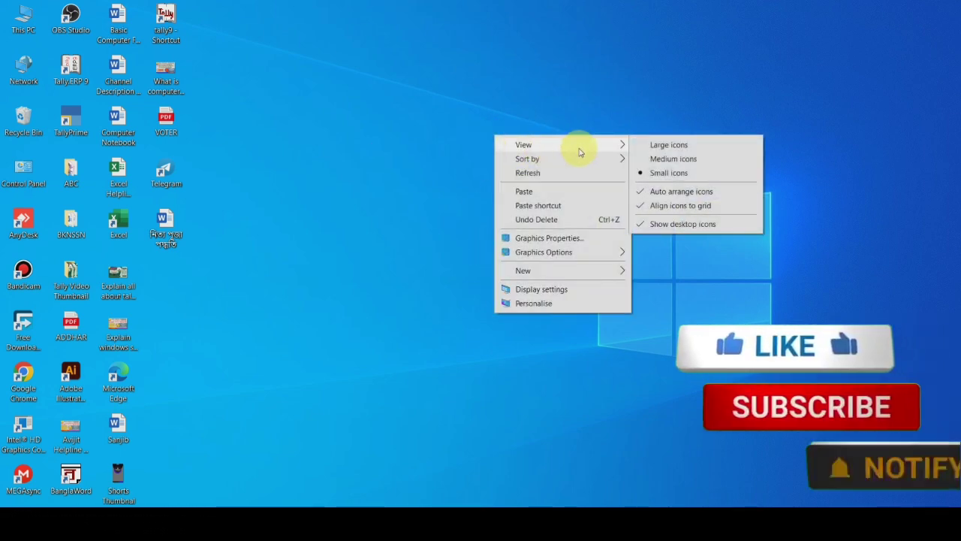
right_click(359, 95)
mouse_move(411, 121)
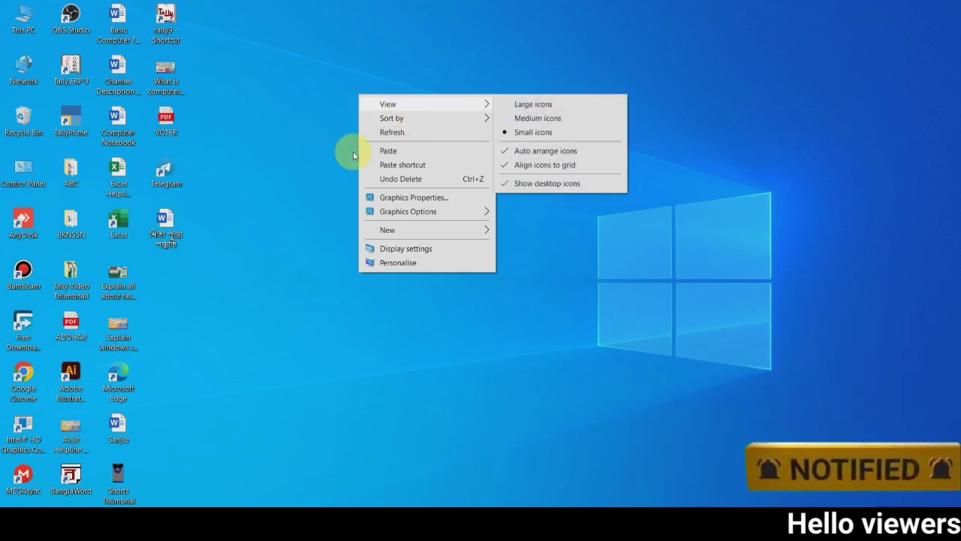
mouse_move(403, 121)
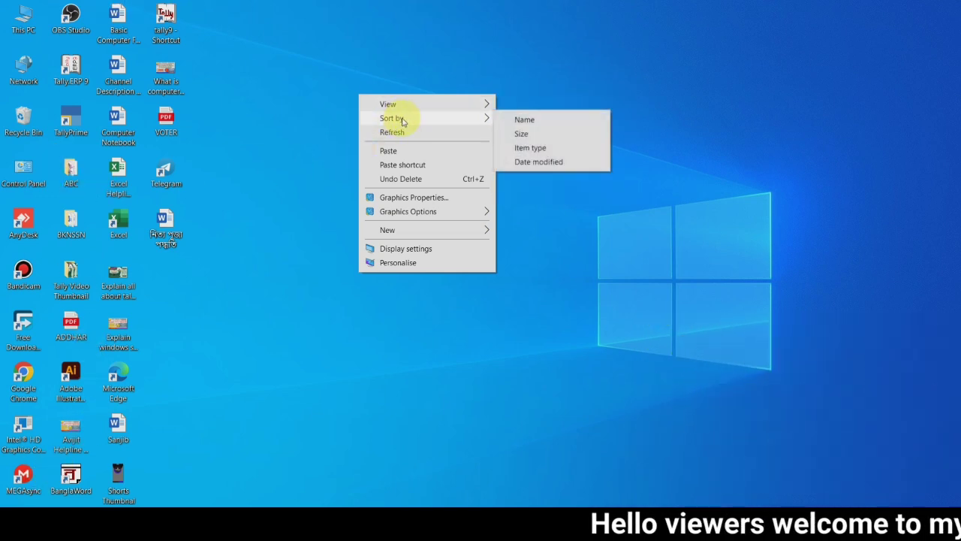
left_click(548, 121)
Sort the desktop icons by size.
right_click(364, 98)
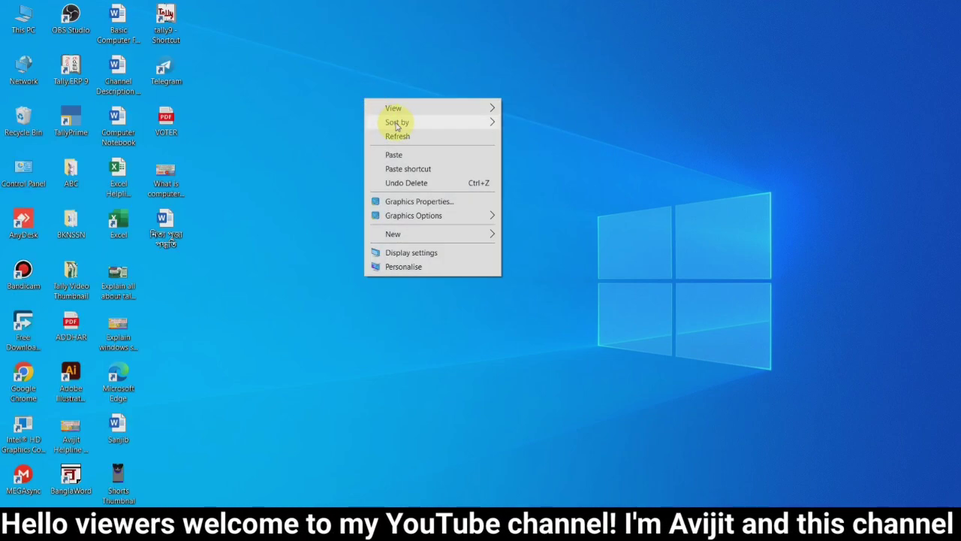
mouse_move(421, 122)
left_click(525, 138)
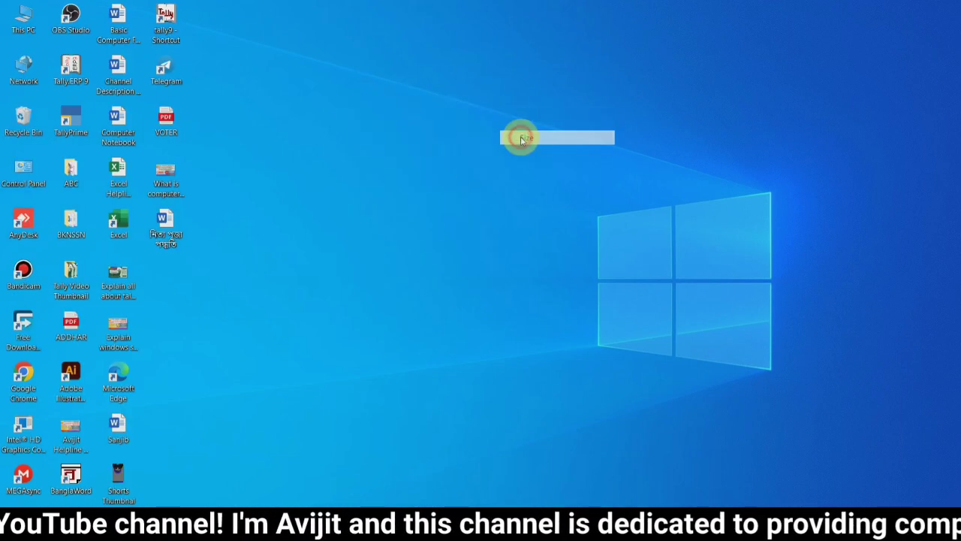
Sort the desktop icons by item type.
right_click(389, 124)
mouse_move(421, 147)
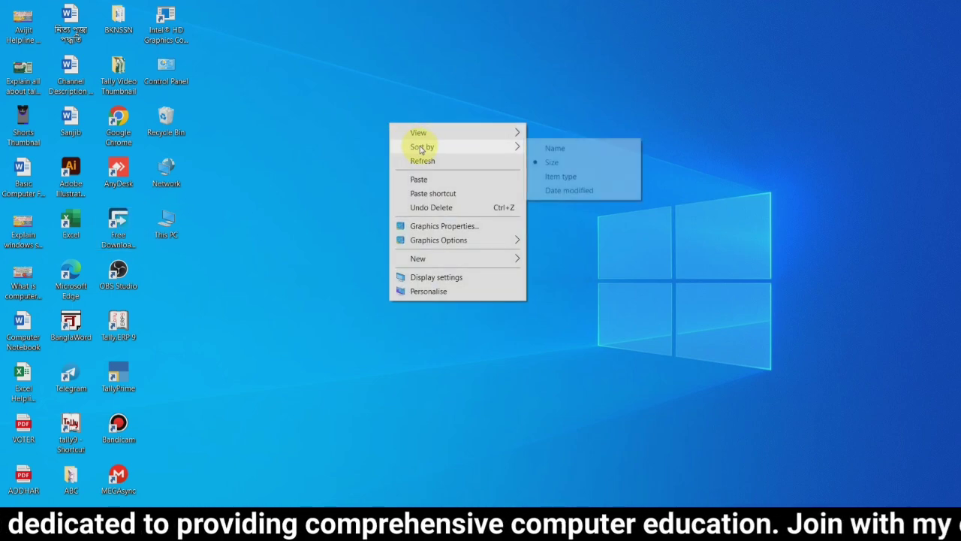
left_click(566, 181)
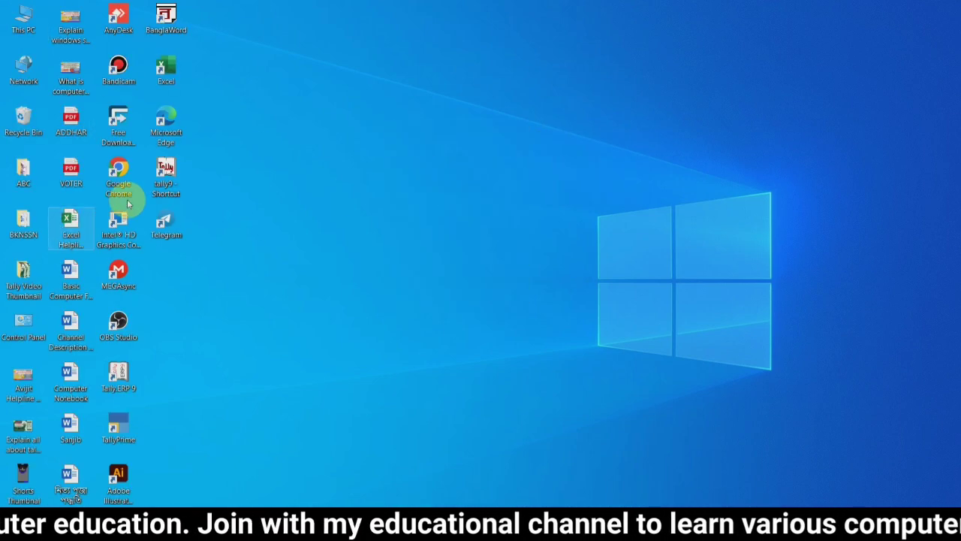
Sort the desktop icons by date modified.
right_click(431, 121)
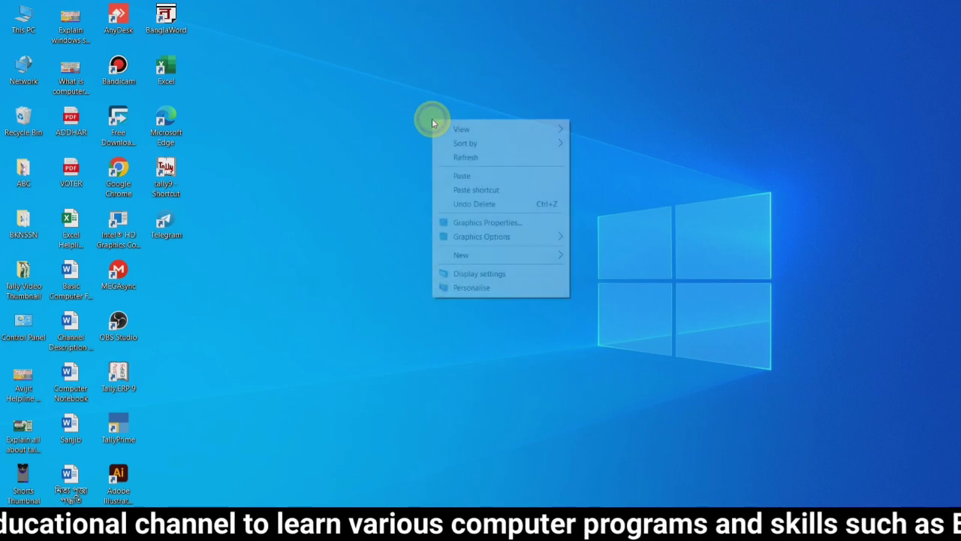
mouse_move(478, 143)
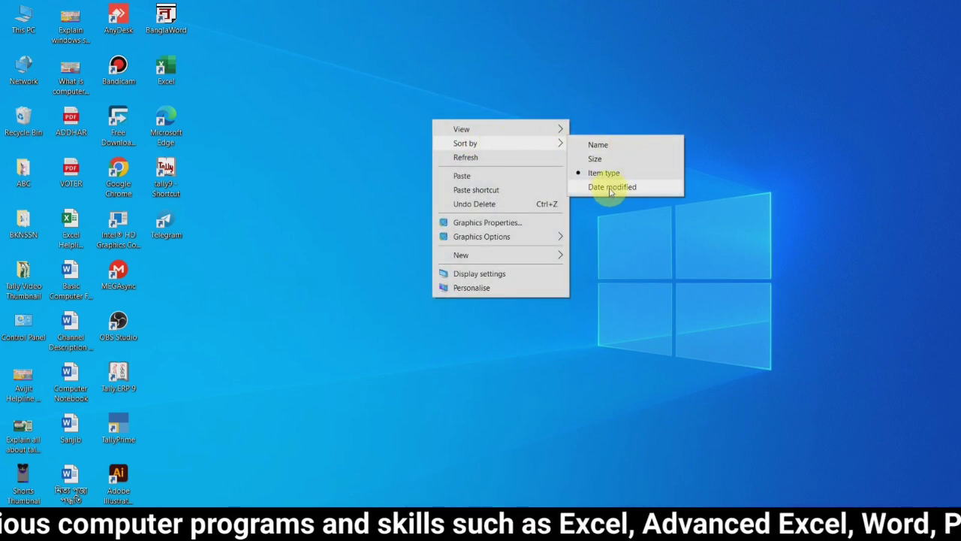
left_click(635, 188)
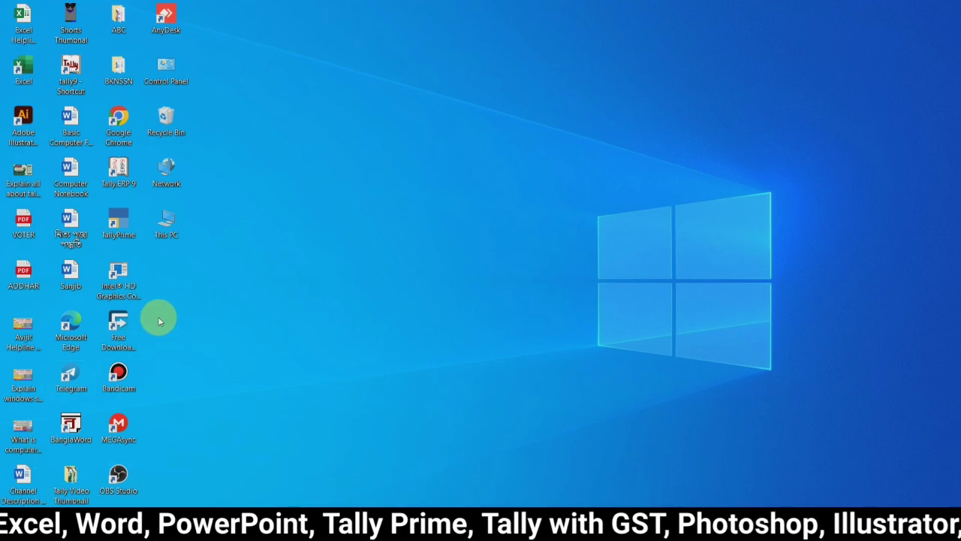
Return the desktop icons to sorting by name.
right_click(377, 140)
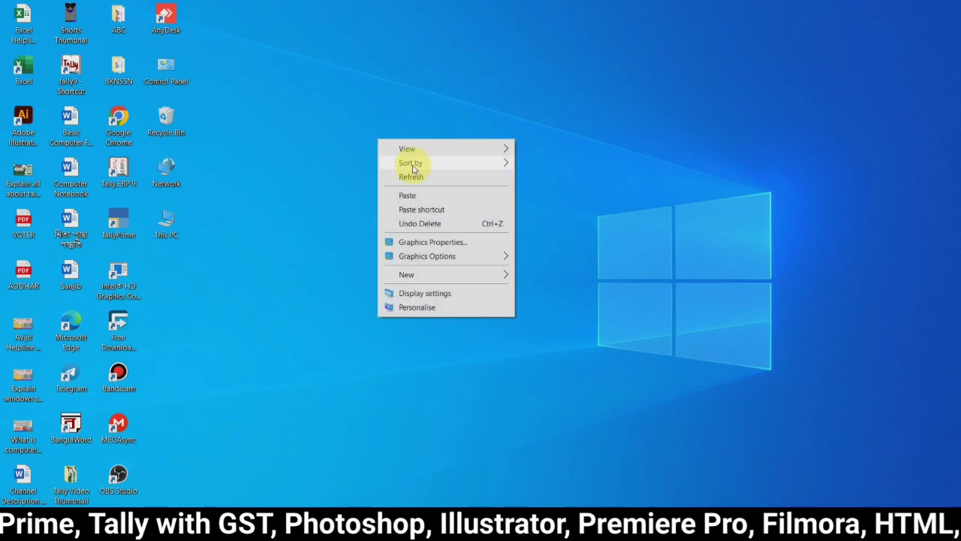
mouse_move(414, 164)
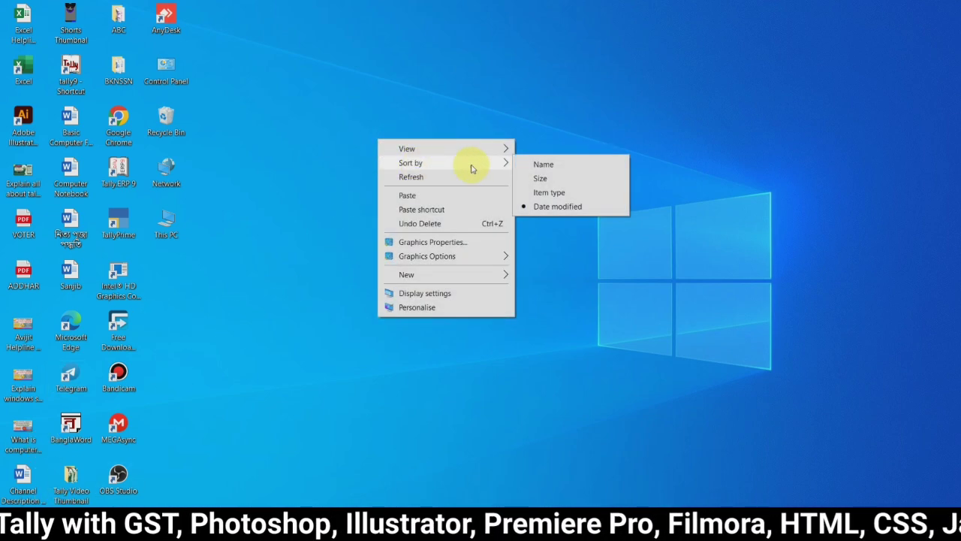
left_click(553, 168)
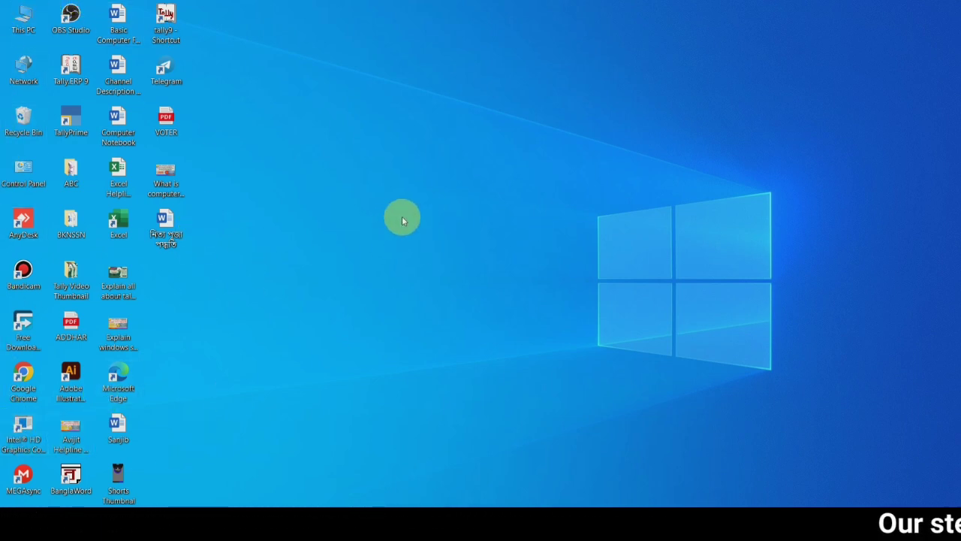
Refresh the desktop several times in a row.
right_click(383, 161)
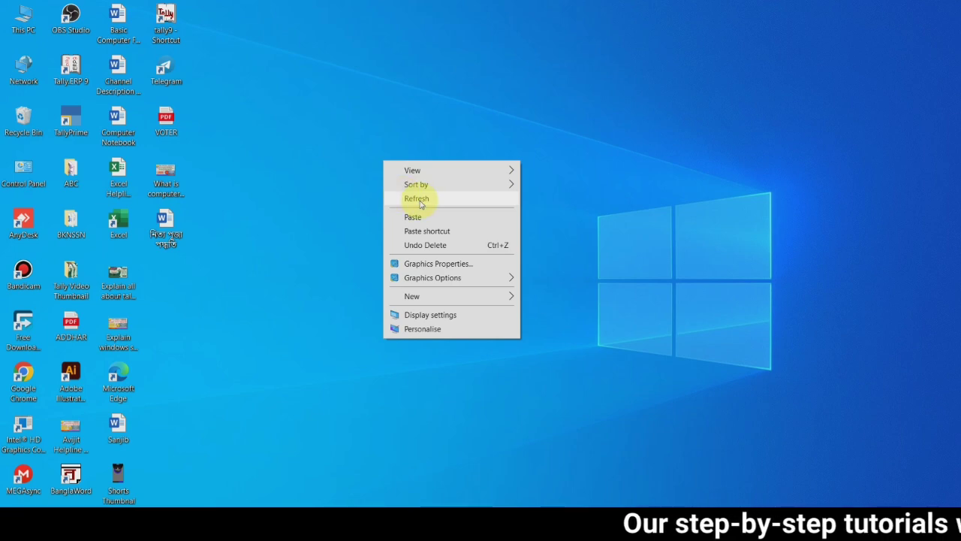
left_click(443, 108)
left_click(473, 147)
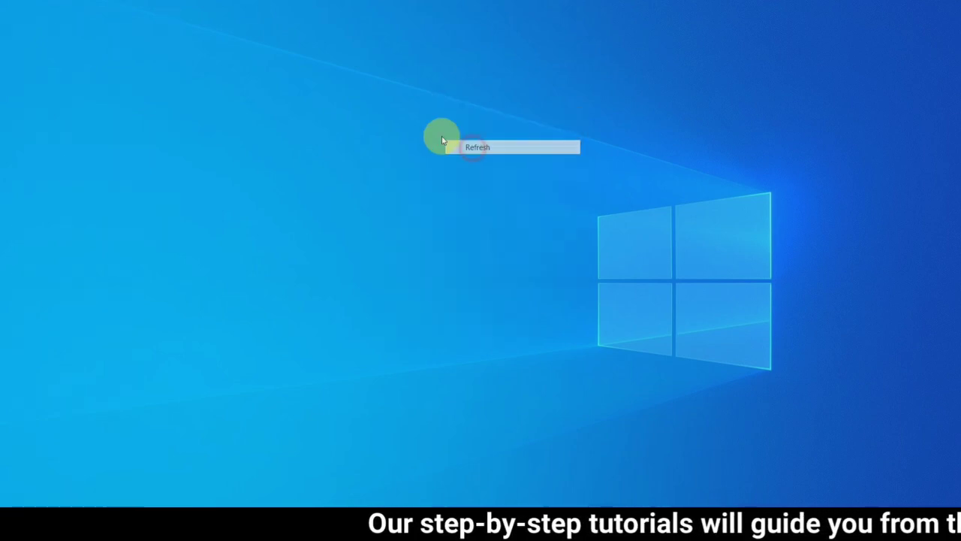
right_click(418, 123)
left_click(448, 159)
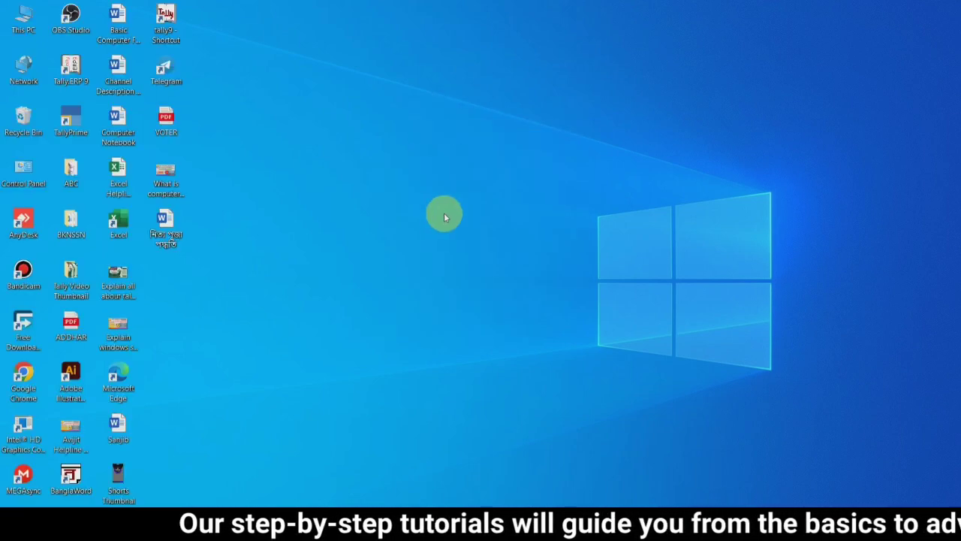
right_click(499, 155)
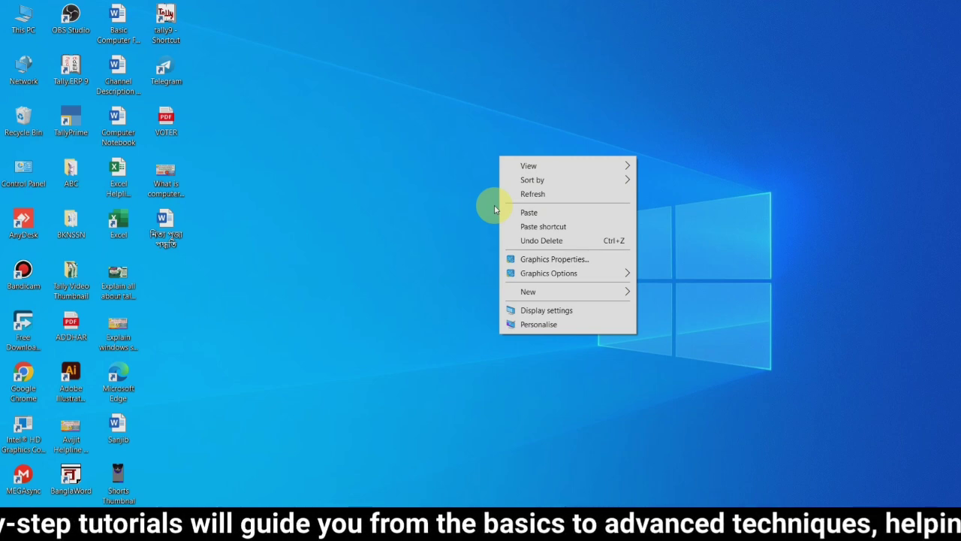
right_click(429, 140)
left_click(470, 178)
right_click(415, 126)
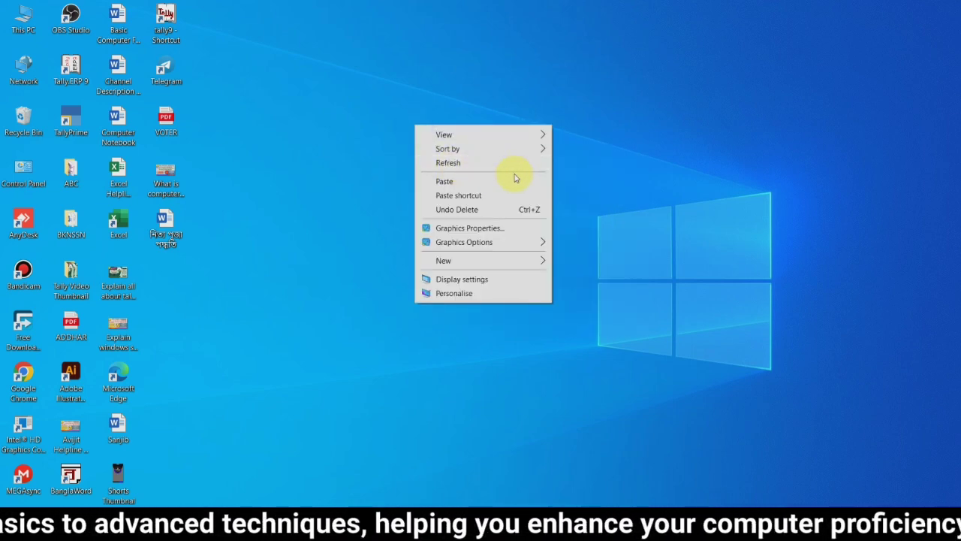
left_click(449, 165)
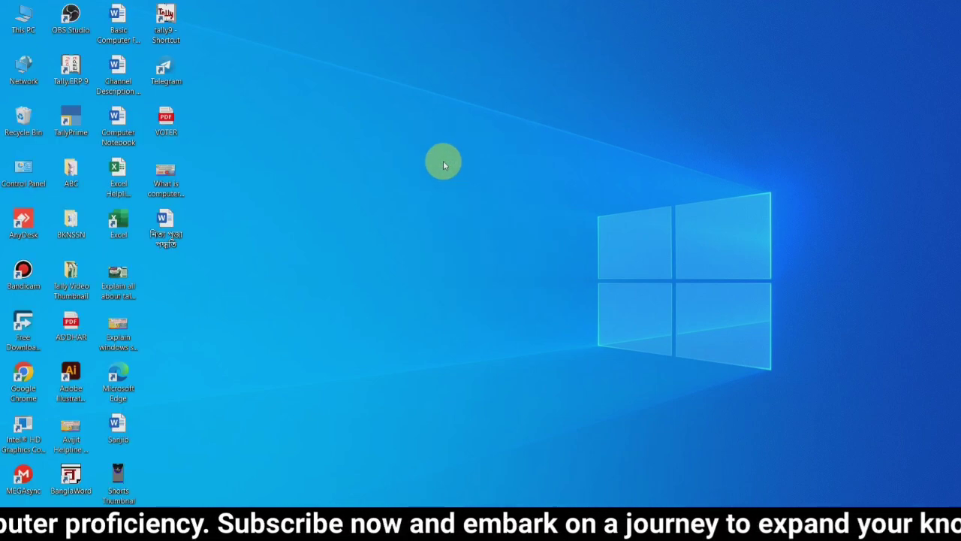
right_click(406, 133)
left_click(441, 170)
right_click(426, 132)
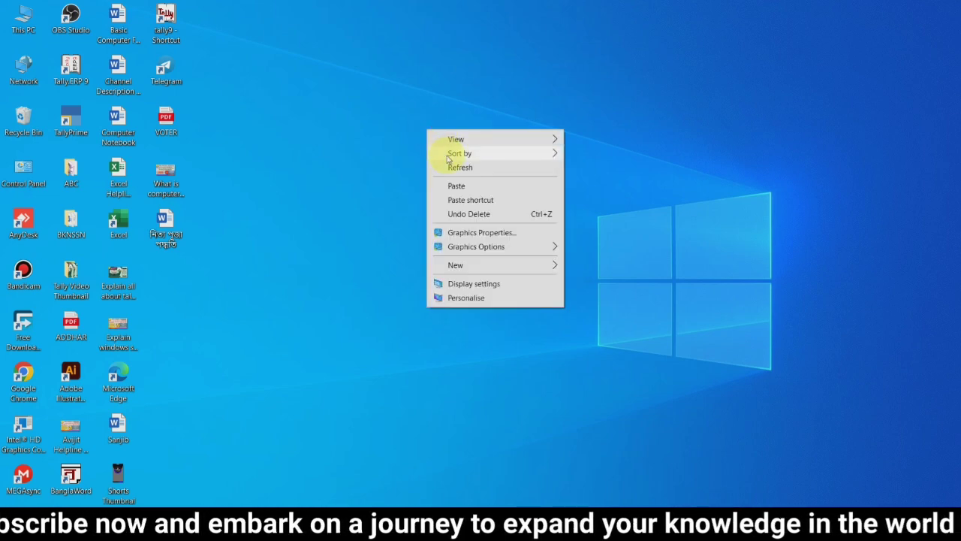
left_click(457, 165)
right_click(427, 133)
left_click(450, 171)
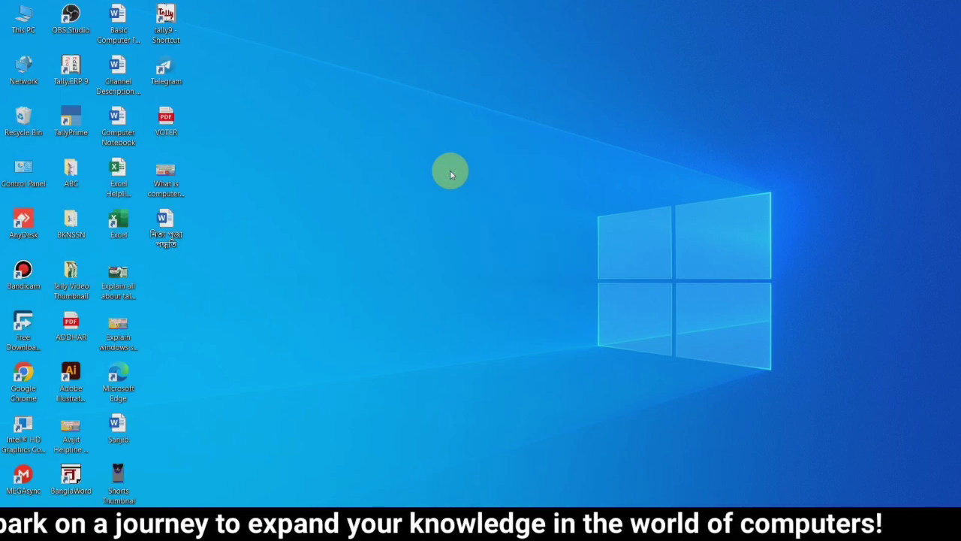
right_click(450, 172)
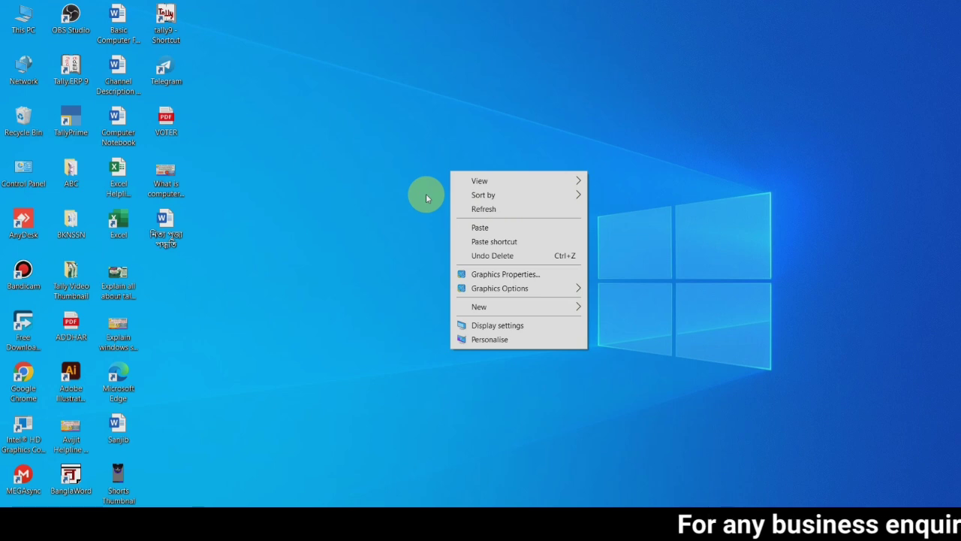
right_click(410, 134)
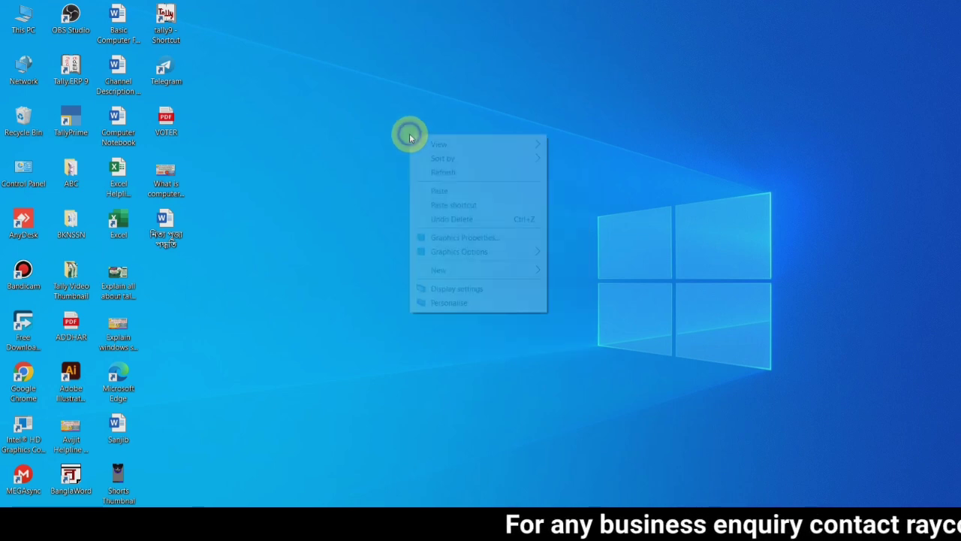
left_click(441, 173)
right_click(444, 183)
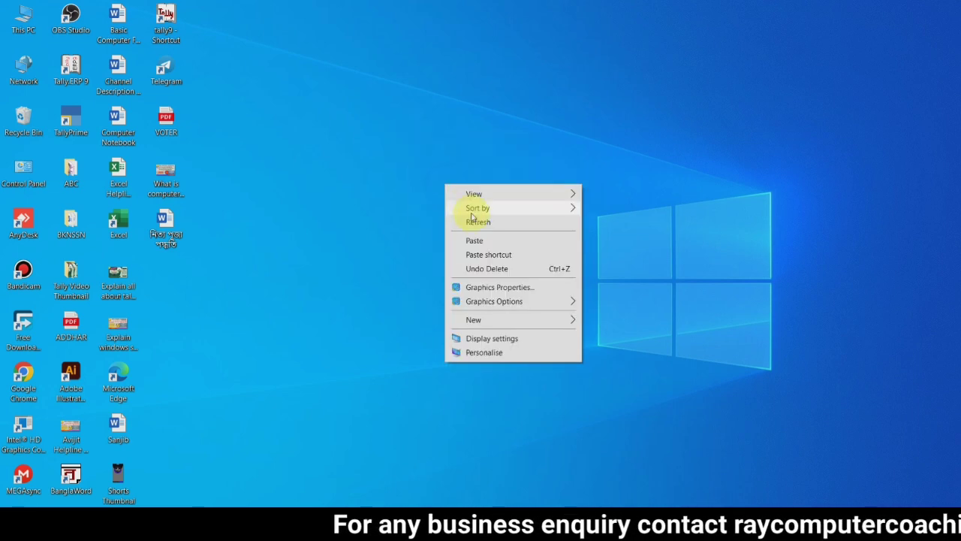
left_click(457, 221)
right_click(414, 166)
left_click(444, 201)
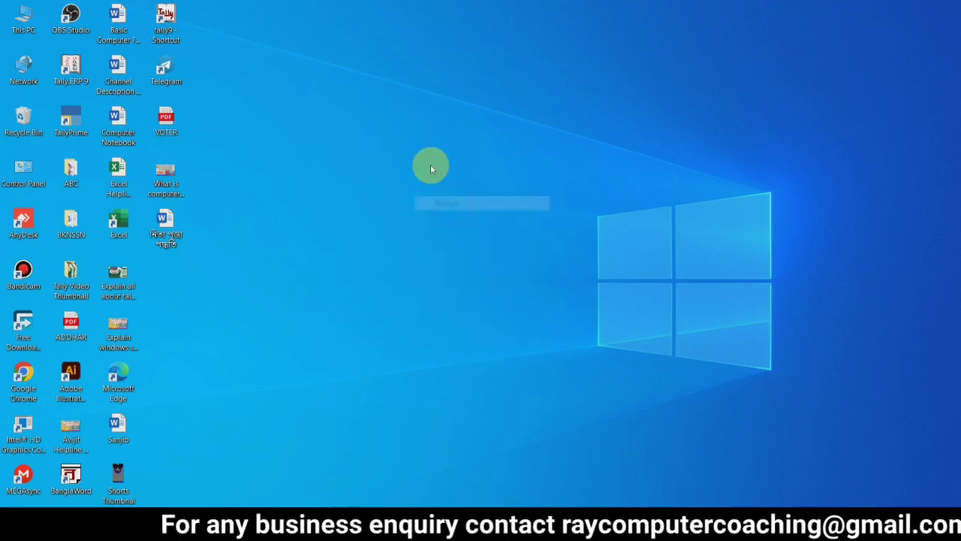
right_click(428, 166)
left_click(461, 203)
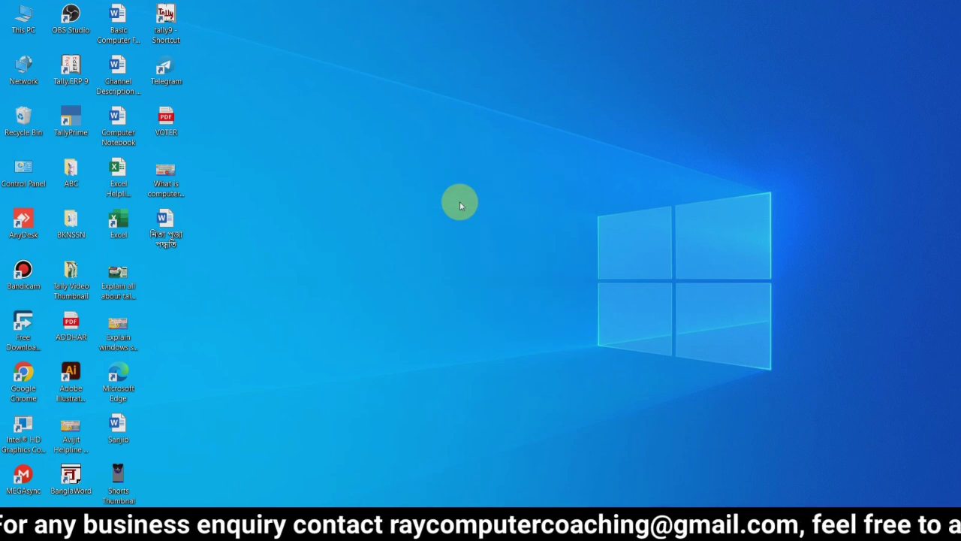
right_click(449, 151)
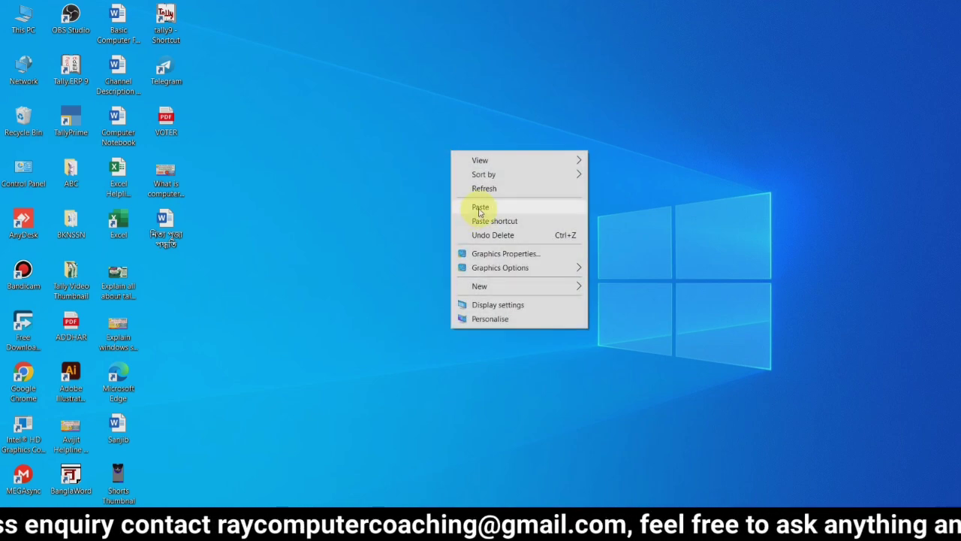
right_click(370, 173)
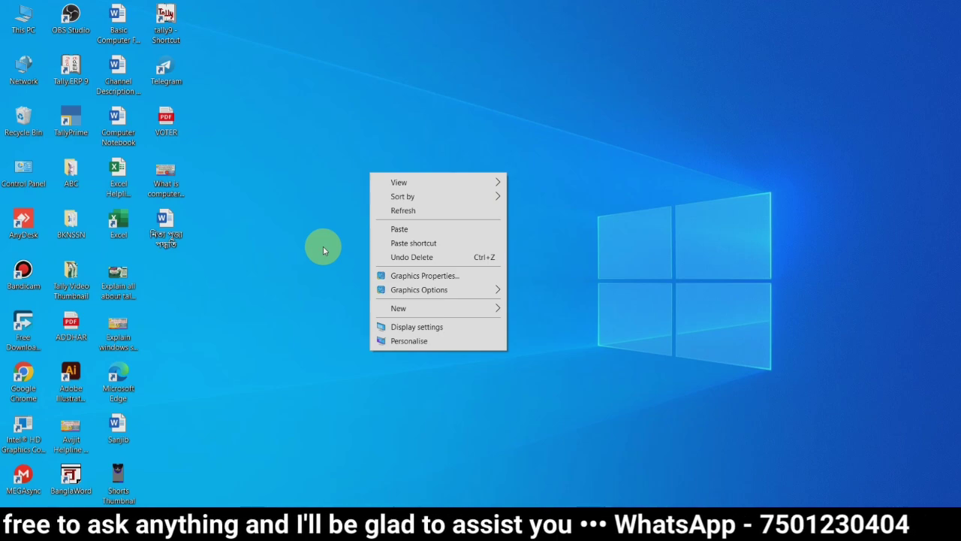
left_click(303, 197)
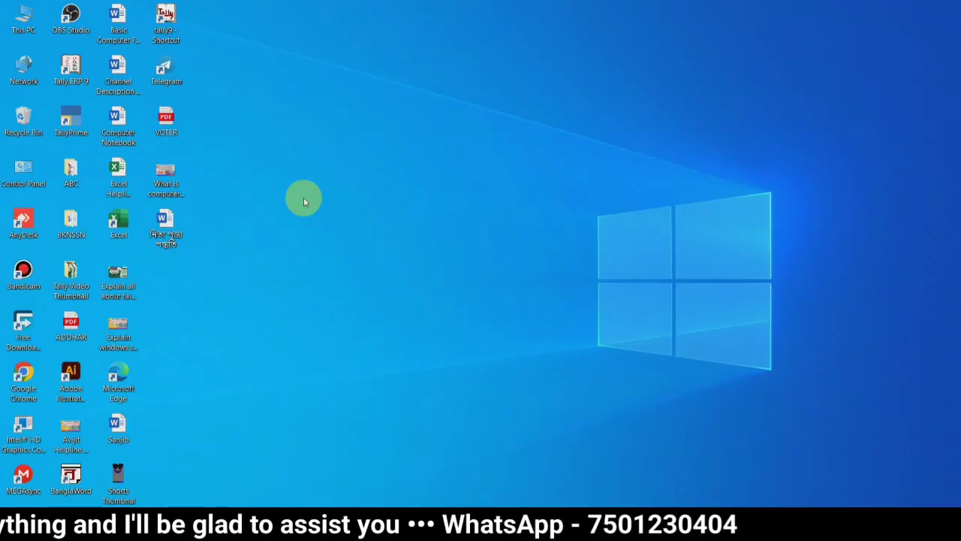
Copy the desktop image file "What is computer - Basic computer" to the clipboard.
left_click(167, 174)
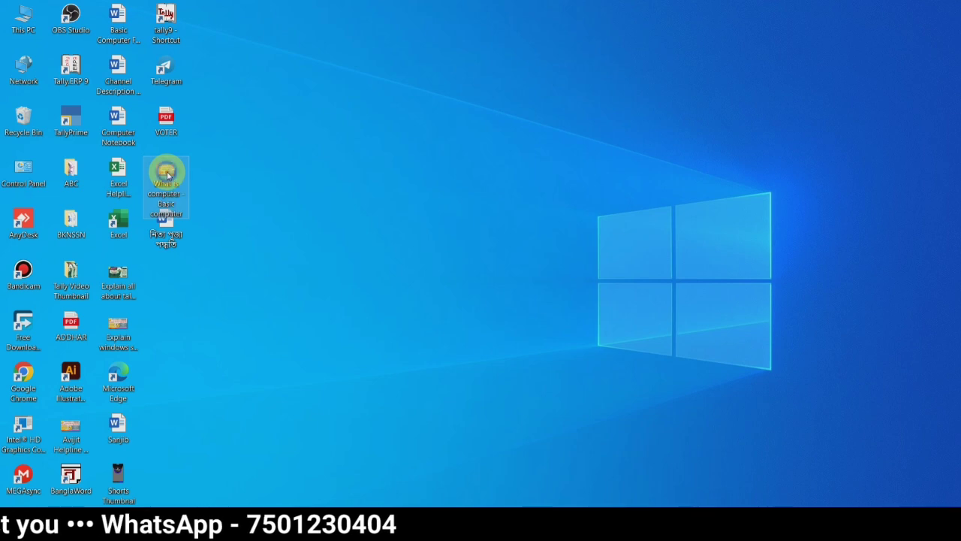
right_click(167, 174)
left_click(502, 194)
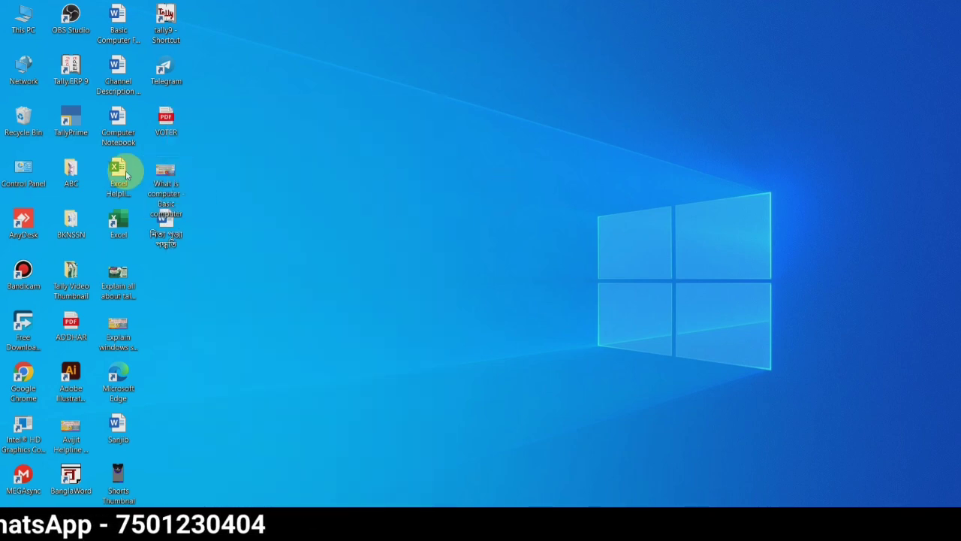
right_click(166, 172)
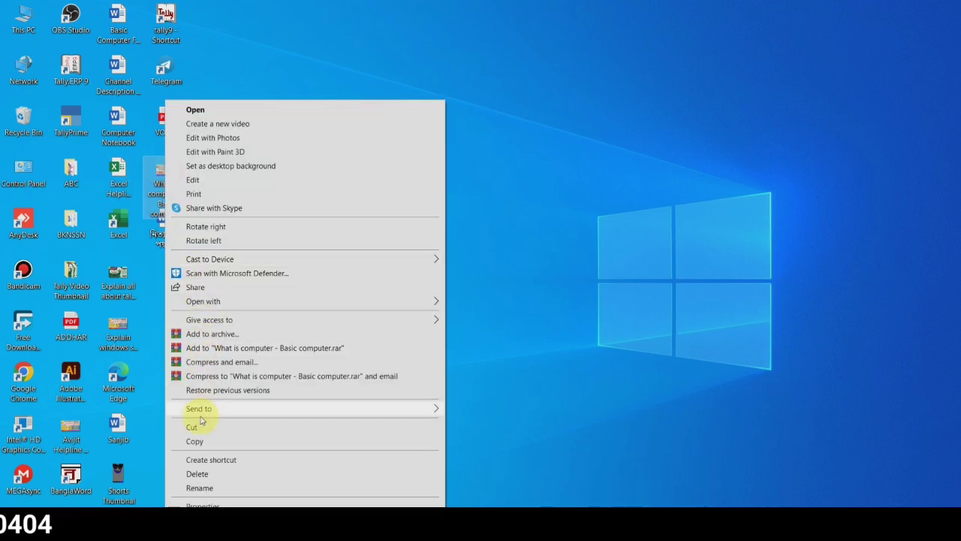
left_click(197, 441)
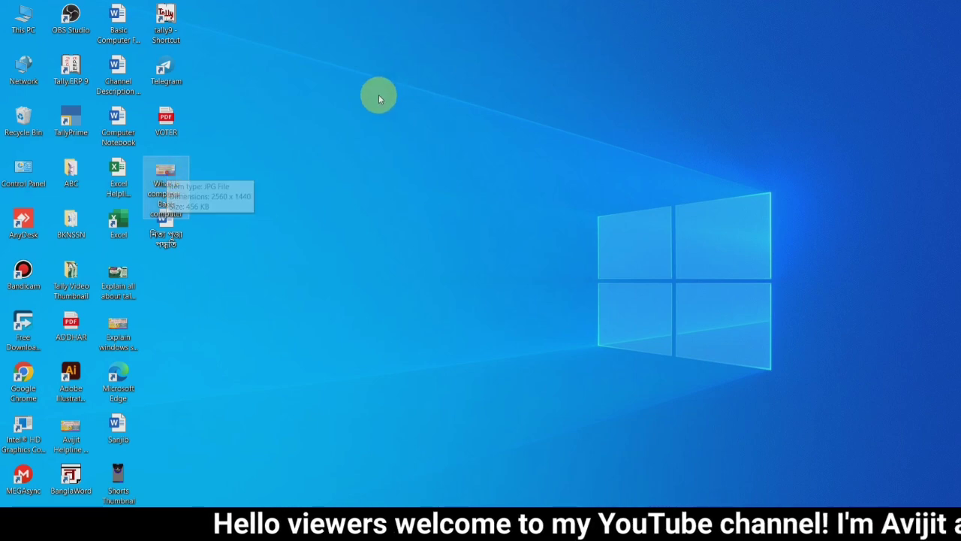
Create a new folder on the desktop and open it in a restored, non-maximised window.
right_click(399, 106)
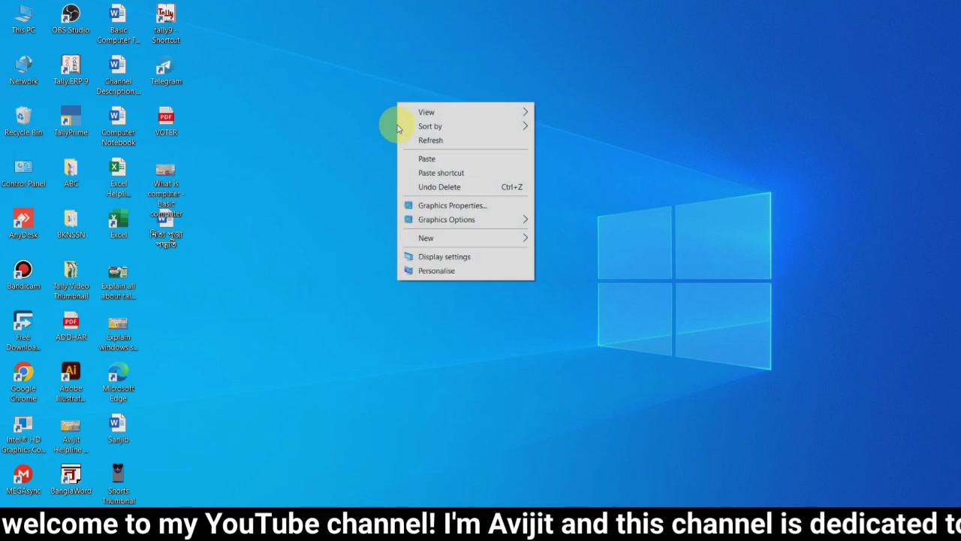
mouse_move(439, 240)
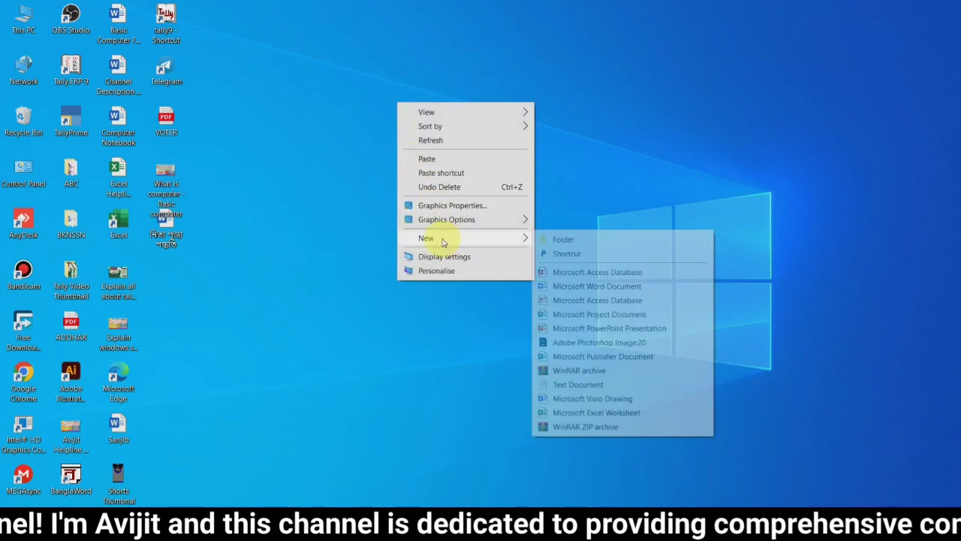
left_click(565, 240)
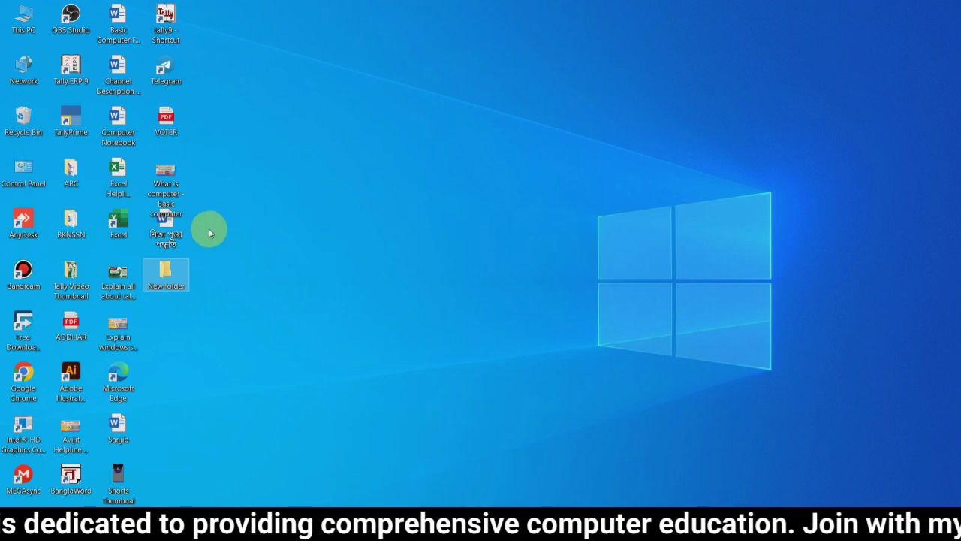
double_click(165, 272)
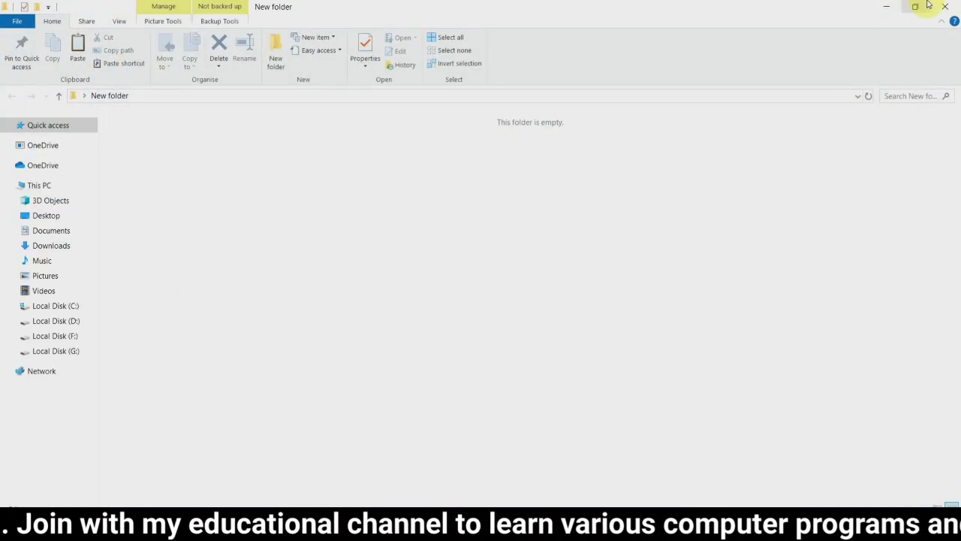
left_click(914, 9)
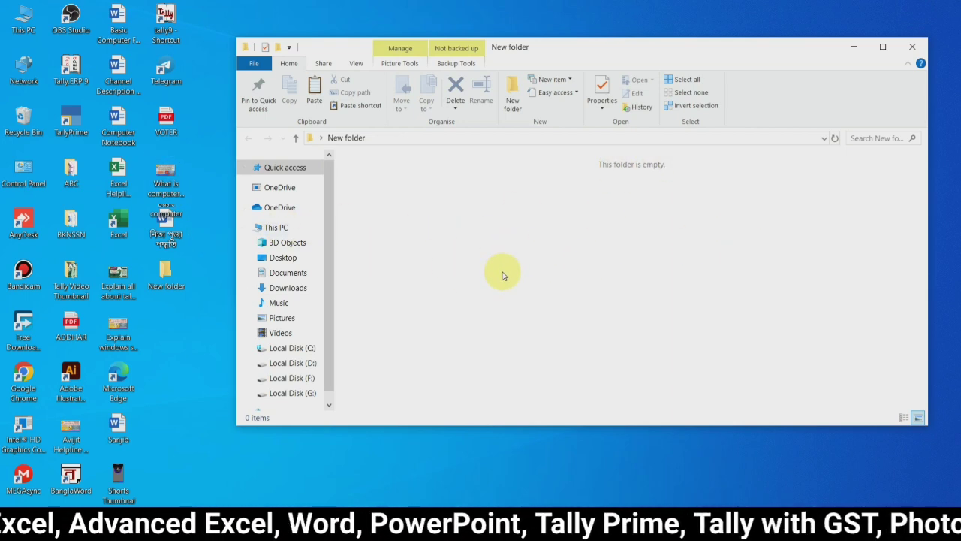
Paste the copied image file into the new folder and close the folder window.
right_click(451, 223)
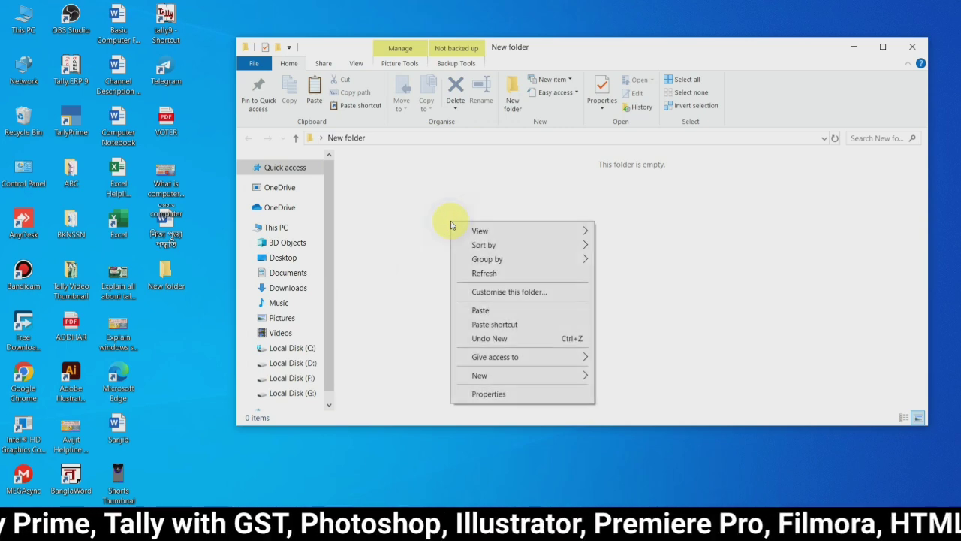
left_click(485, 314)
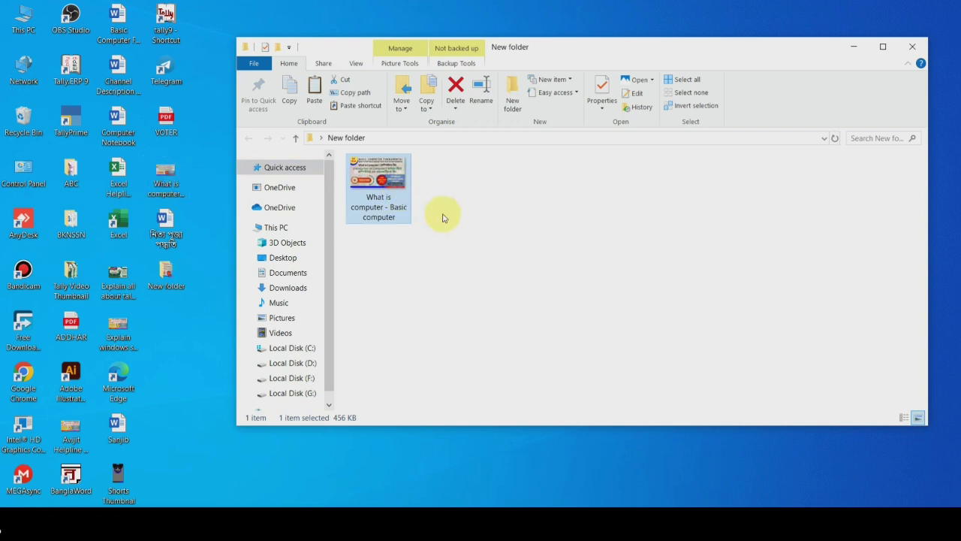
left_click(913, 46)
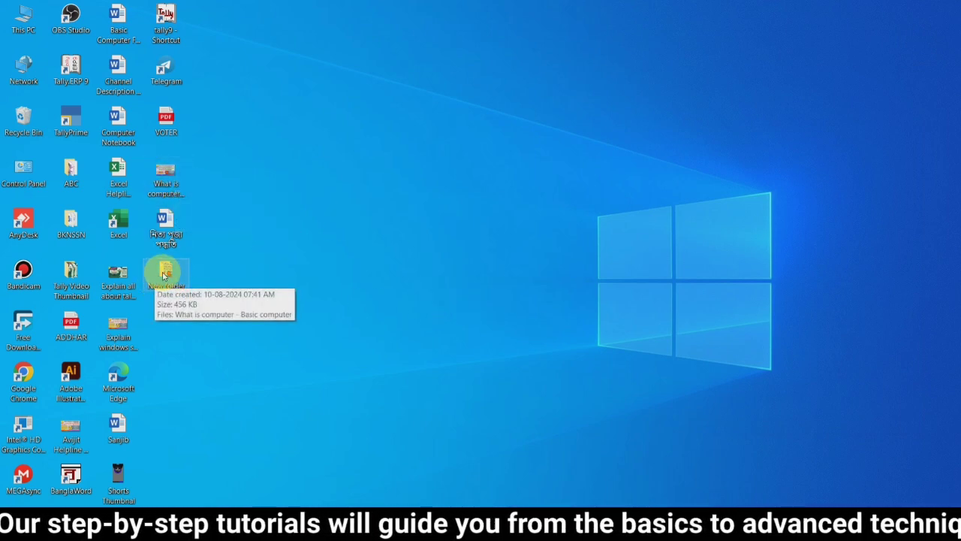
Copy the desktop image "What is computer - Basic computer" and paste it onto the desktop as a shortcut.
right_click(354, 178)
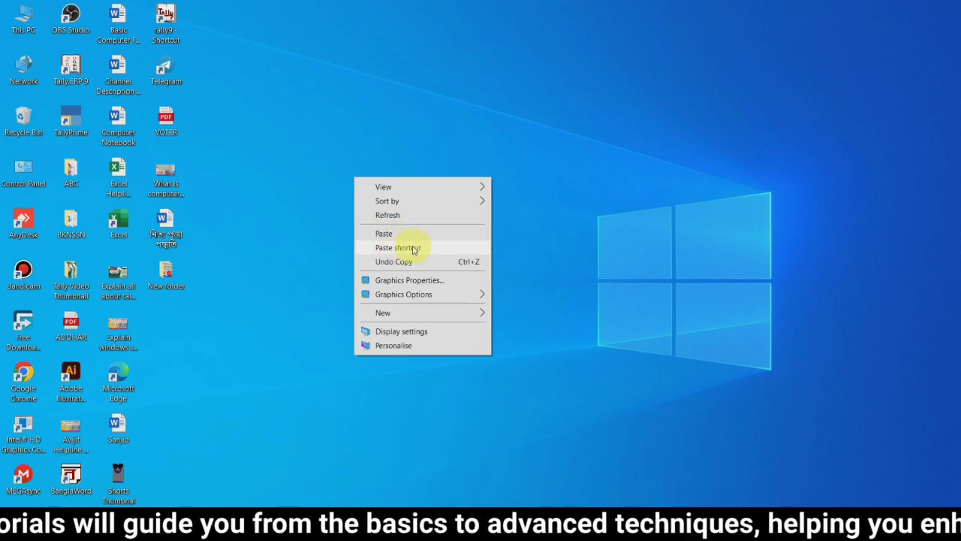
left_click(157, 167)
right_click(160, 167)
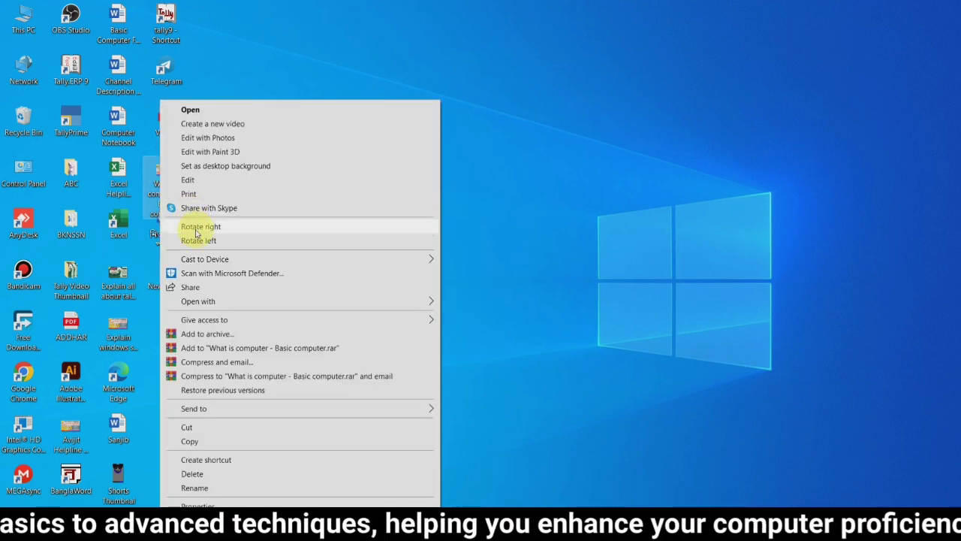
left_click(209, 440)
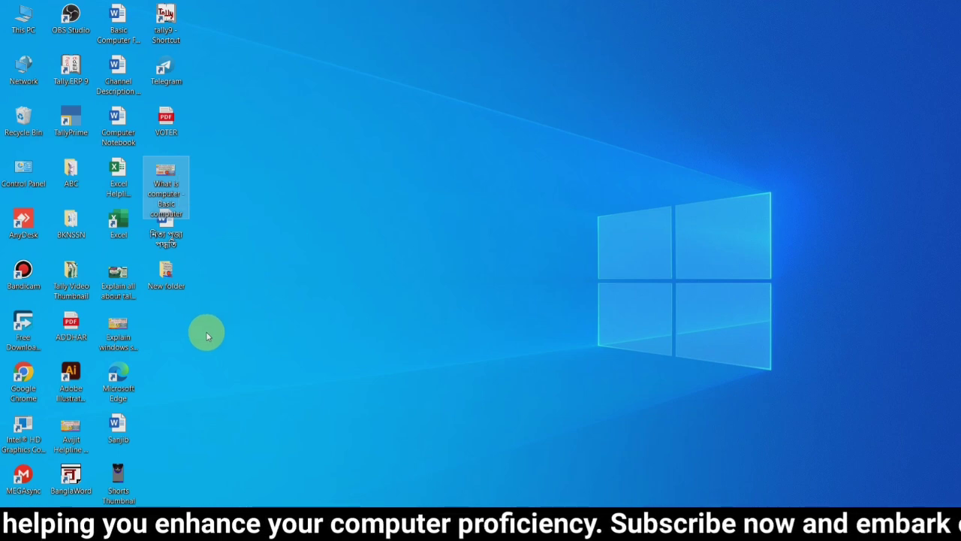
right_click(361, 125)
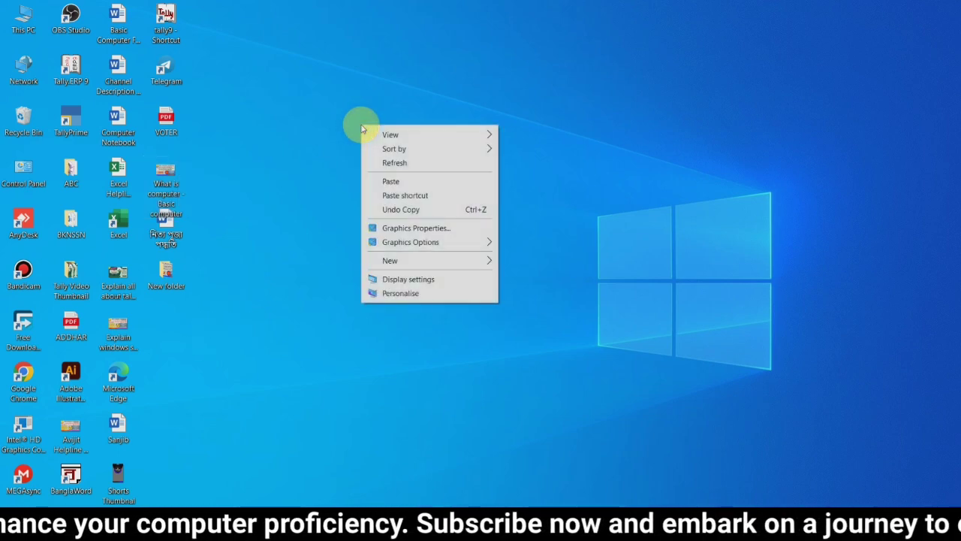
left_click(406, 196)
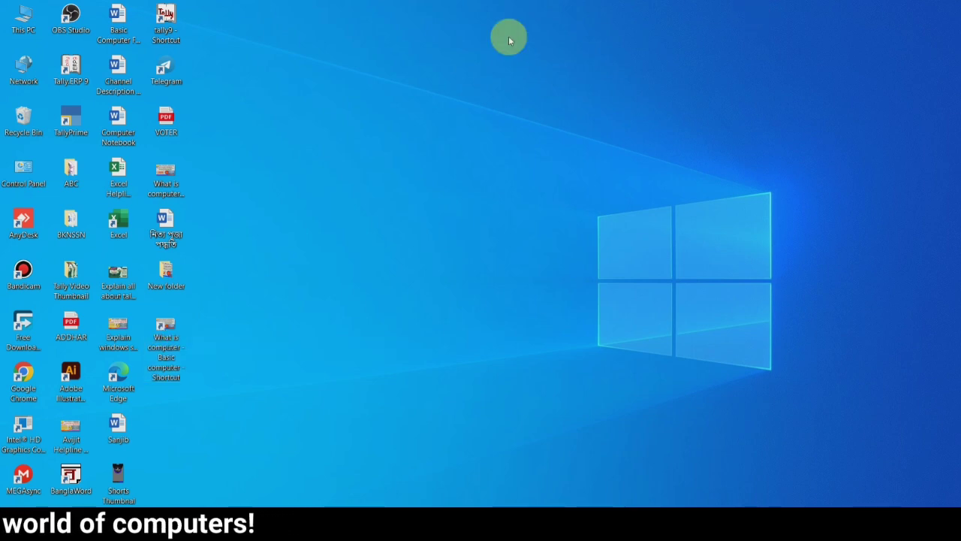
Delete the pasted image shortcut from the desktop and undo the deletion.
left_click(166, 328)
key("Delete")
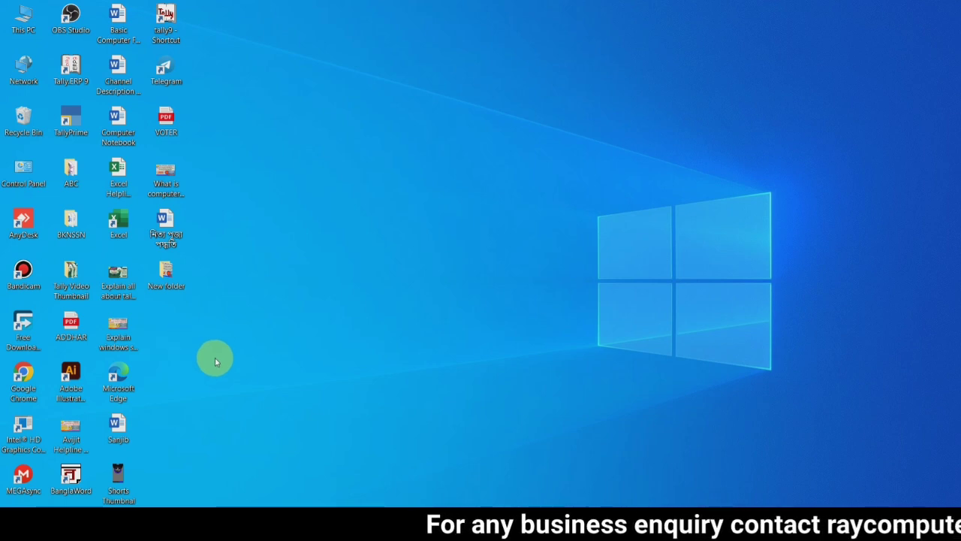
right_click(363, 132)
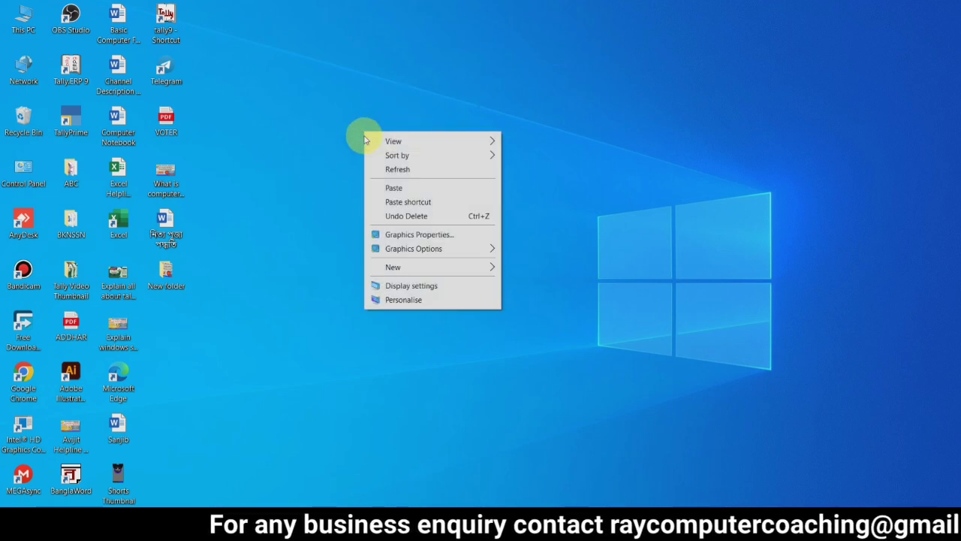
left_click(408, 216)
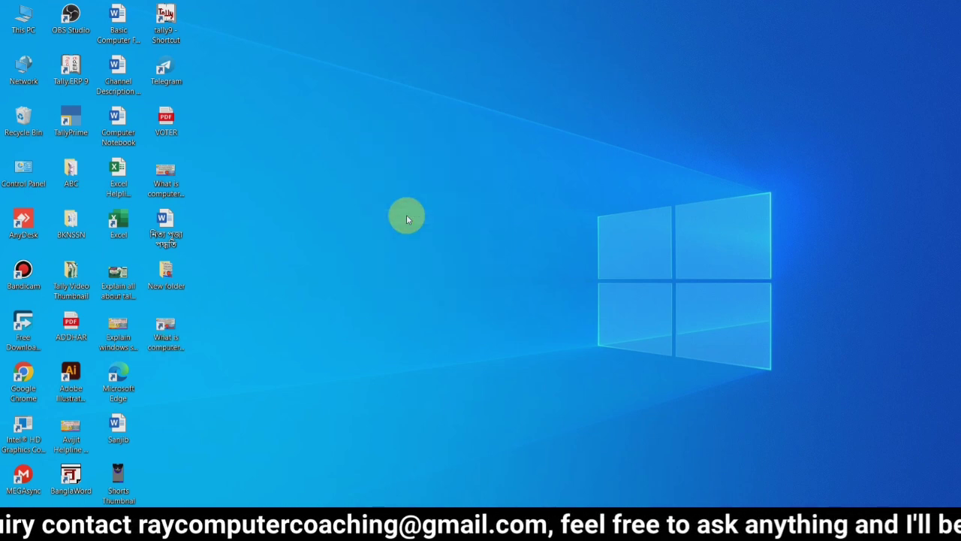
Display the Graphics Options choices available for the desktop.
right_click(408, 160)
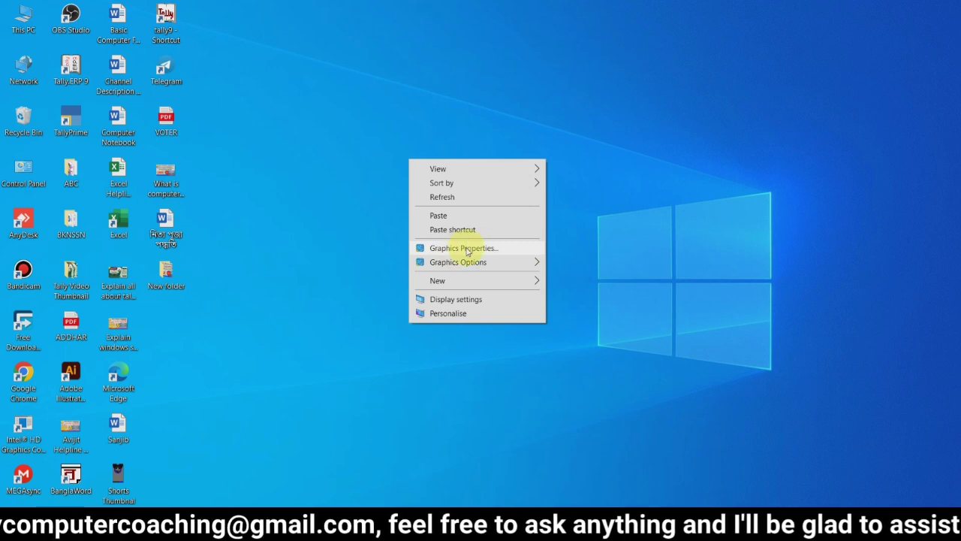
mouse_move(477, 266)
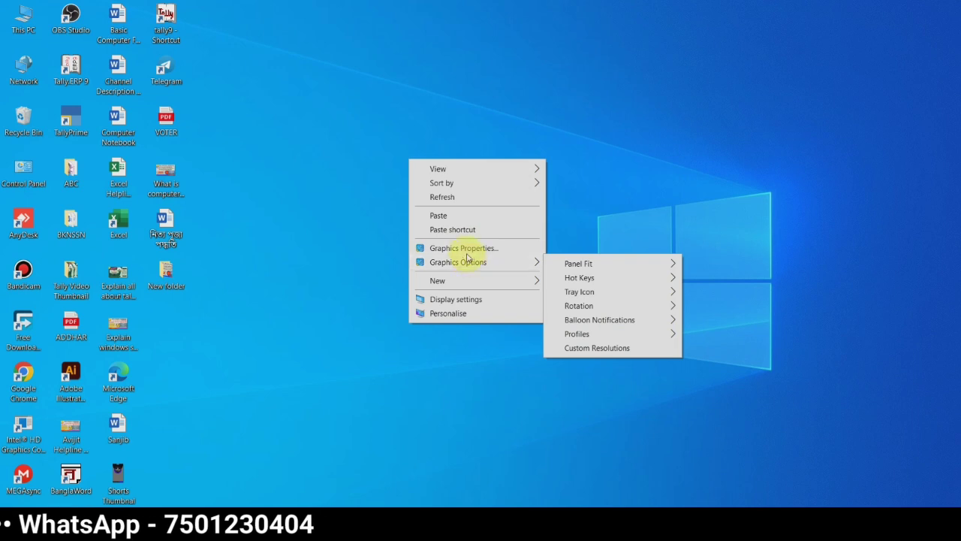
Create a new folder on the desktop and name it P.
right_click(398, 159)
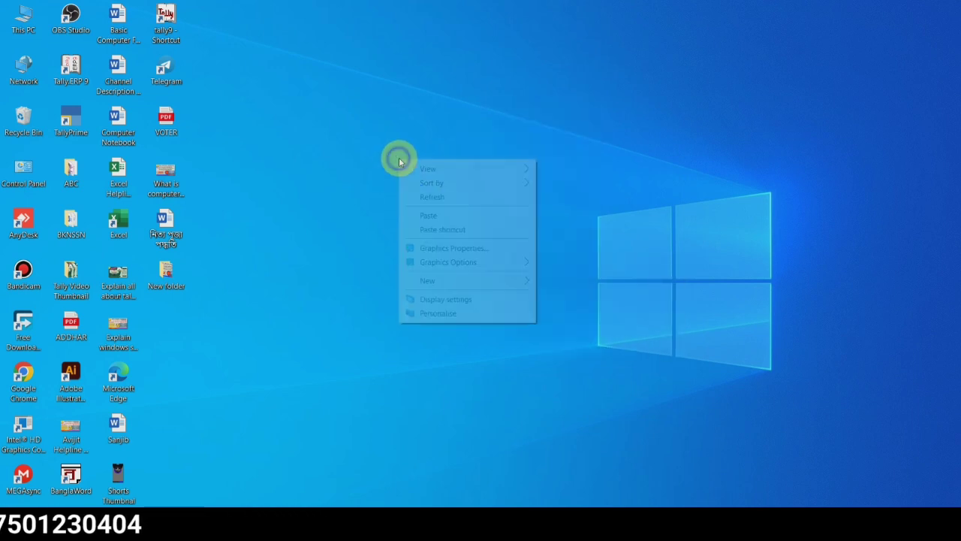
mouse_move(440, 286)
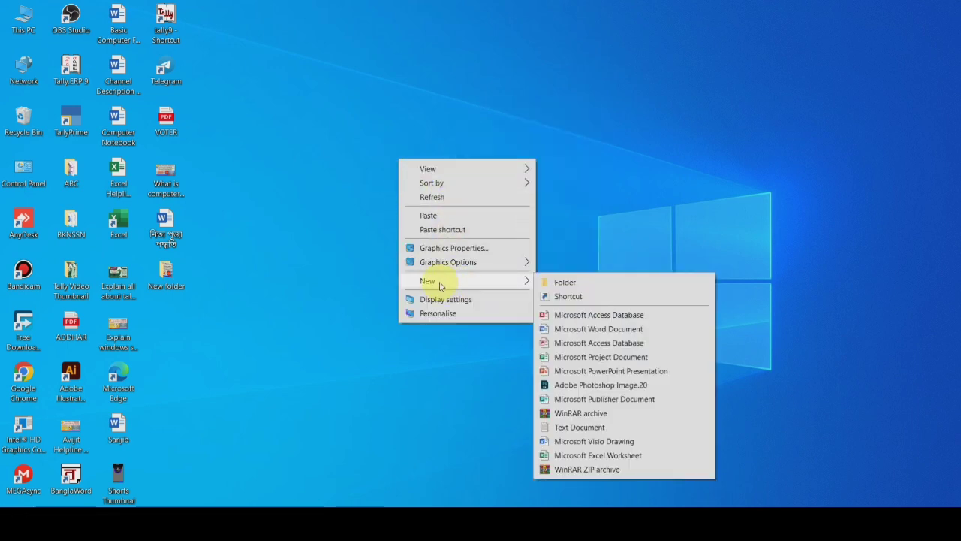
left_click(567, 283)
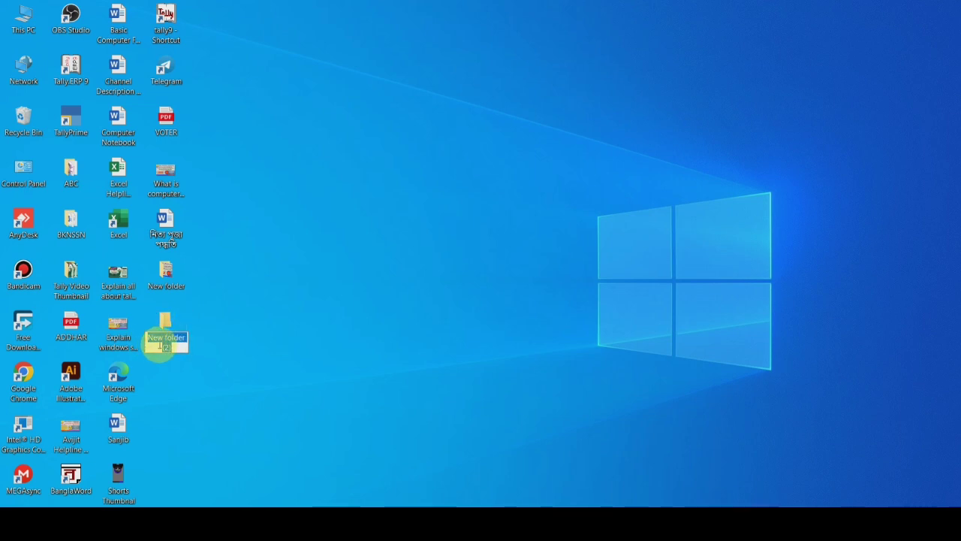
type("p")
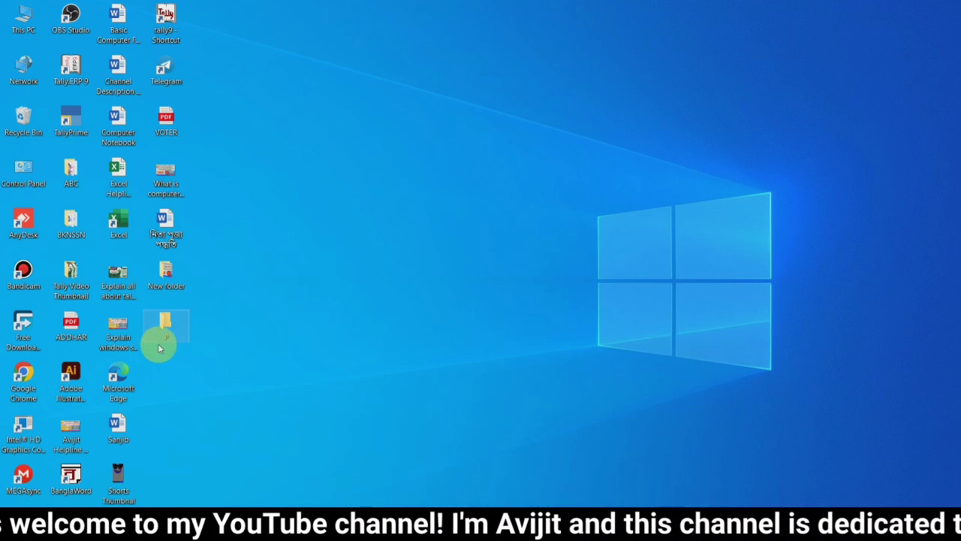
left_click(316, 228)
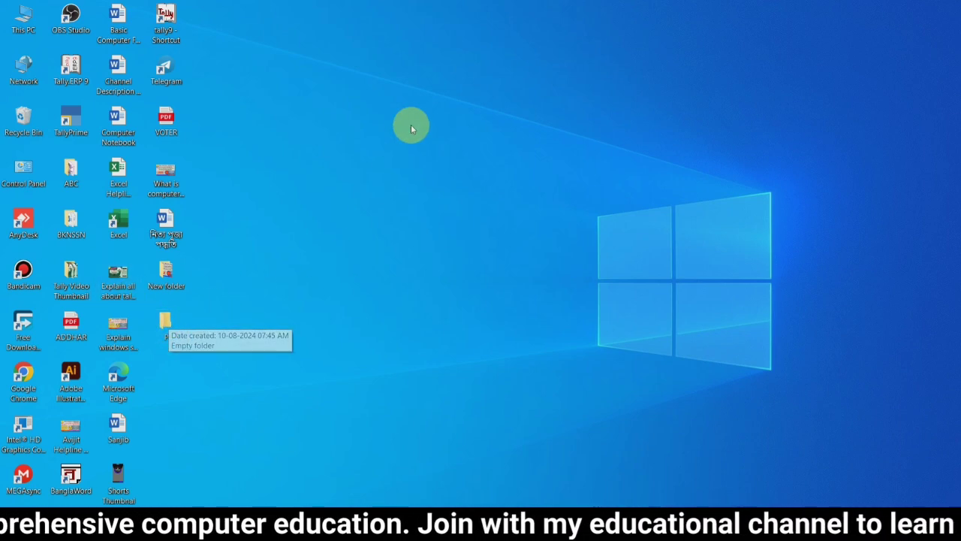
Start creating a new shortcut on the desktop with the Create Shortcut wizard.
right_click(365, 101)
mouse_move(489, 239)
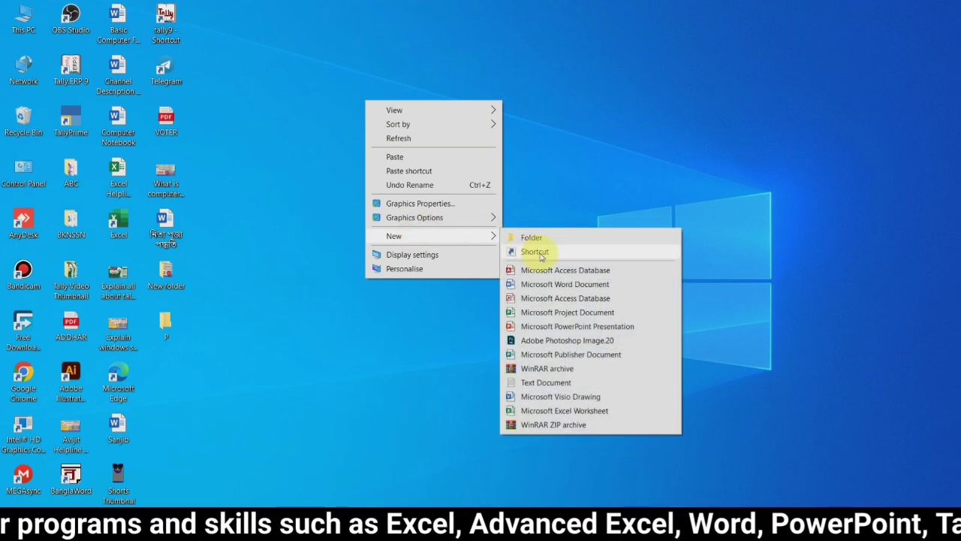
left_click(565, 142)
right_click(443, 133)
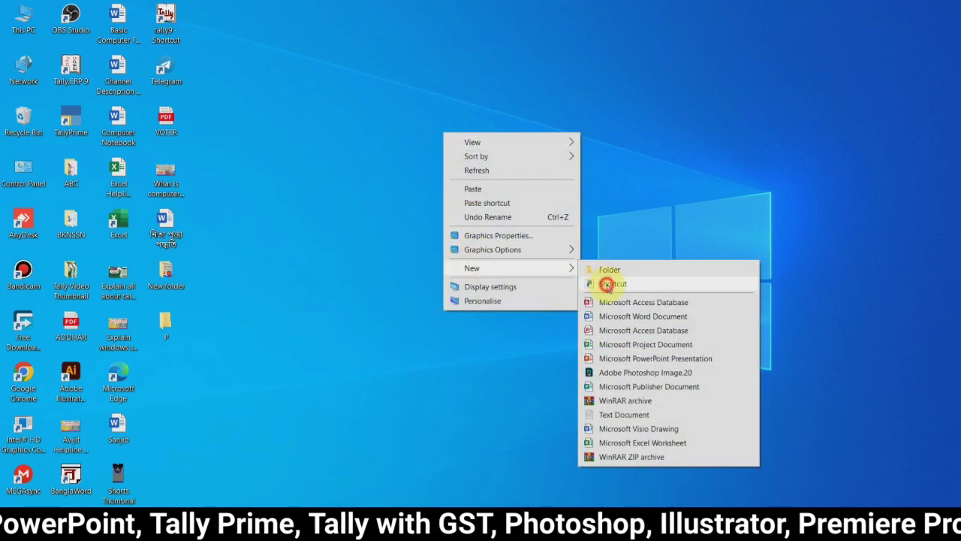
left_click(607, 282)
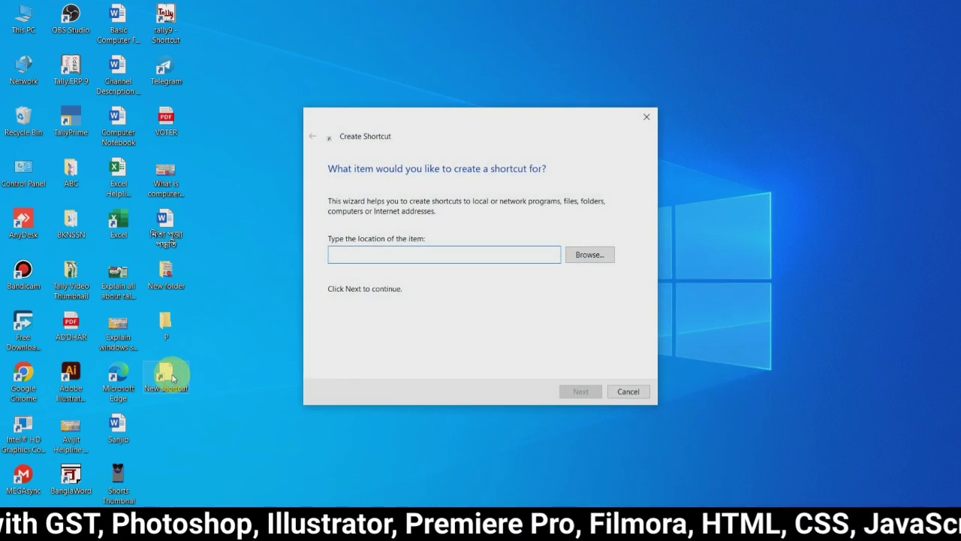
Open the browser for the shortcut's target and look through the listed desktop locations, programs and files.
left_click(588, 256)
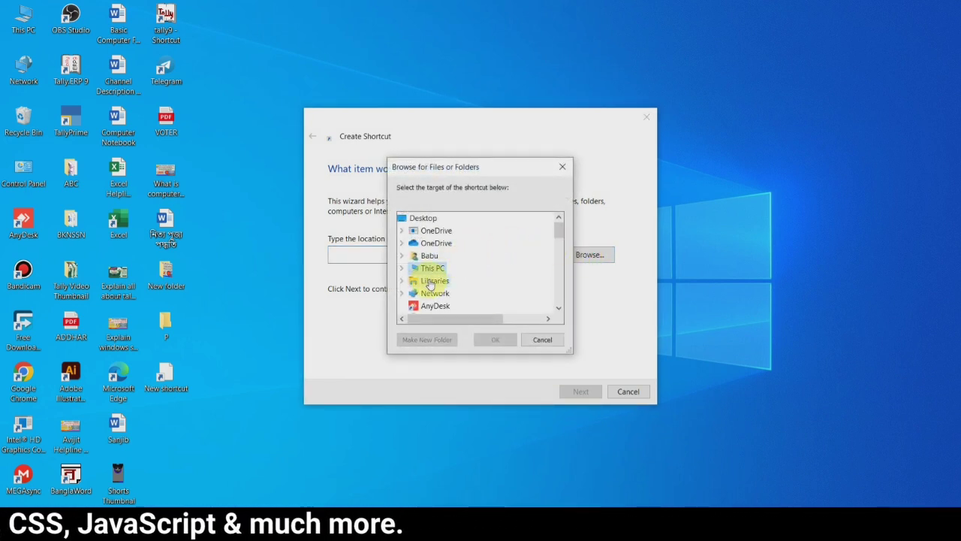
scroll(430, 284, "down", 4)
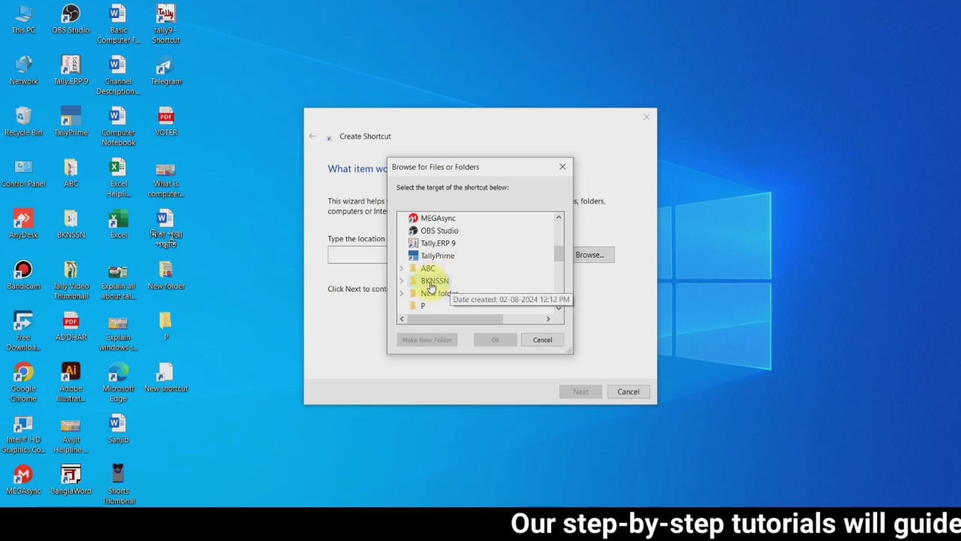
scroll(431, 286, "up", 2)
scroll(433, 278, "up", 1)
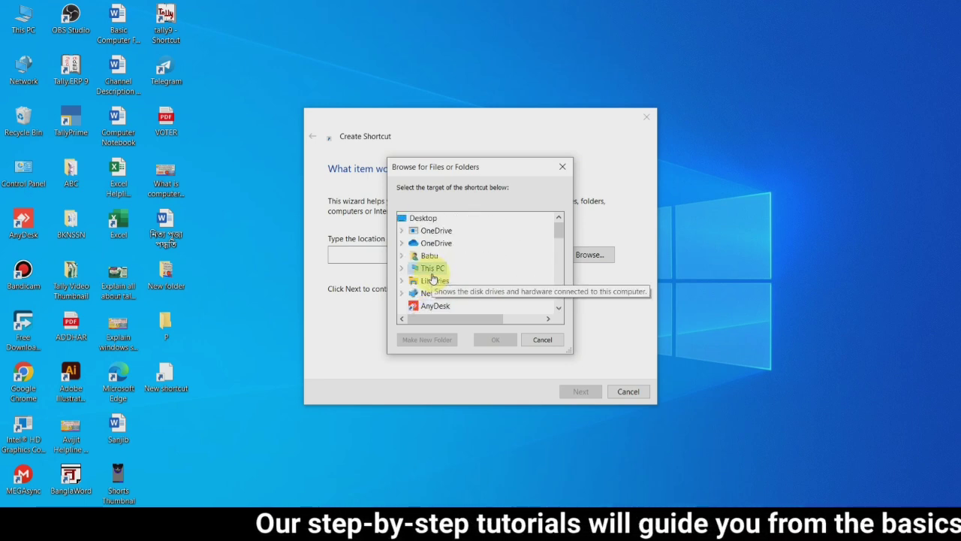
scroll(432, 278, "down", 10)
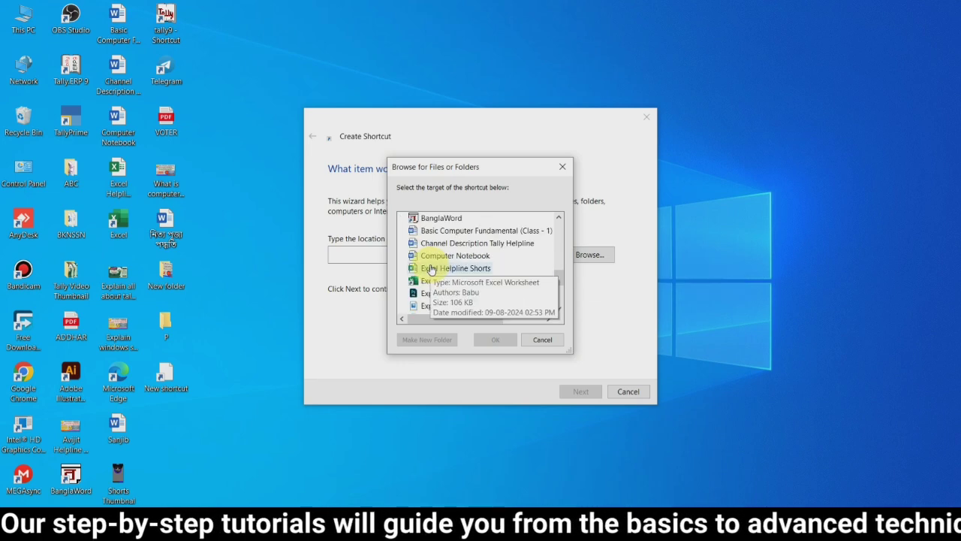
scroll(439, 281, "up", 10)
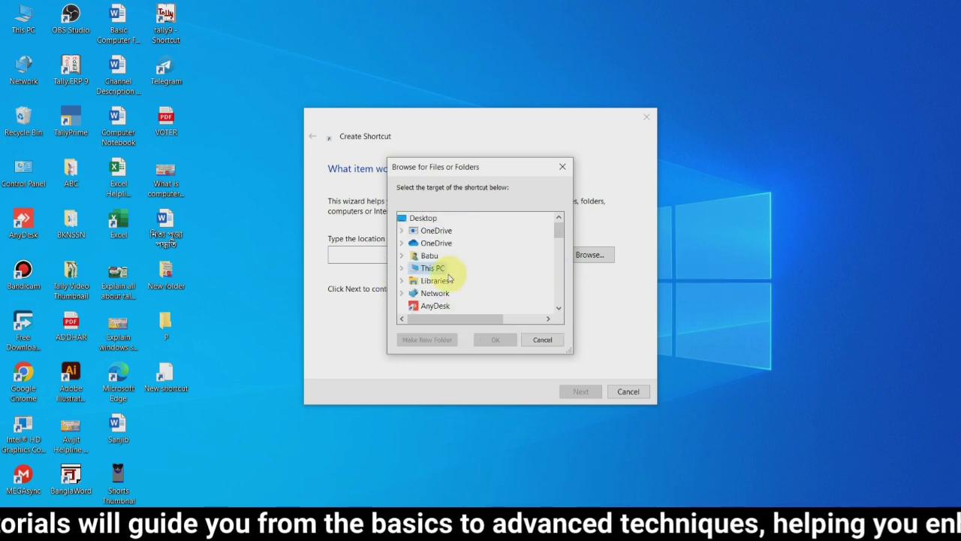
Browse through This PC, Local Disk (C:), Program Files and Adobe to Adobe Illustrator 2023, and cancel the target selection.
double_click(433, 270)
scroll(461, 253, "down", 2)
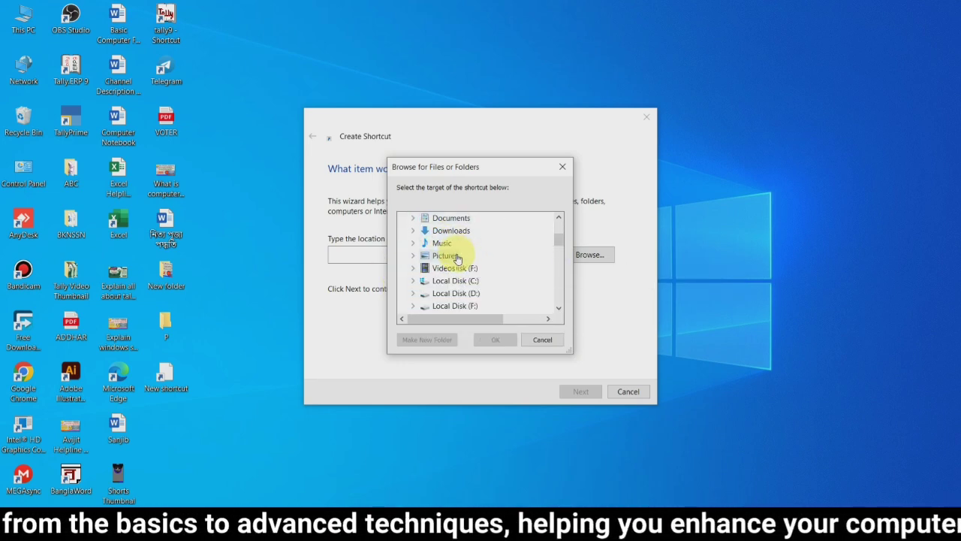
double_click(446, 245)
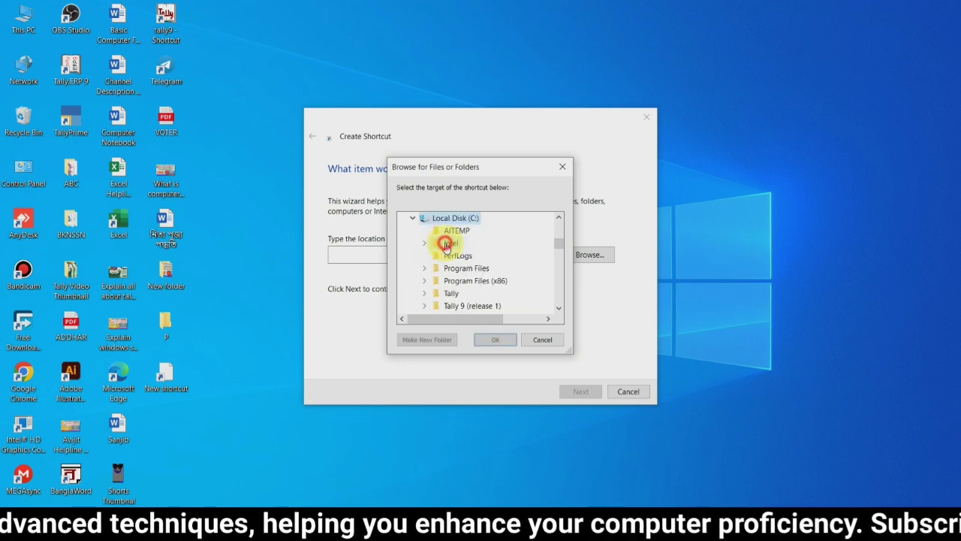
double_click(458, 268)
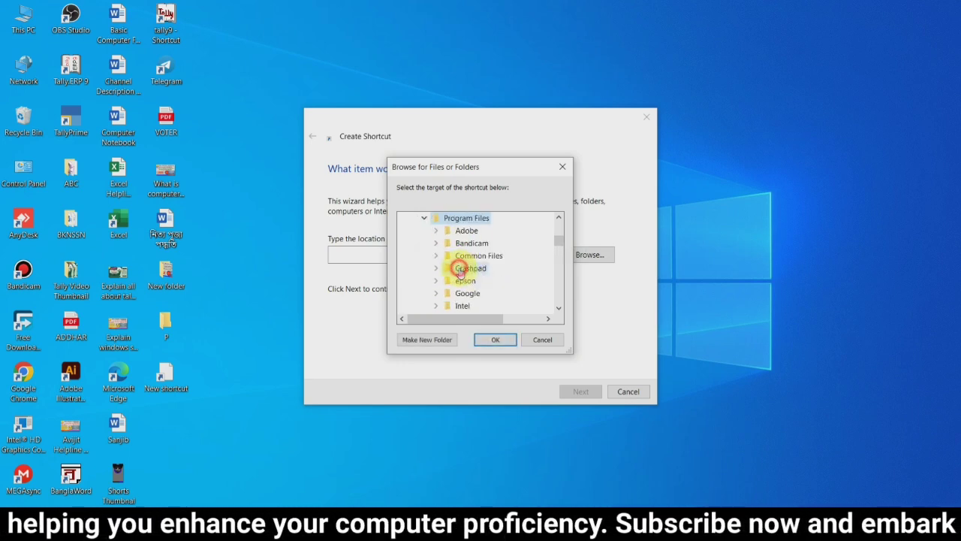
double_click(463, 232)
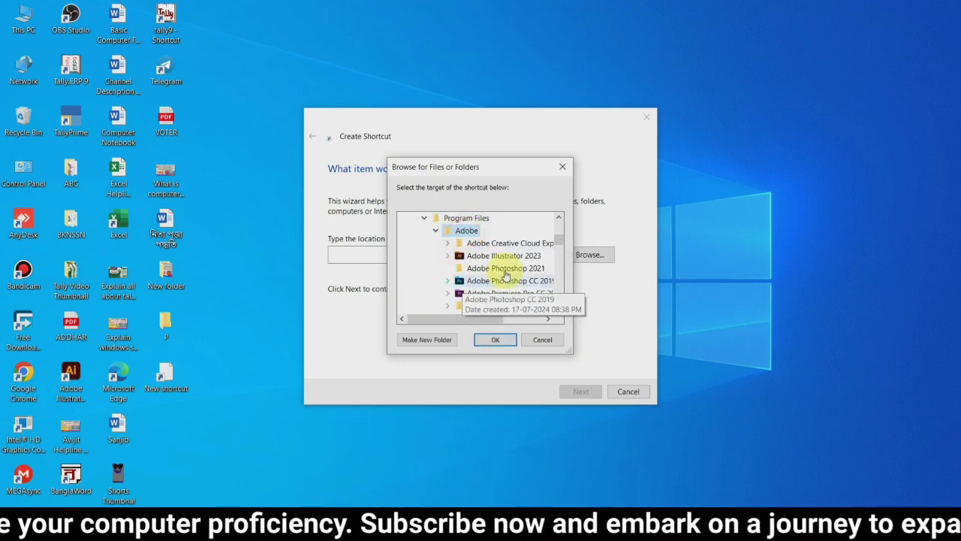
double_click(484, 255)
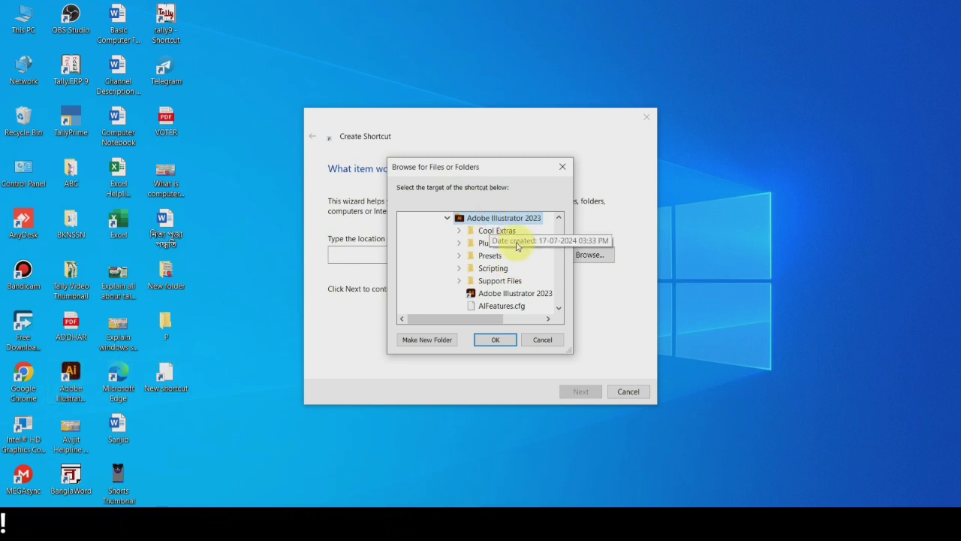
left_click(543, 340)
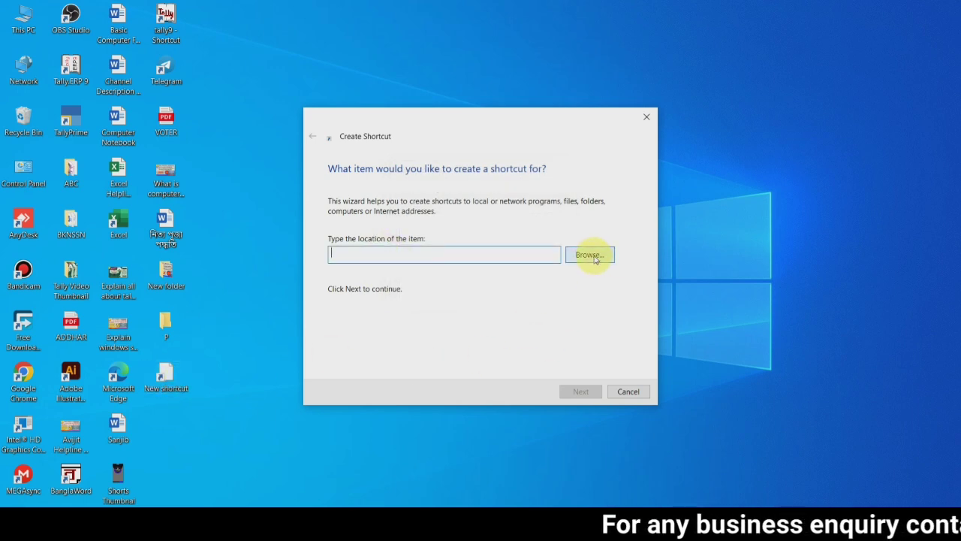
Select the desktop folder ABC as the shortcut's target and create the shortcut with the name ABC.
left_click(593, 256)
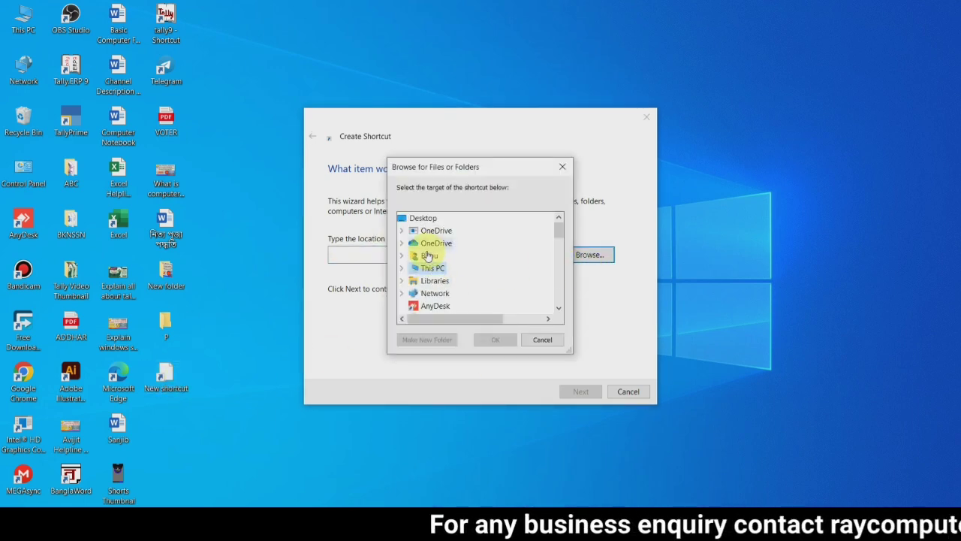
scroll(429, 263, "down", 3)
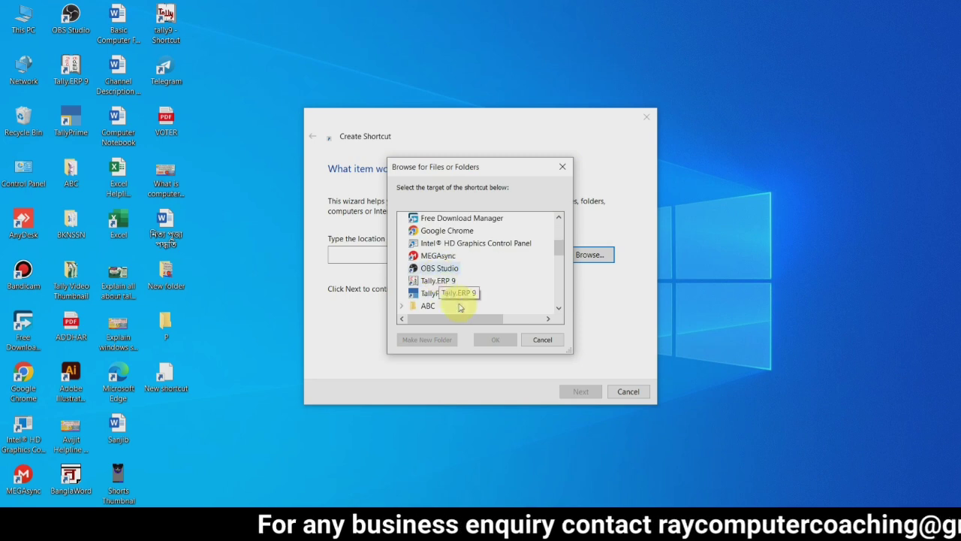
scroll(450, 300, "down", 1)
double_click(424, 276)
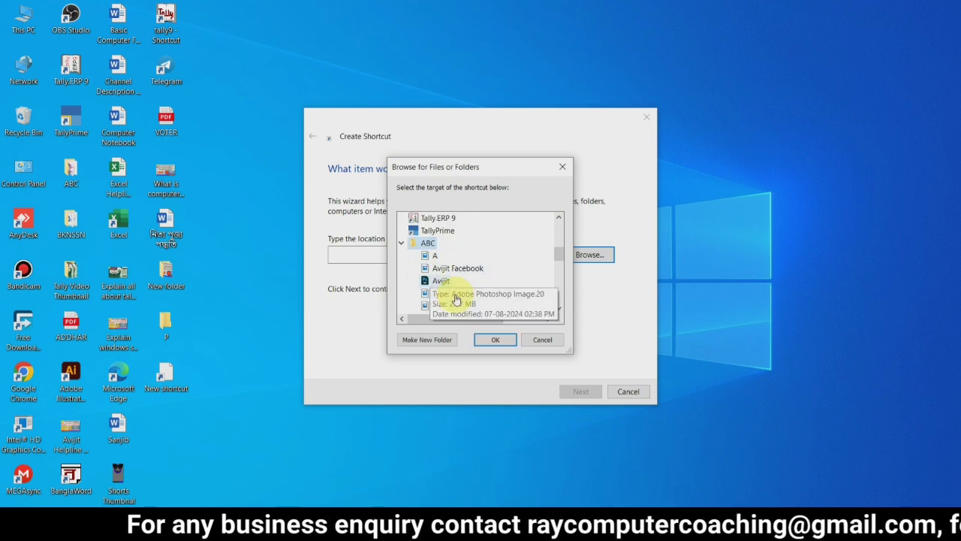
left_click(493, 340)
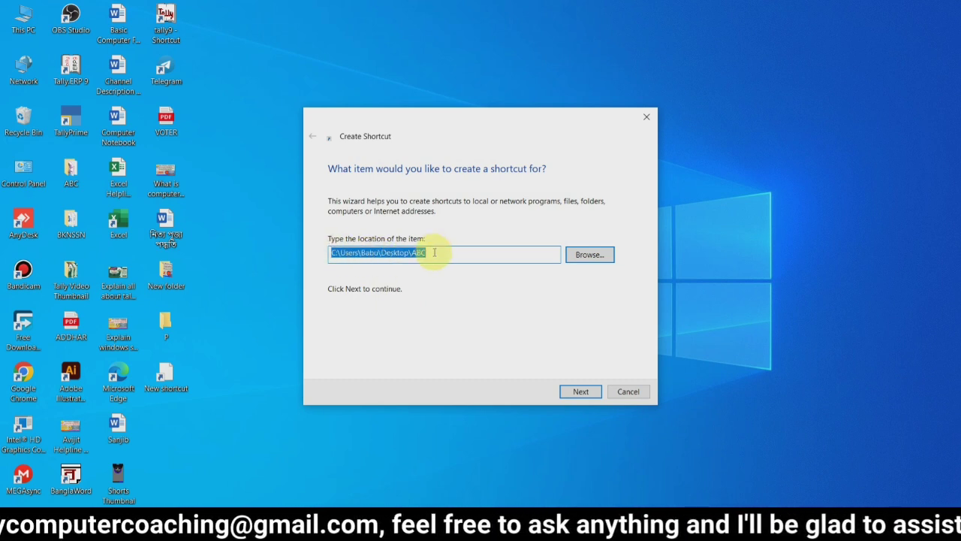
left_click(579, 390)
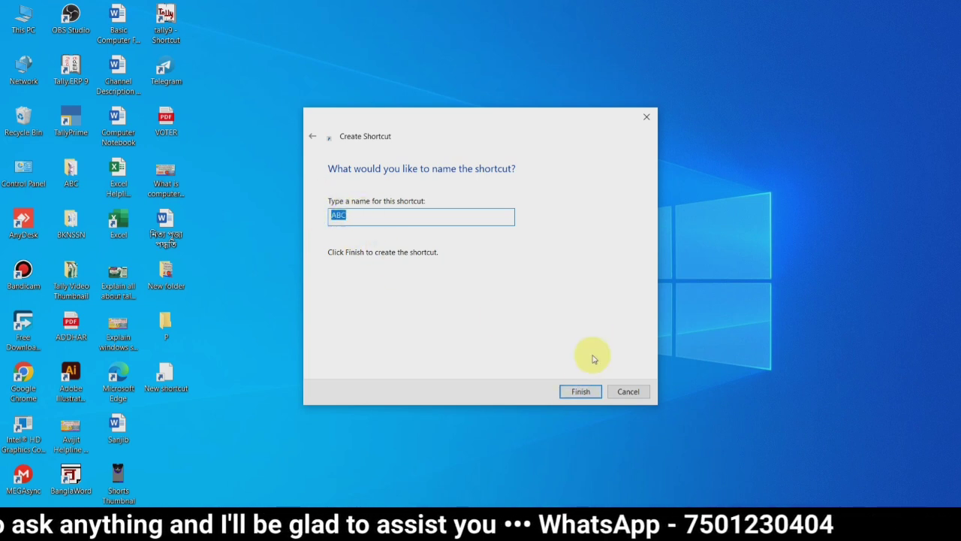
left_click(582, 392)
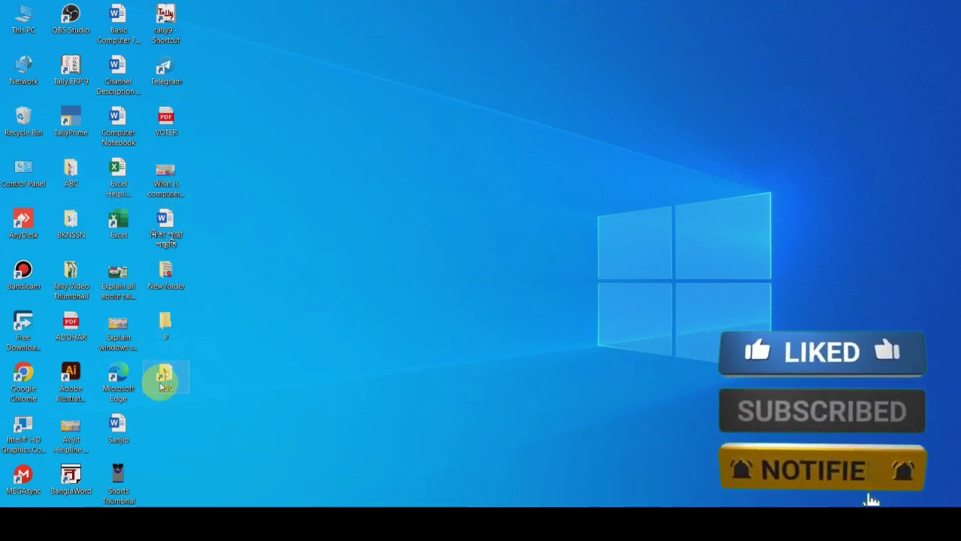
Delete the folder P and the ABC shortcut from the desktop.
left_click_drag(193, 323, 144, 405)
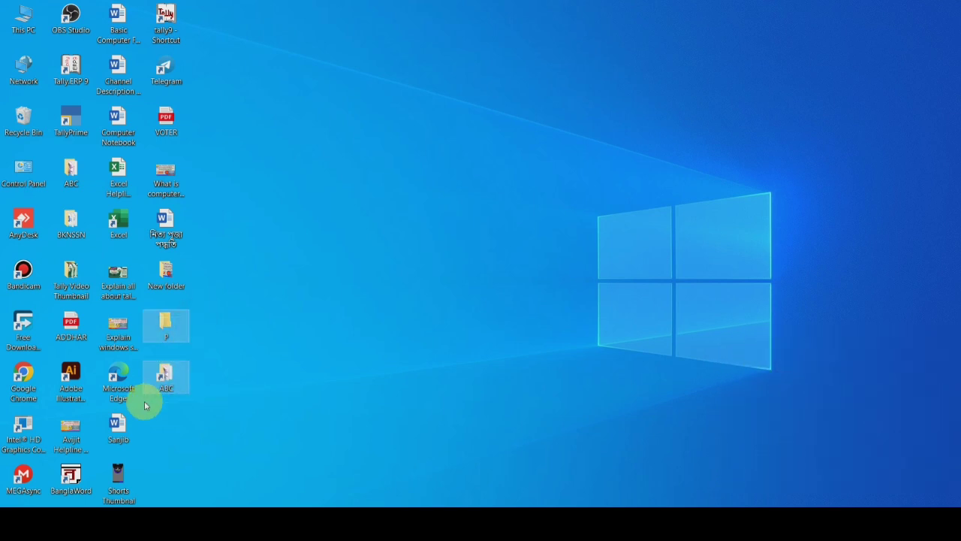
key("Delete")
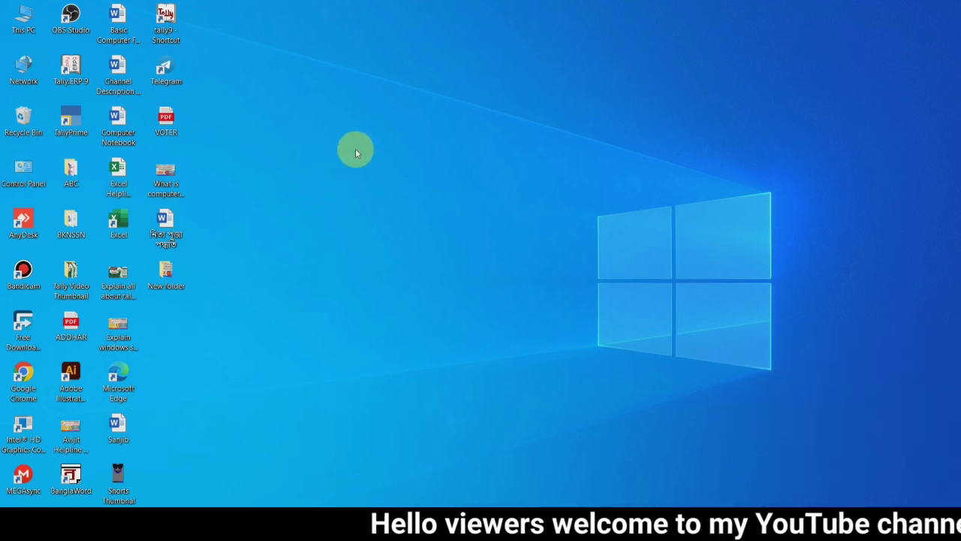
Create a new Microsoft Access Database on the desktop with its default name, open it in Access and close it.
right_click(461, 134)
mouse_move(495, 269)
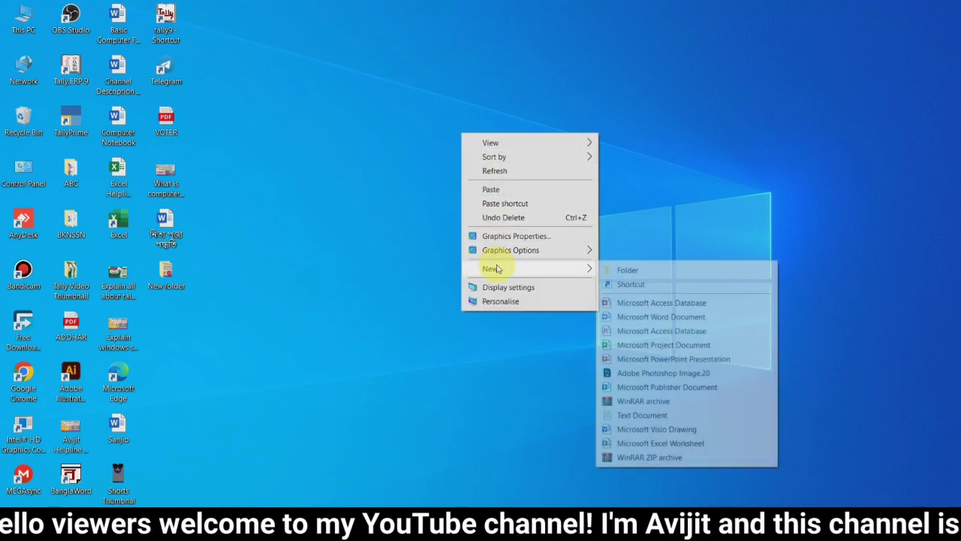
left_click(681, 303)
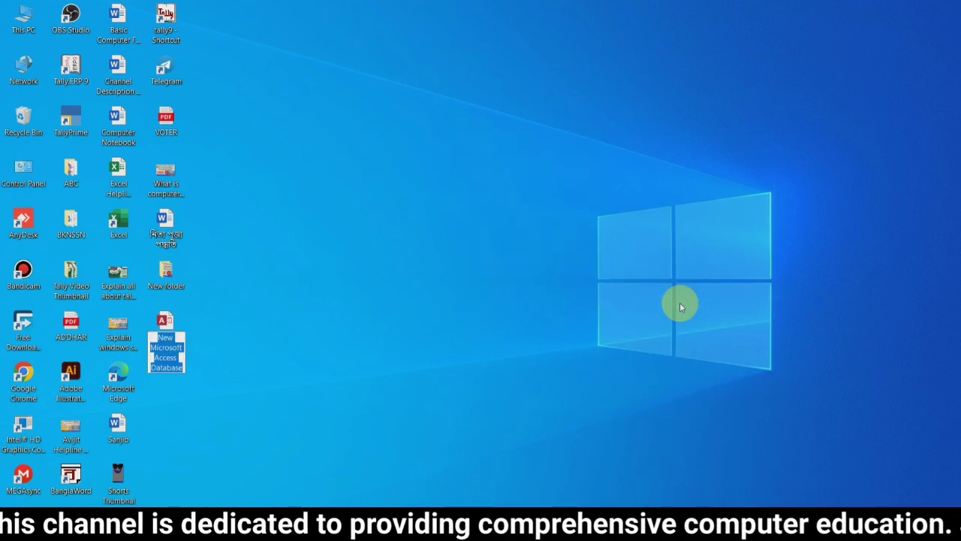
left_click(166, 323)
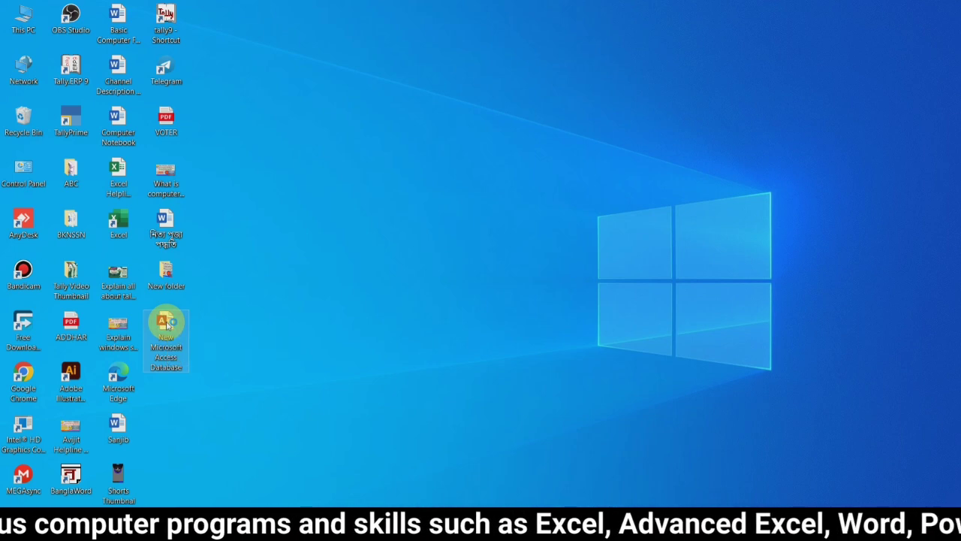
double_click(168, 322)
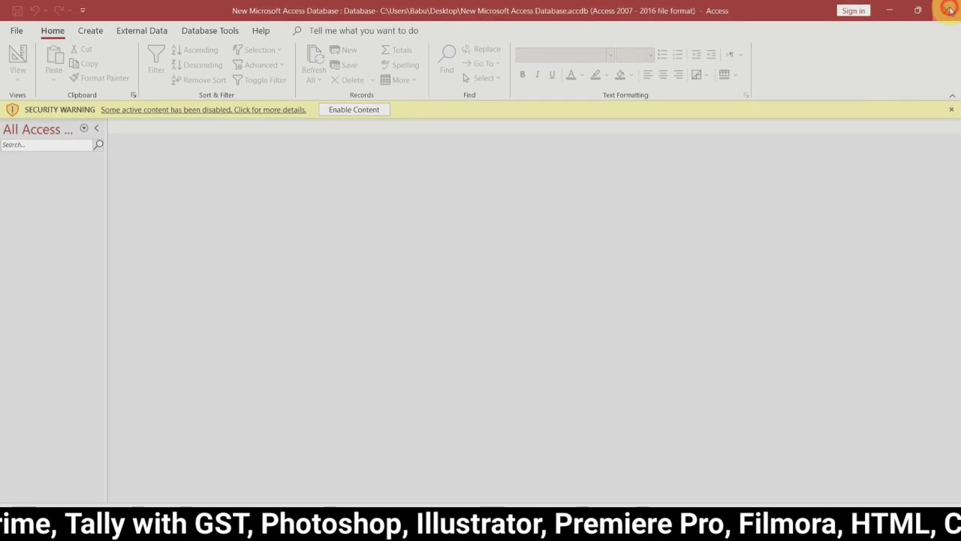
left_click(949, 10)
Create a new Adobe Photoshop Image.20 file on the desktop, keeping its default name.
right_click(488, 91)
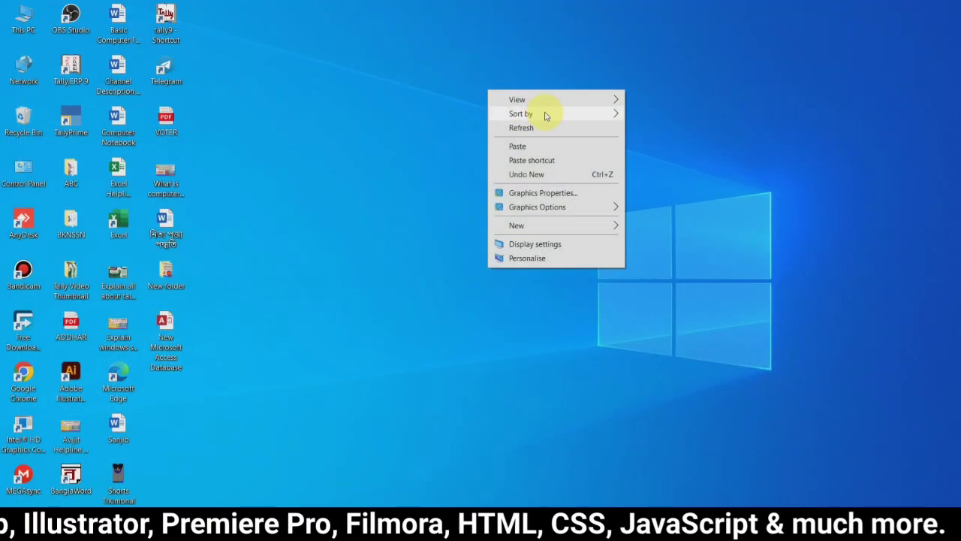
mouse_move(540, 226)
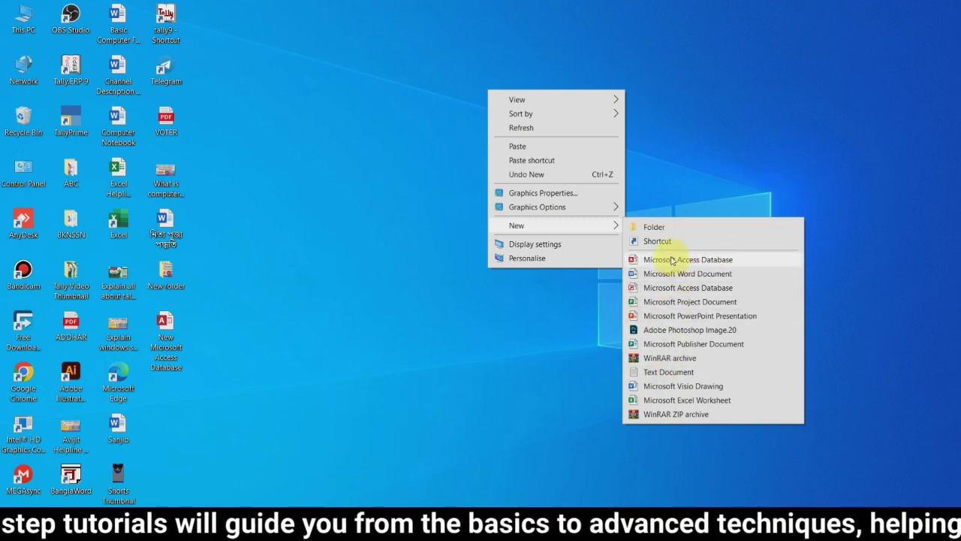
left_click(667, 332)
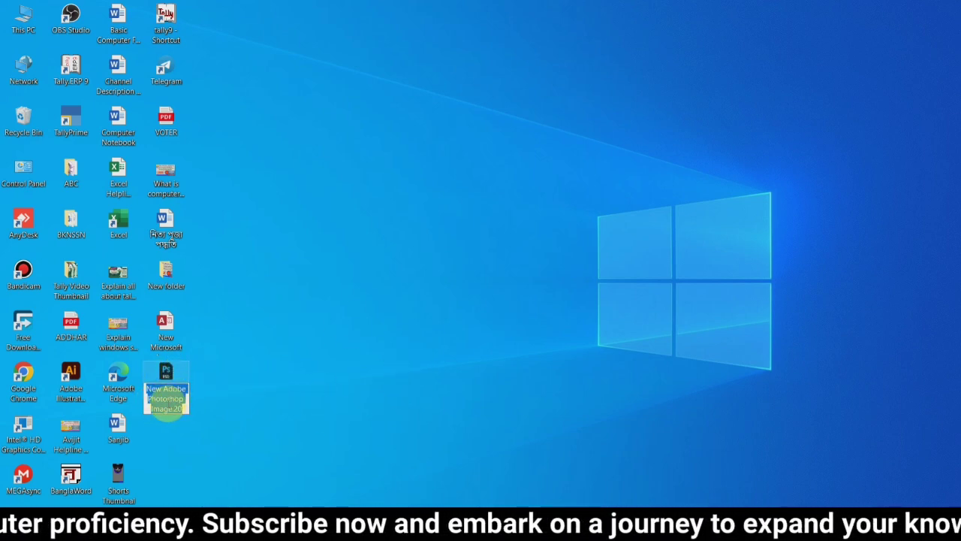
key("Return")
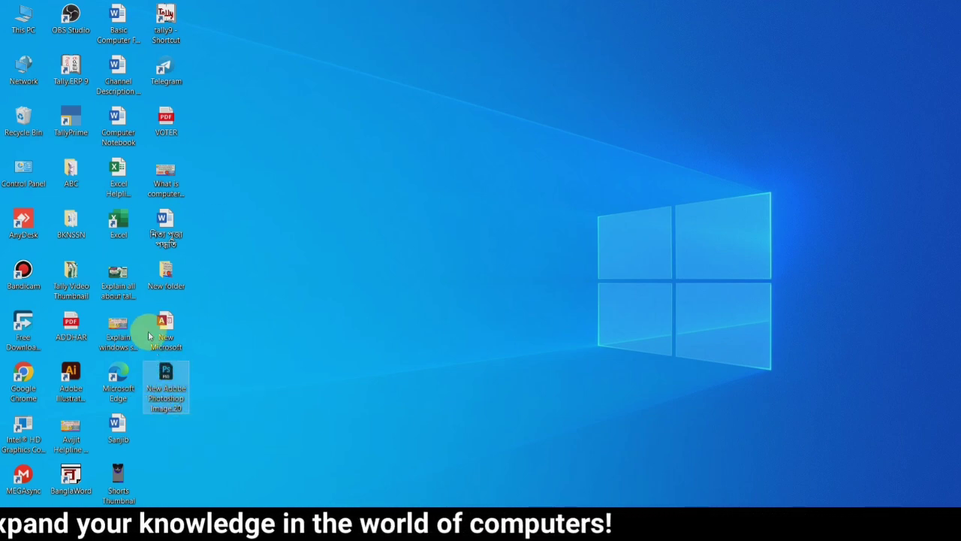
right_click(431, 185)
mouse_move(545, 322)
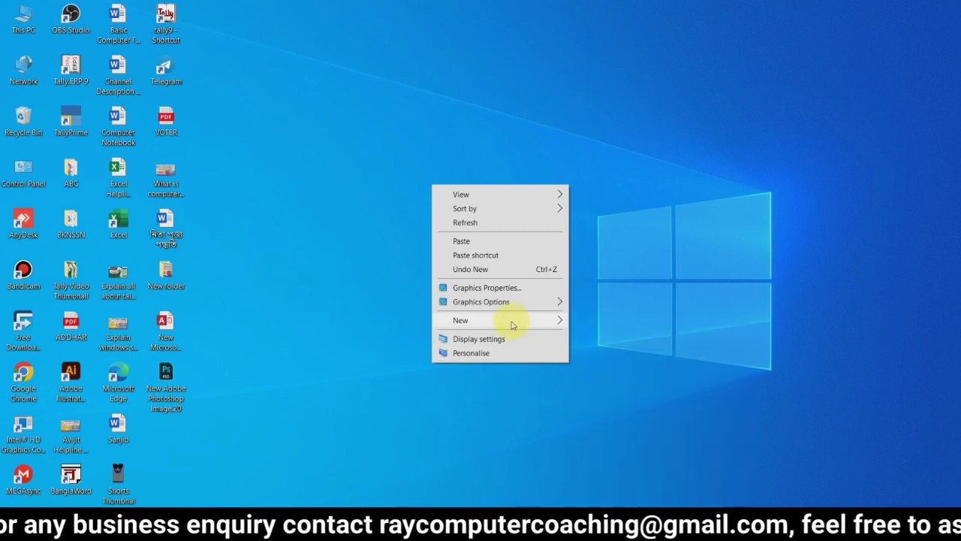
key("Escape")
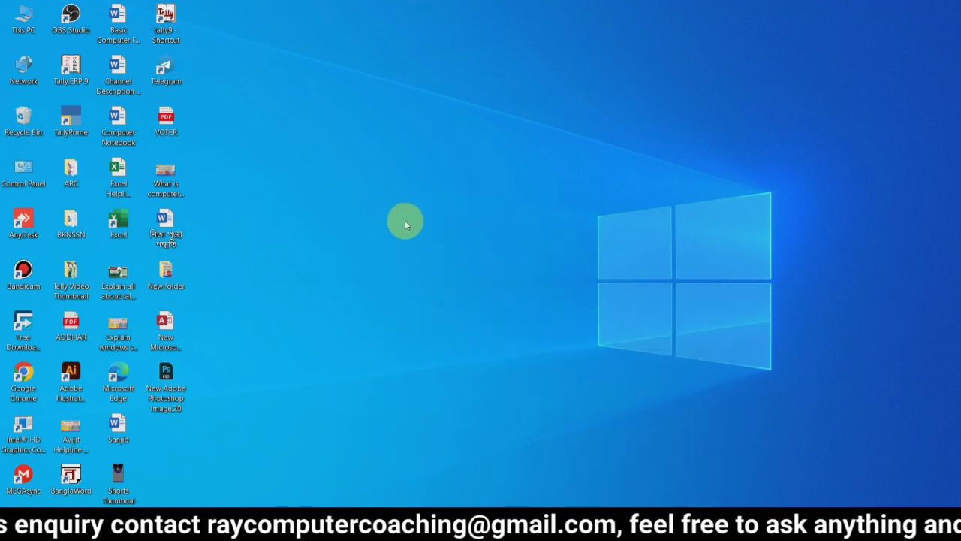
Create a new Text Document on the desktop, keeping its default name.
right_click(413, 139)
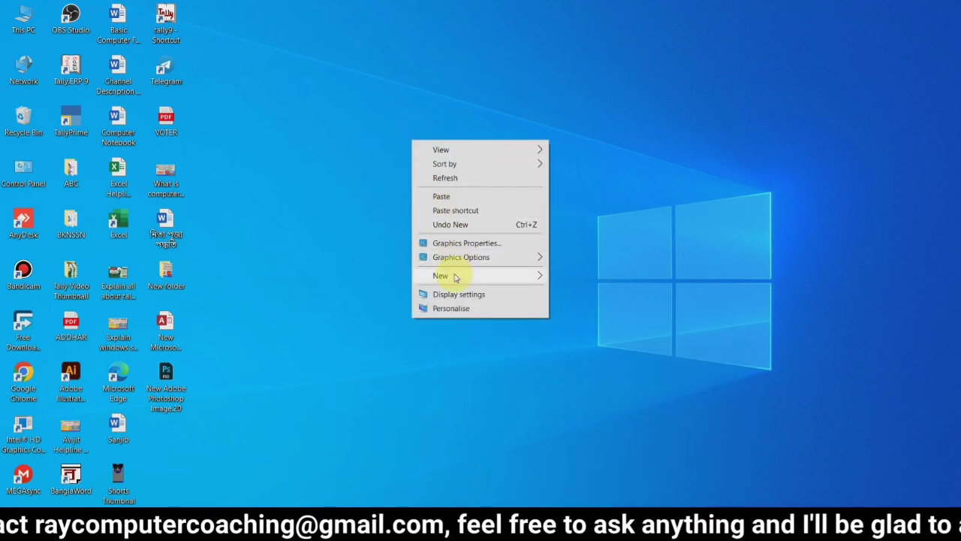
mouse_move(455, 278)
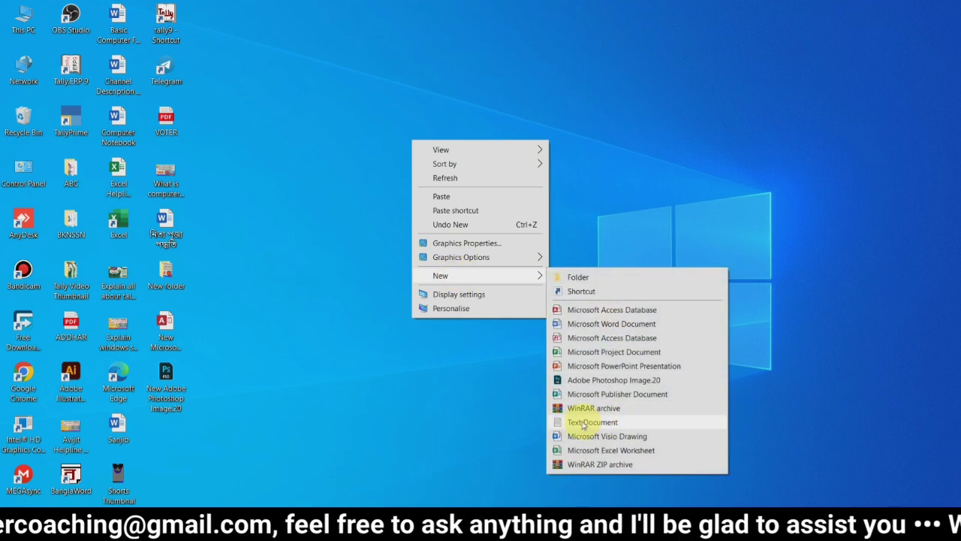
left_click(595, 425)
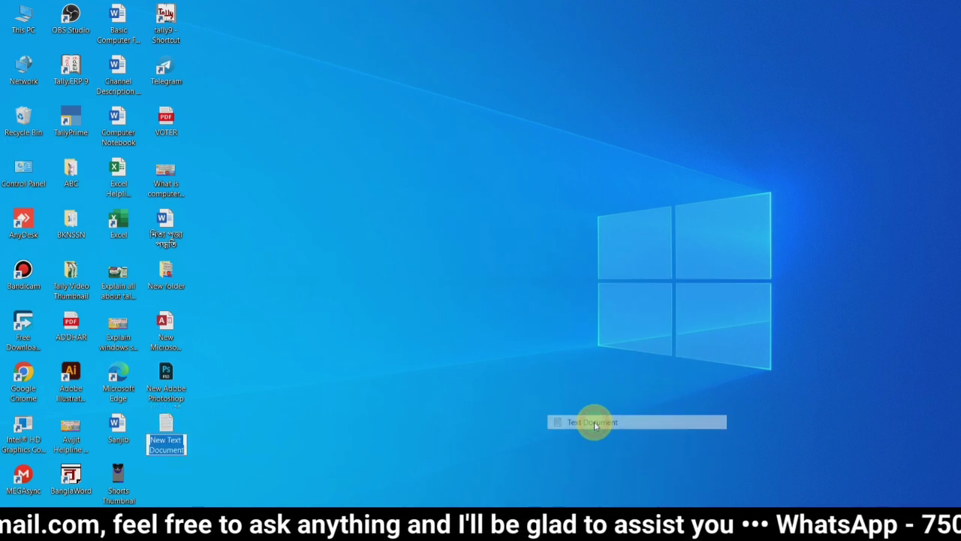
left_click(199, 428)
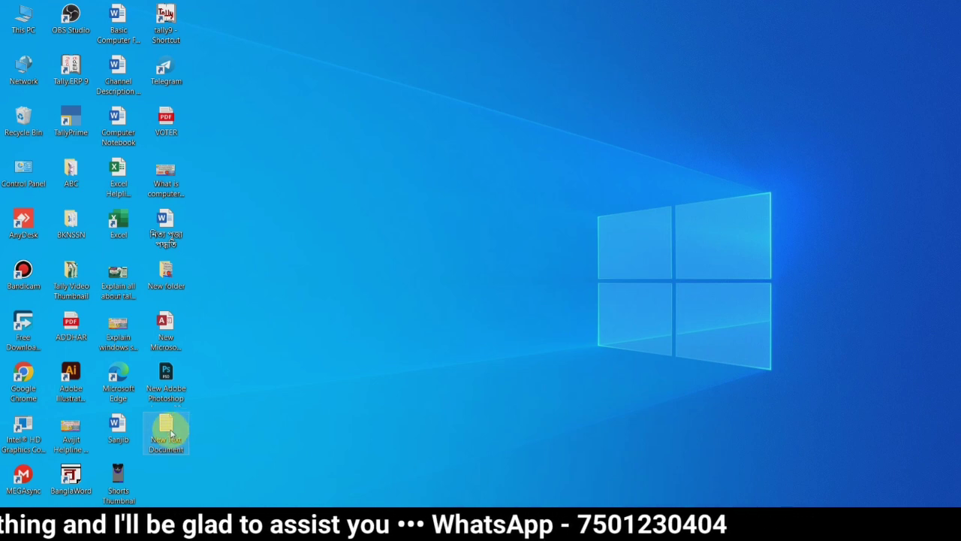
Open the new text document in Notepad, widen its window on both sides and enter the text "name : ".
double_click(166, 430)
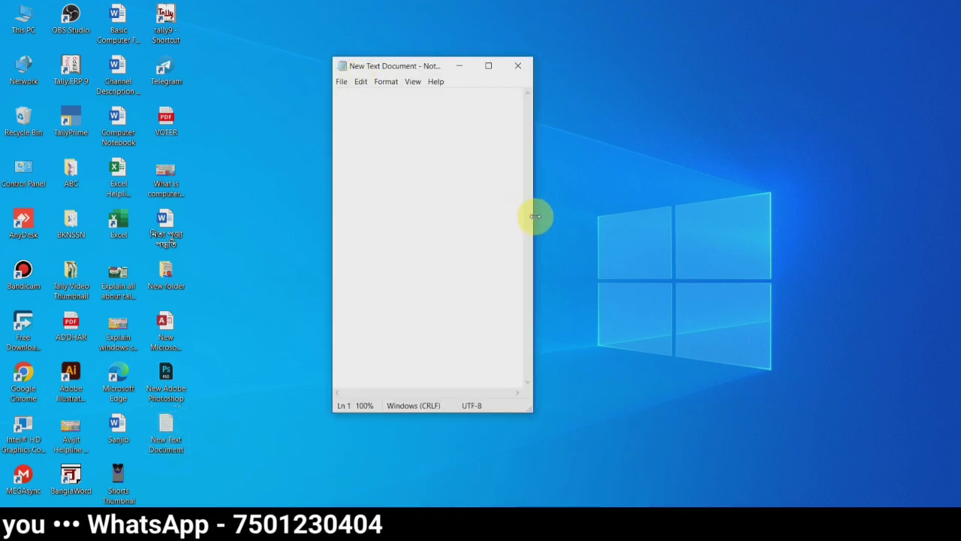
left_click_drag(535, 216, 849, 222)
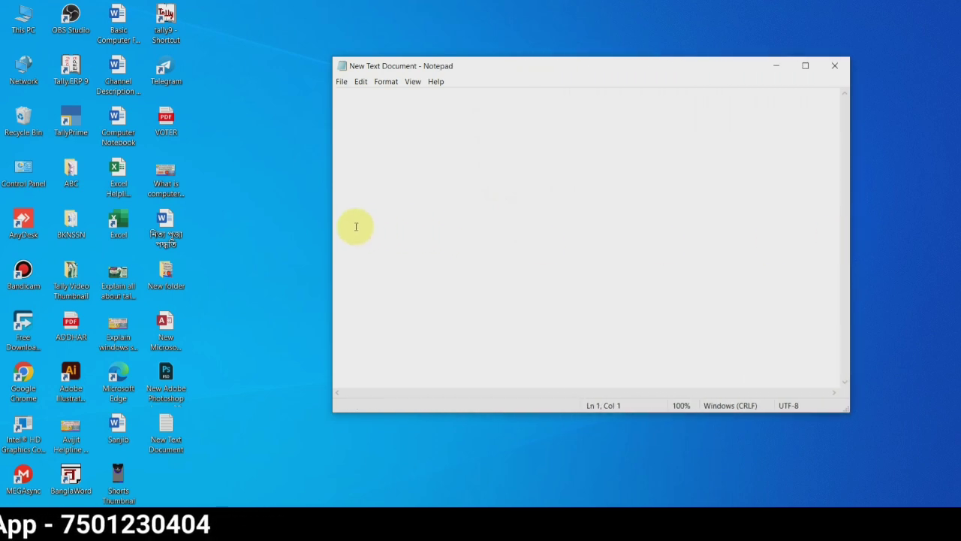
left_click_drag(332, 220, 220, 215)
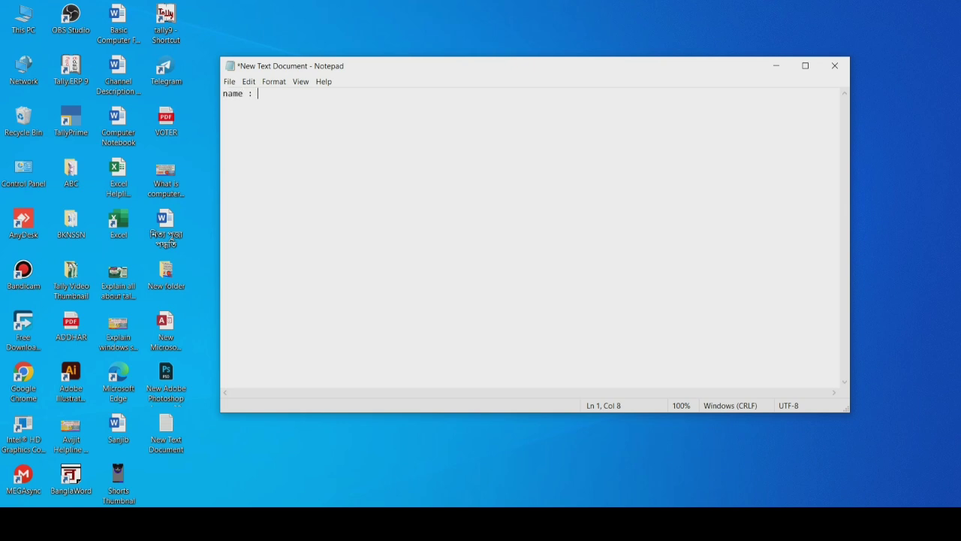
Save and close the text document, and reopen it briefly to check the saved text.
left_click(229, 81)
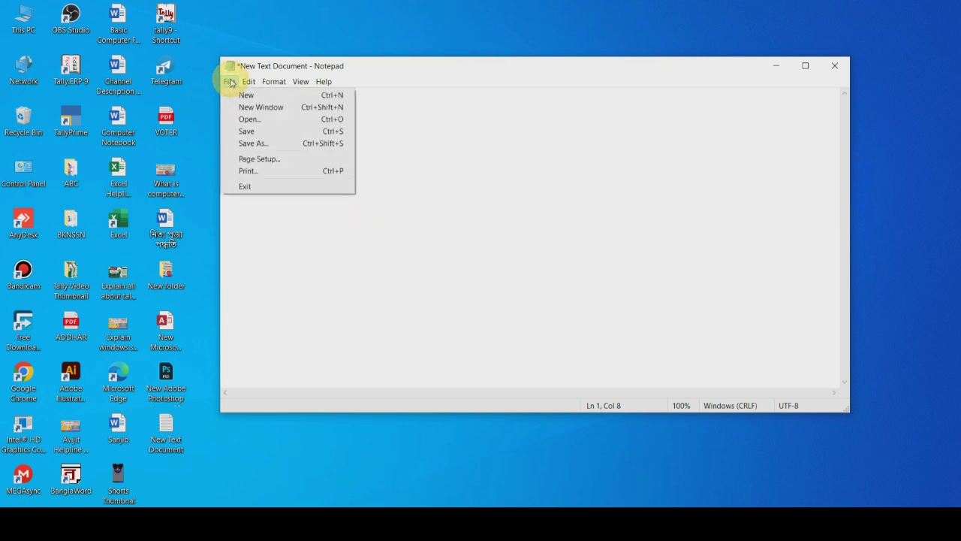
left_click(250, 132)
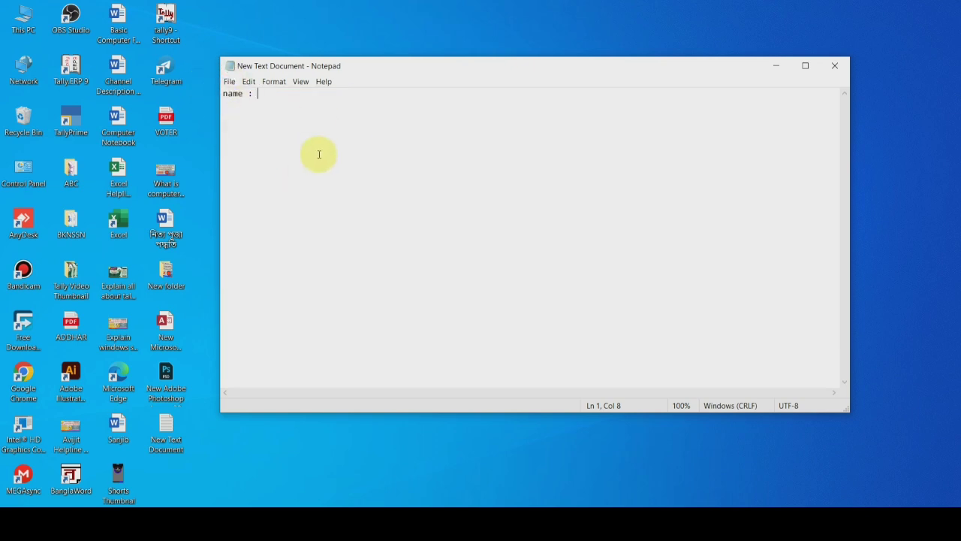
left_click(833, 66)
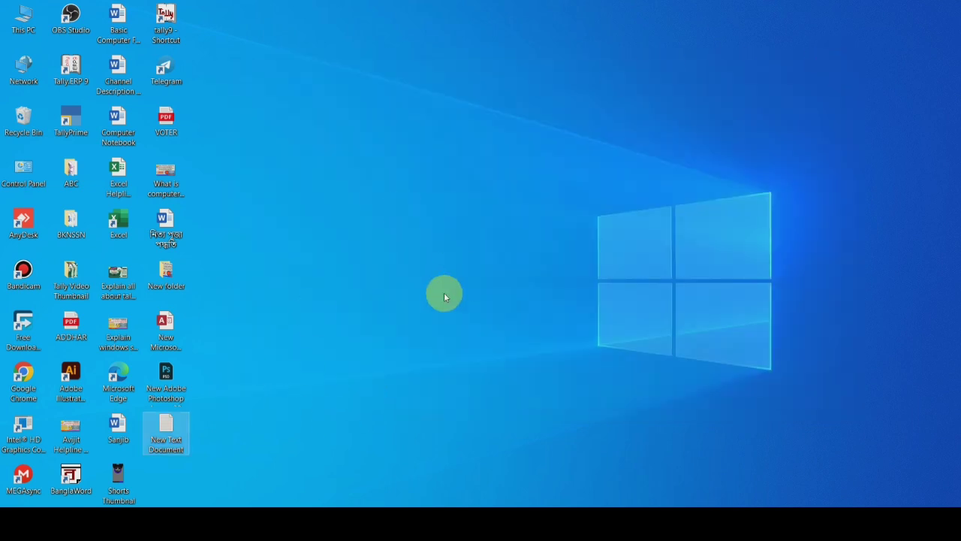
double_click(165, 430)
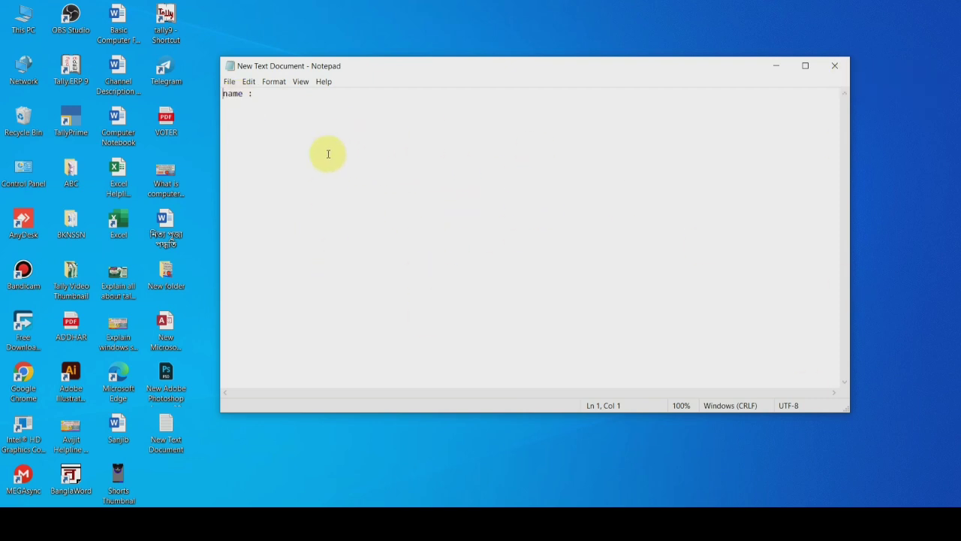
left_click(839, 66)
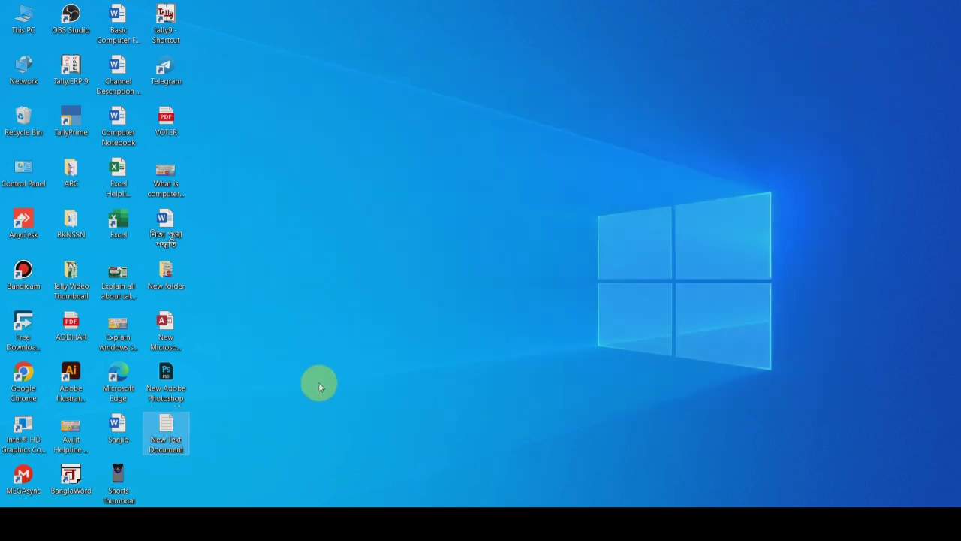
Look over the file types offered for new desktop items, and open the Display settings.
right_click(422, 119)
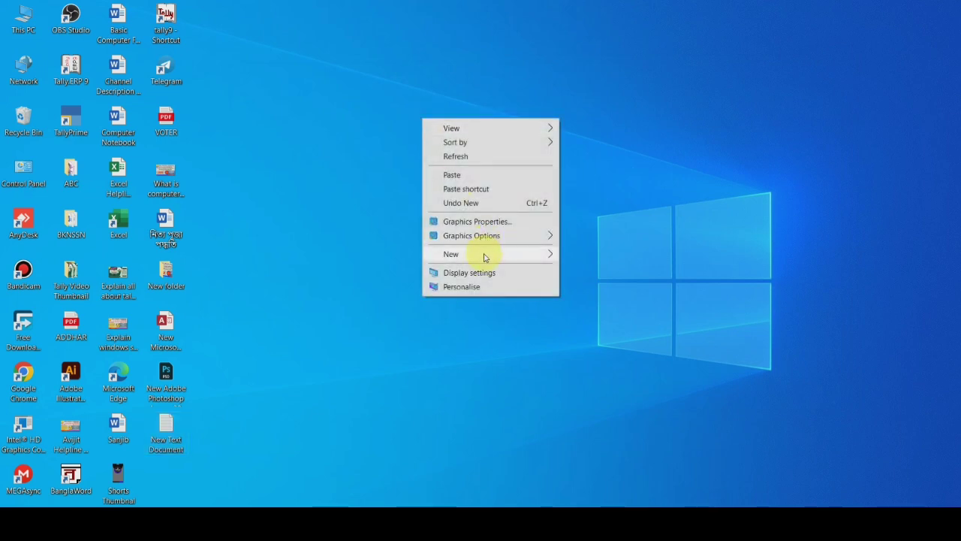
mouse_move(486, 254)
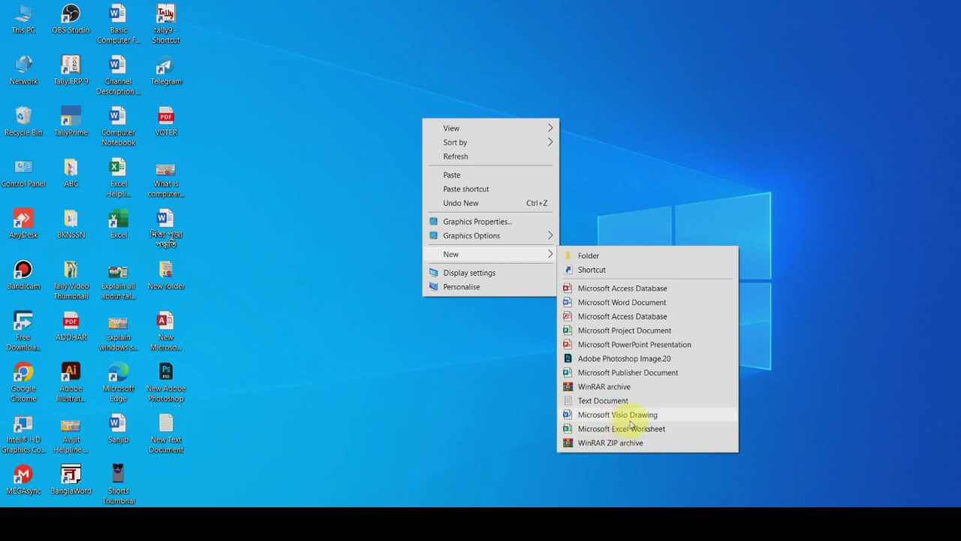
right_click(441, 121)
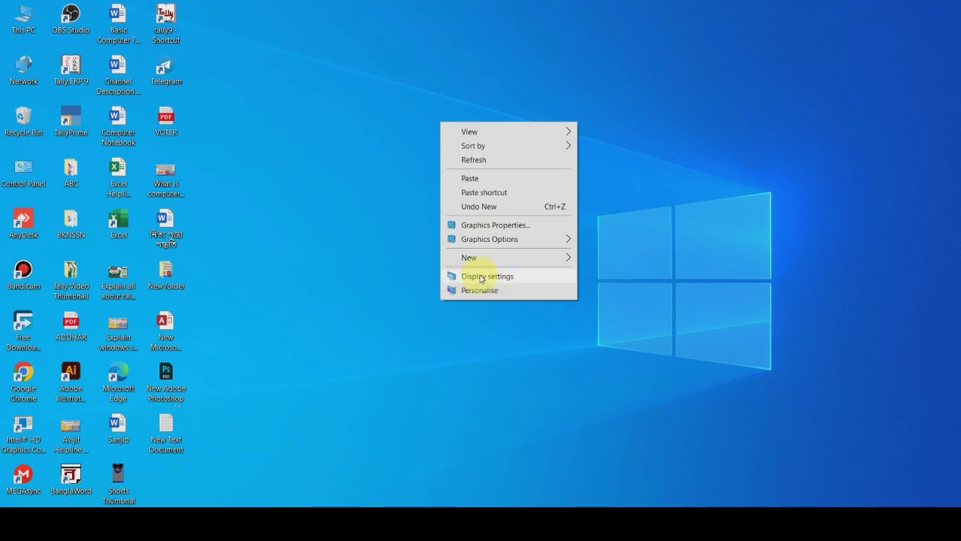
left_click(484, 277)
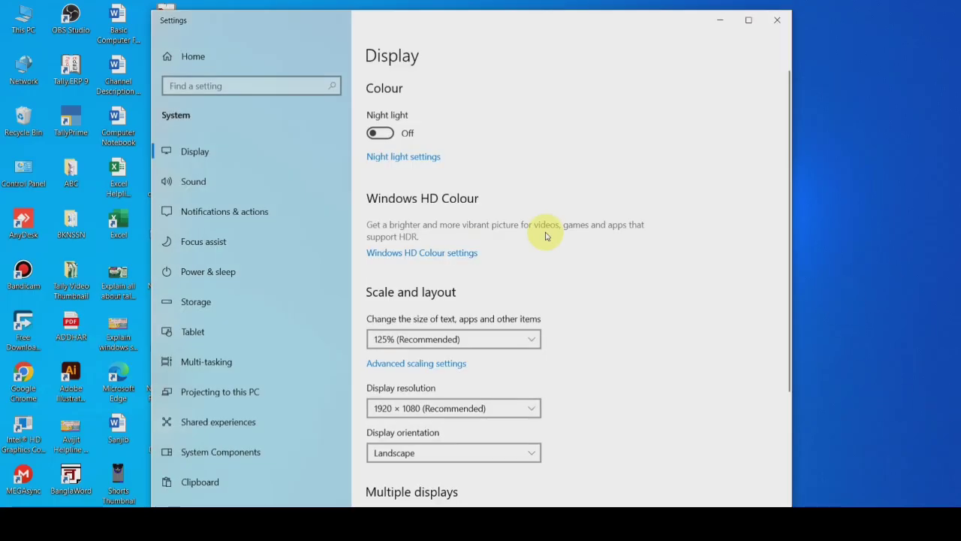
mouse_move(459, 28)
left_mouse_down()
mouse_move(456, 17)
mouse_move(459, 25)
left_mouse_up()
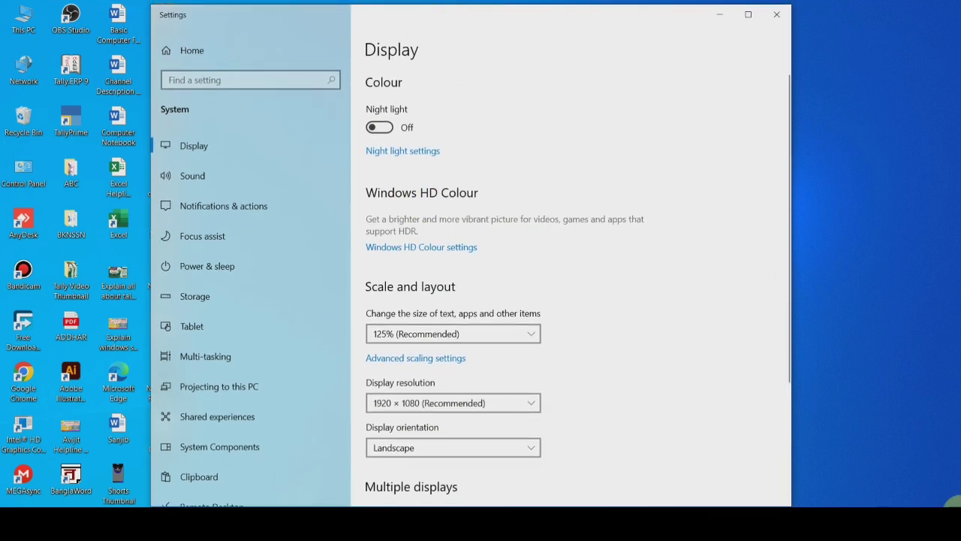
Examine the available display resolutions and the advanced display information, and return to the Display page.
scroll(571, 225, "down", 3)
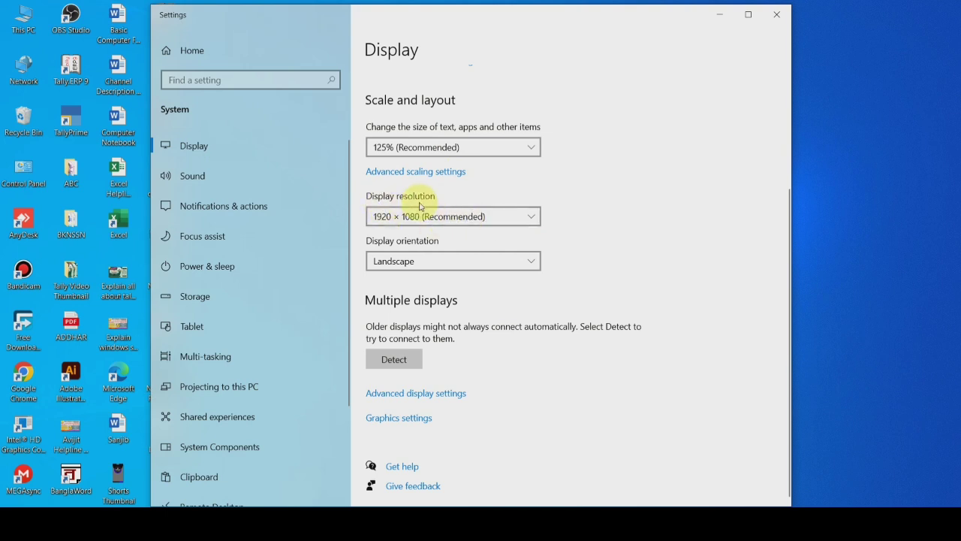
left_click(426, 222)
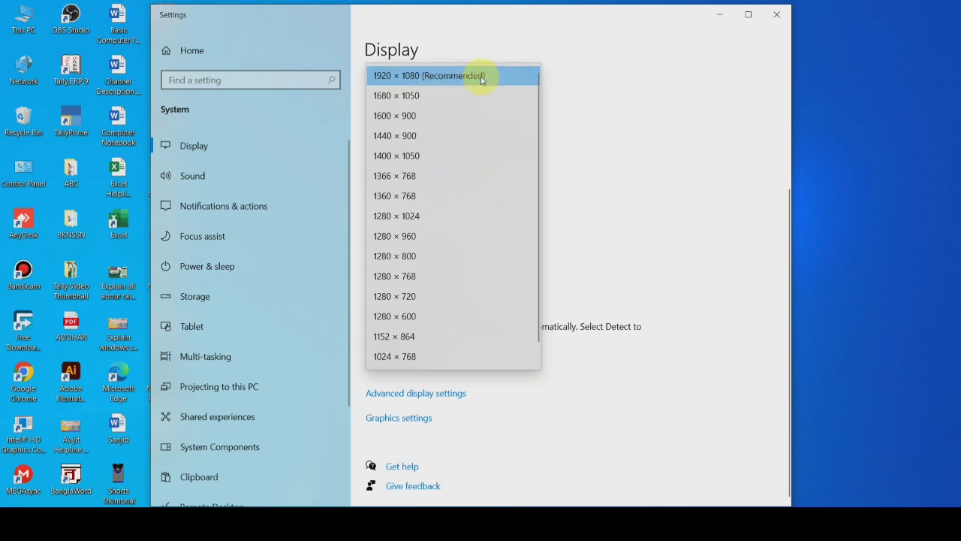
key("Escape")
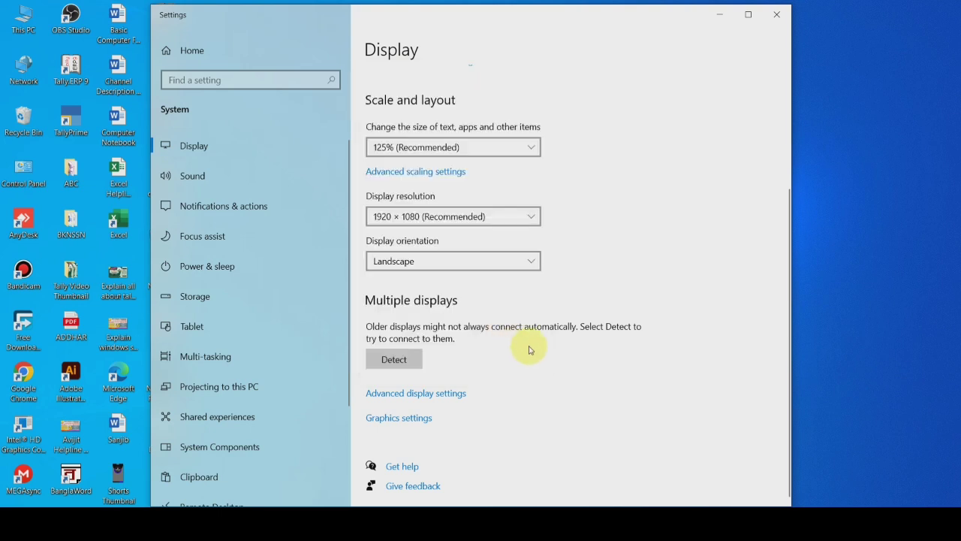
left_click(433, 394)
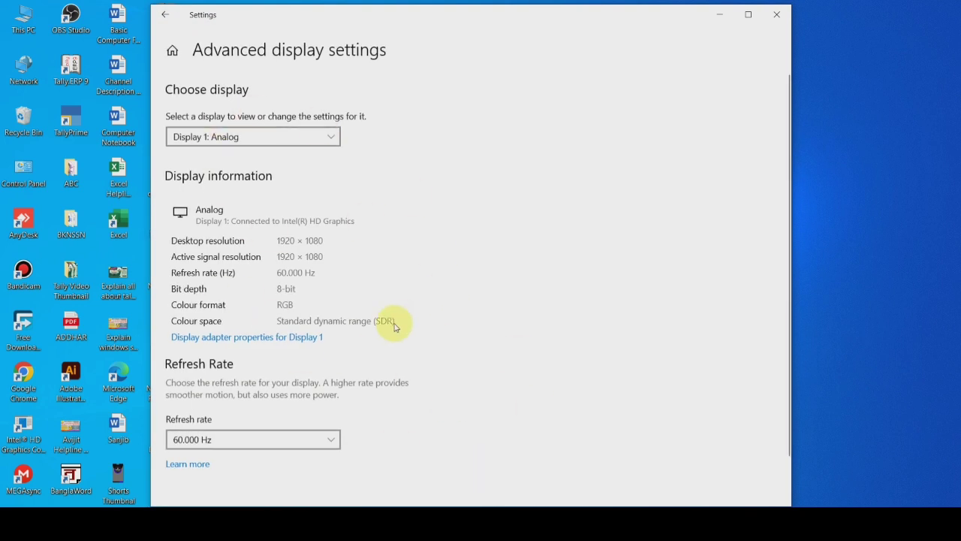
scroll(375, 319, "down", 1)
scroll(358, 315, "up", 1)
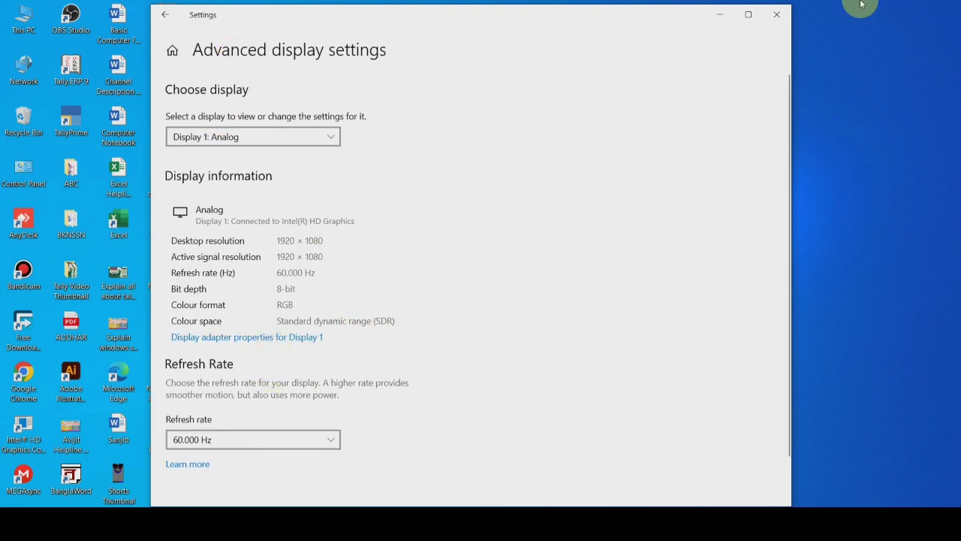
left_click(167, 16)
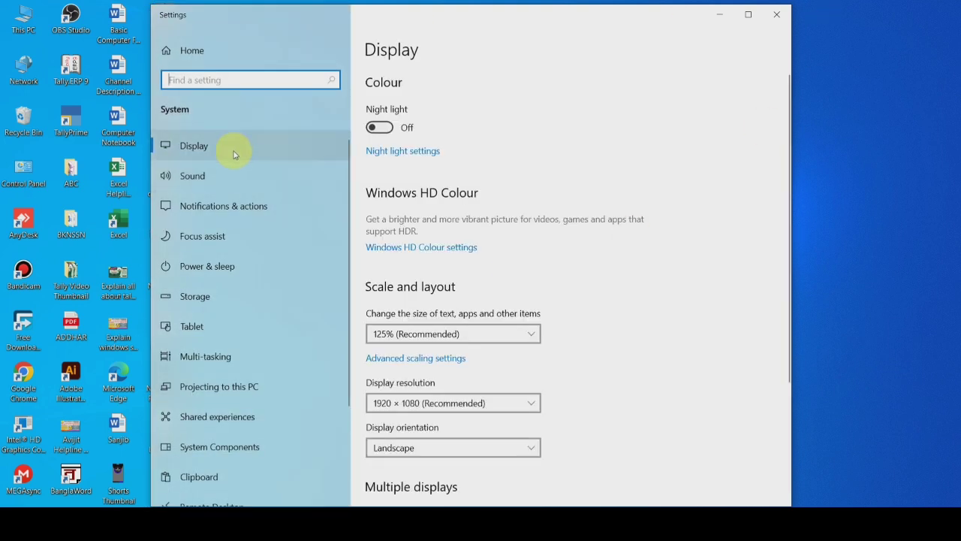
Review the output, input and advanced options in the Sound settings.
left_click(193, 176)
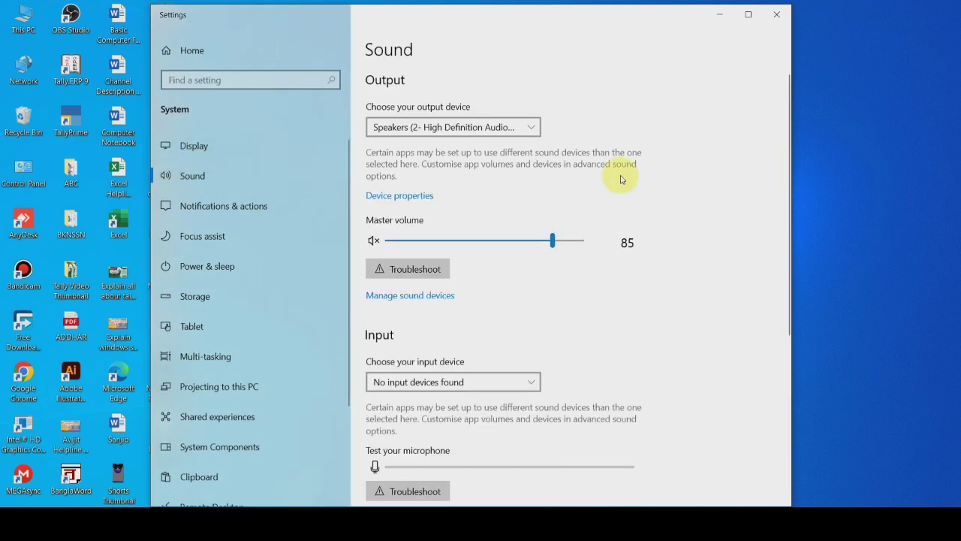
scroll(579, 260, "down", 5)
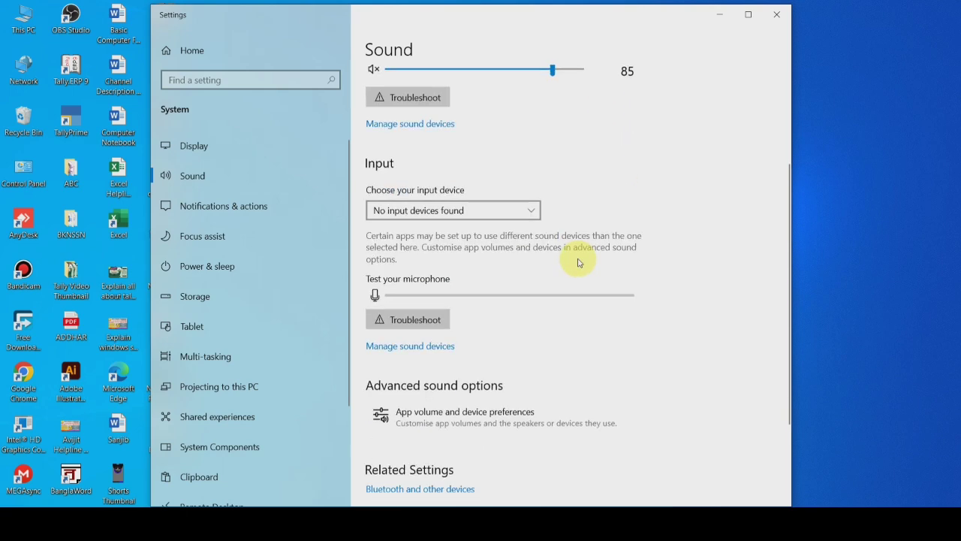
scroll(579, 261, "up", 5)
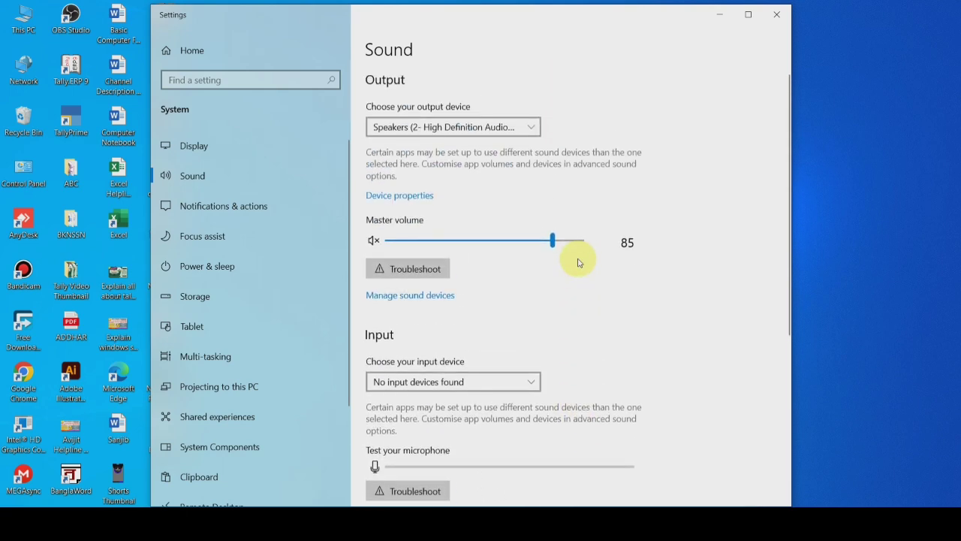
scroll(521, 264, "down", 5)
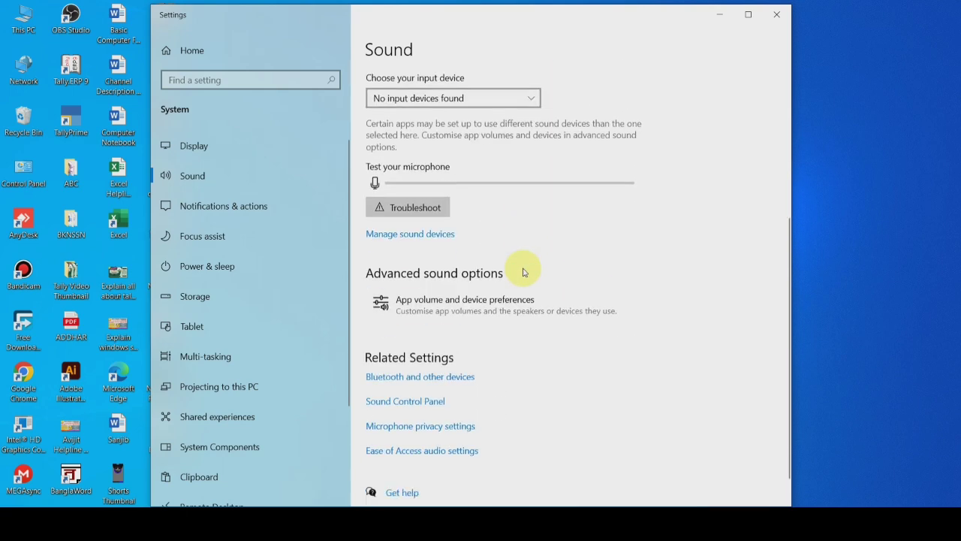
scroll(521, 268, "up", 5)
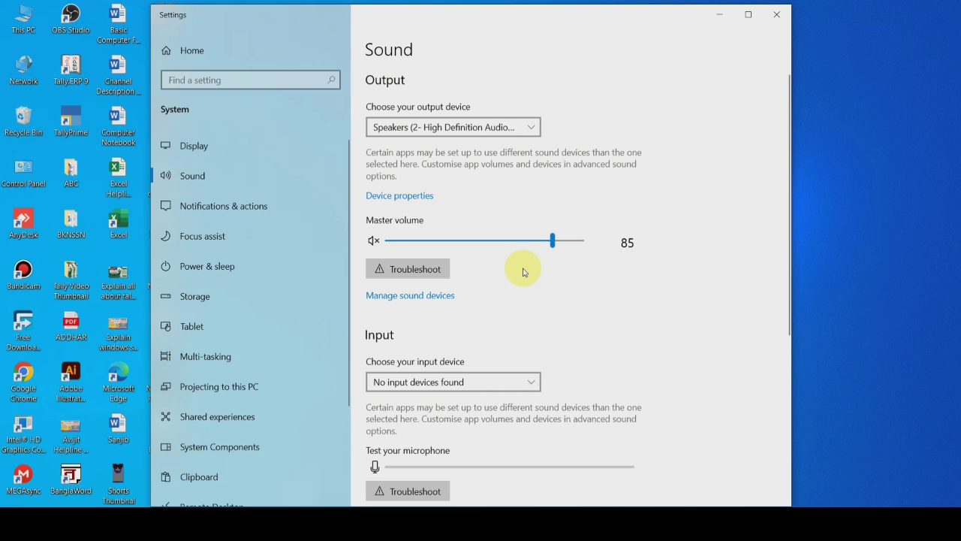
Review the Notifications & actions settings, including the notification checkboxes and the list of apps allowed to notify.
left_click(218, 207)
scroll(586, 255, "down", 5)
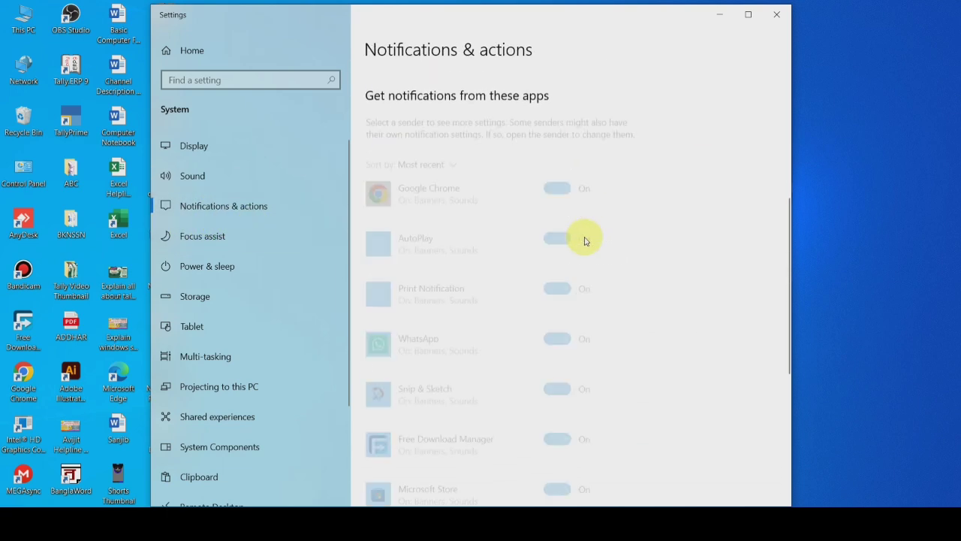
scroll(582, 237, "up", 5)
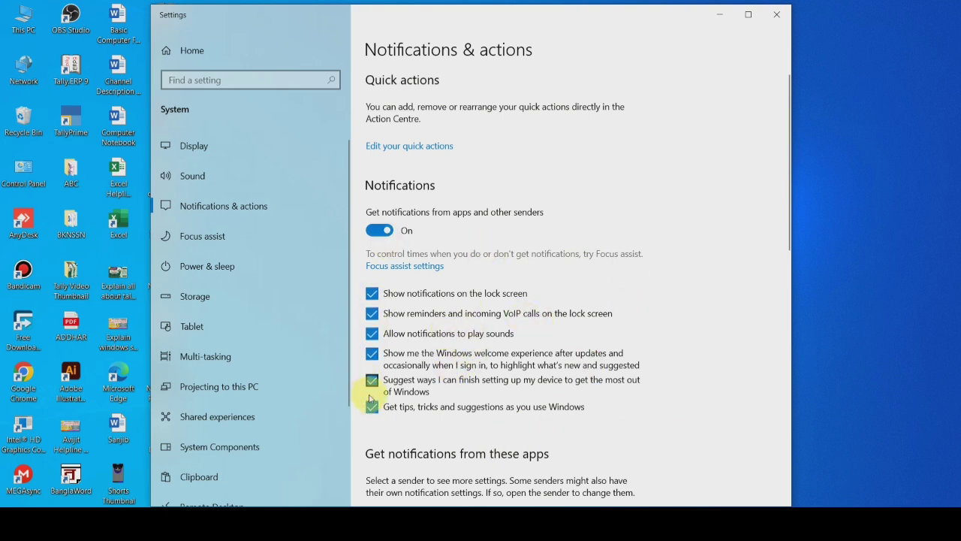
scroll(392, 319, "down", 5)
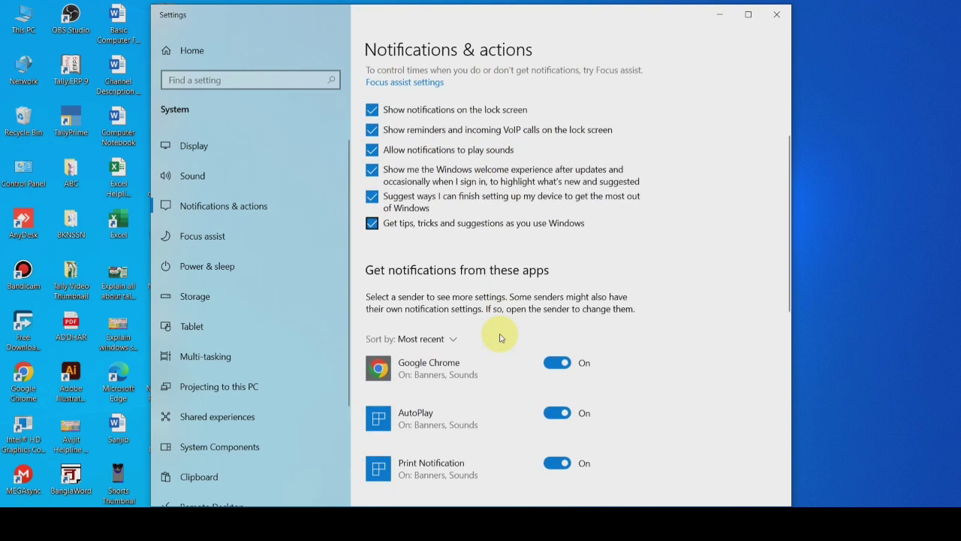
scroll(426, 217, "down", 3)
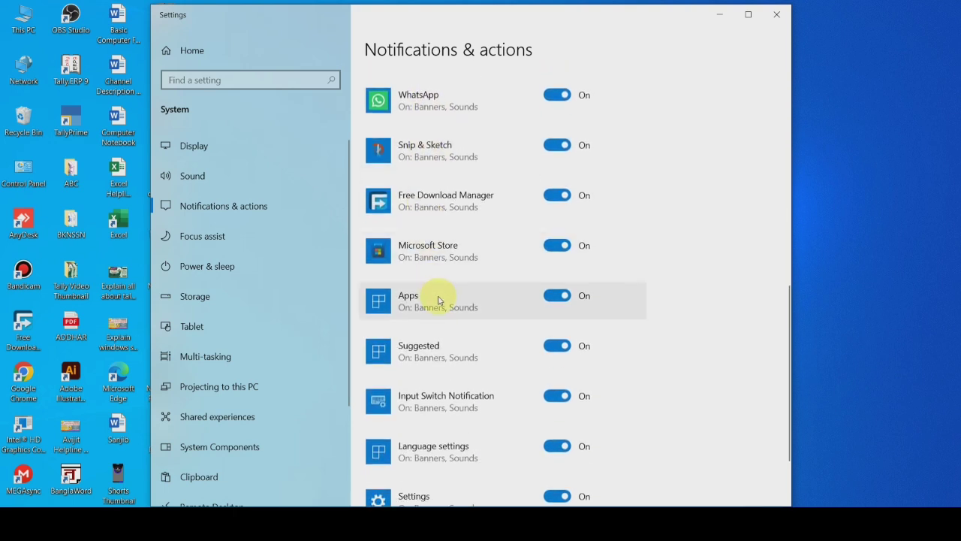
scroll(439, 297, "down", 2)
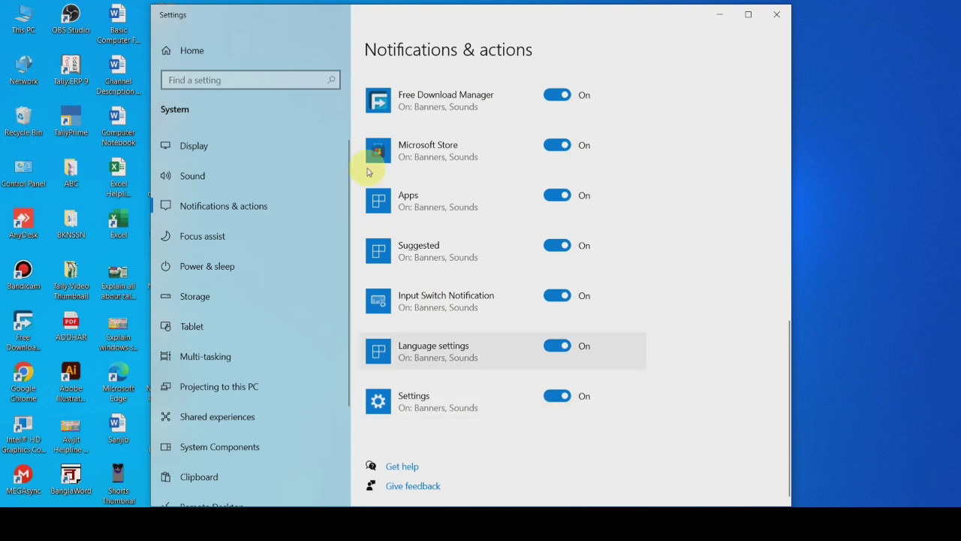
scroll(489, 340, "up", 2)
scroll(489, 341, "up", 3)
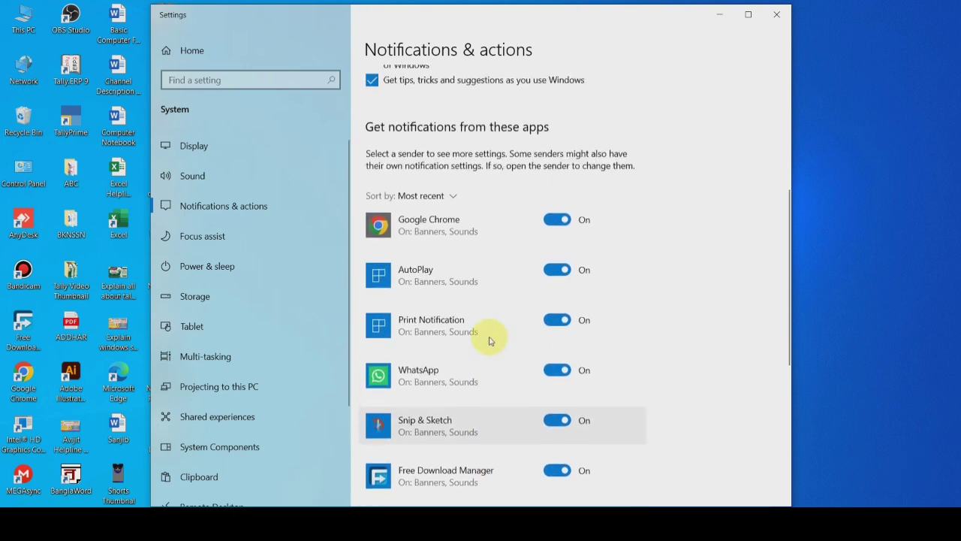
scroll(223, 273, "down", 2)
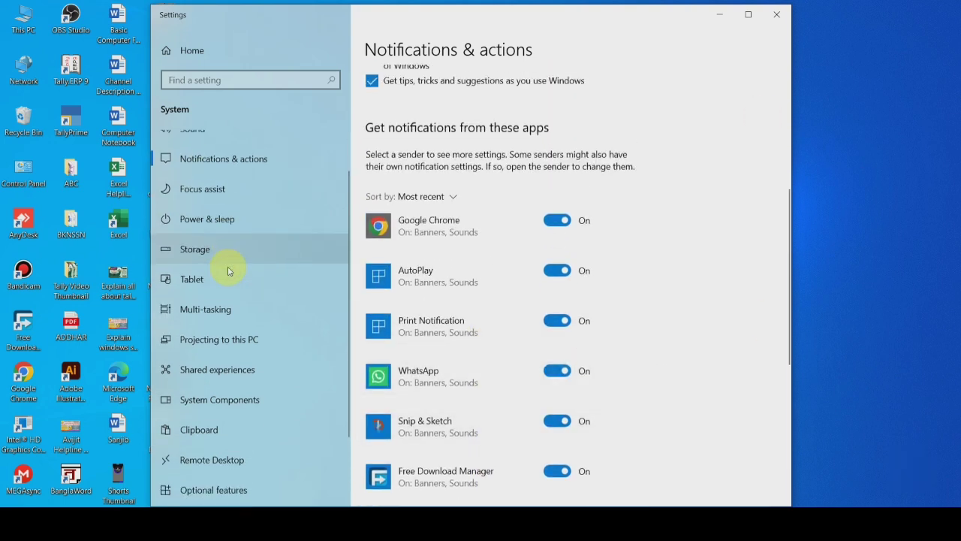
scroll(214, 202, "up", 2)
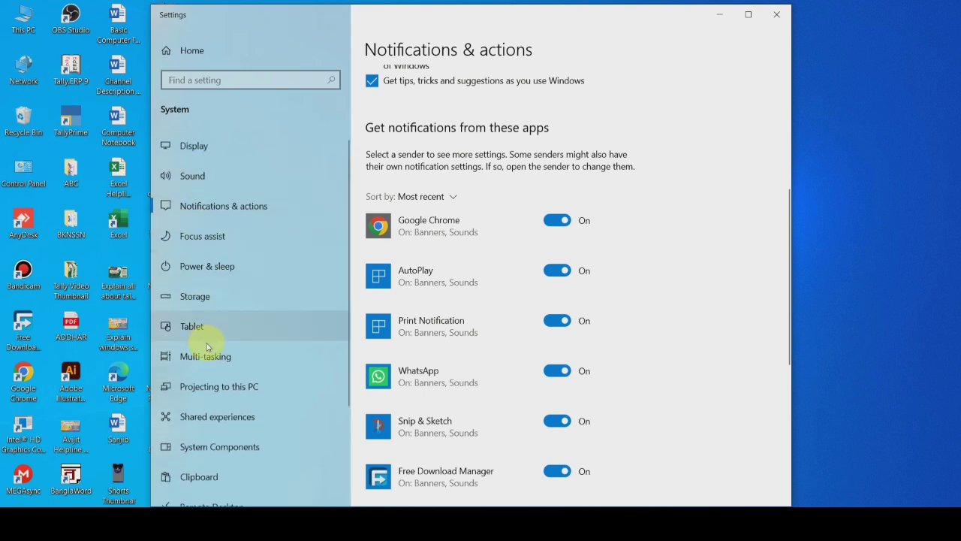
Look over the Display page and the System categories again, and close Settings.
scroll(203, 333, "down", 3)
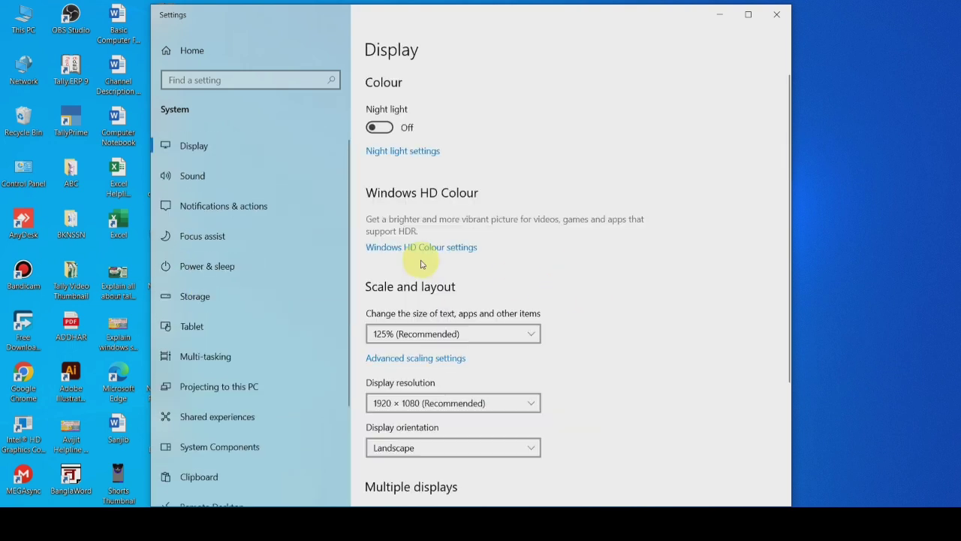
scroll(418, 257, "down", 5)
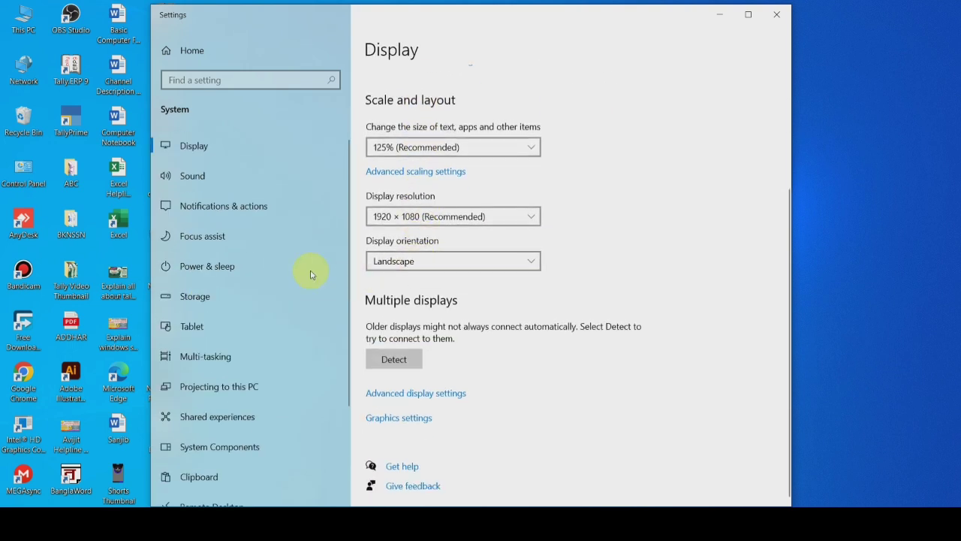
scroll(247, 282, "down", 3)
scroll(232, 312, "up", 3)
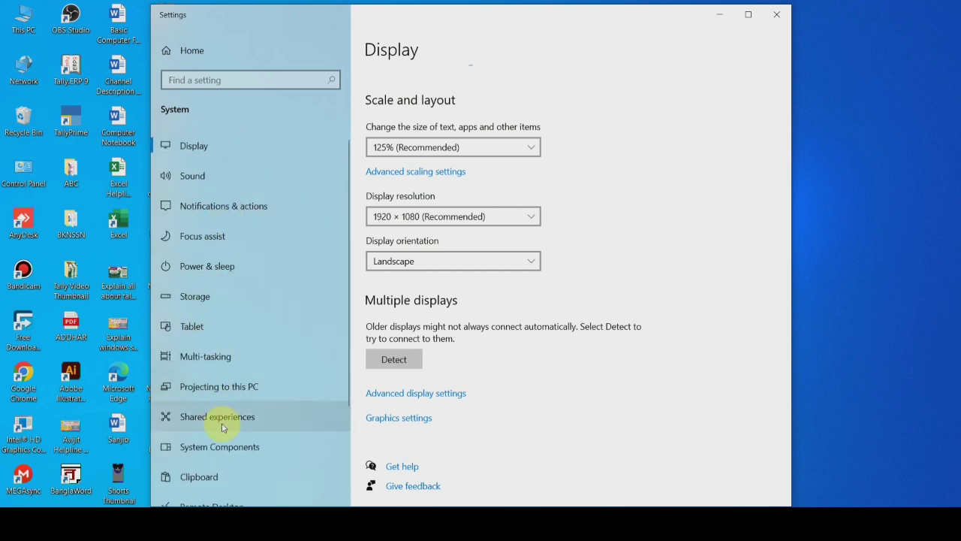
left_click(776, 16)
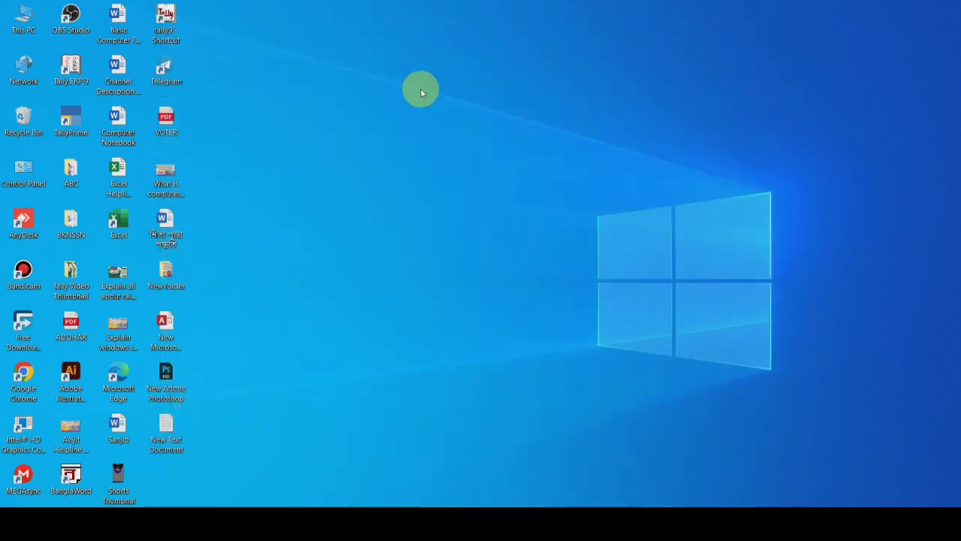
Open the desktop's personalisation settings, try the night-sky tent picture and set the beach rocks picture as the background.
right_click(407, 102)
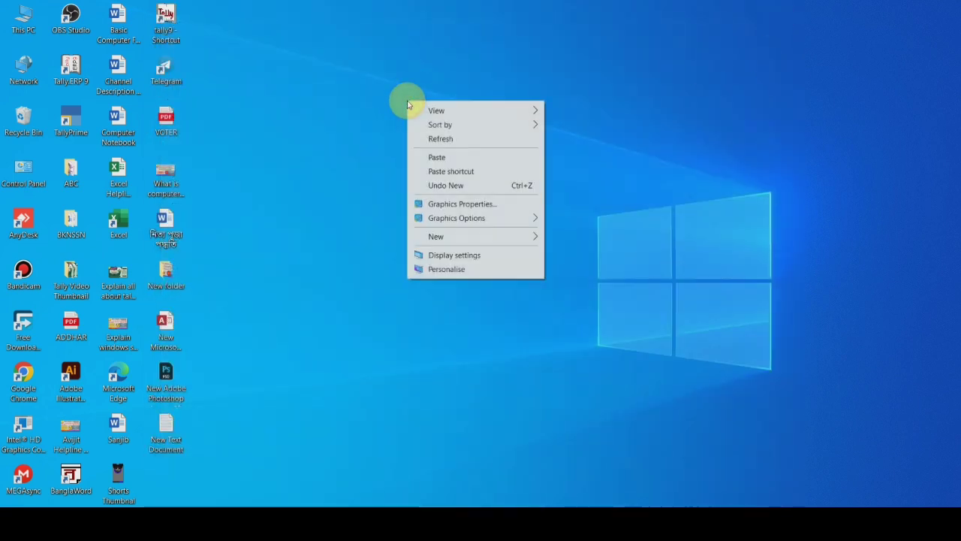
left_click(456, 271)
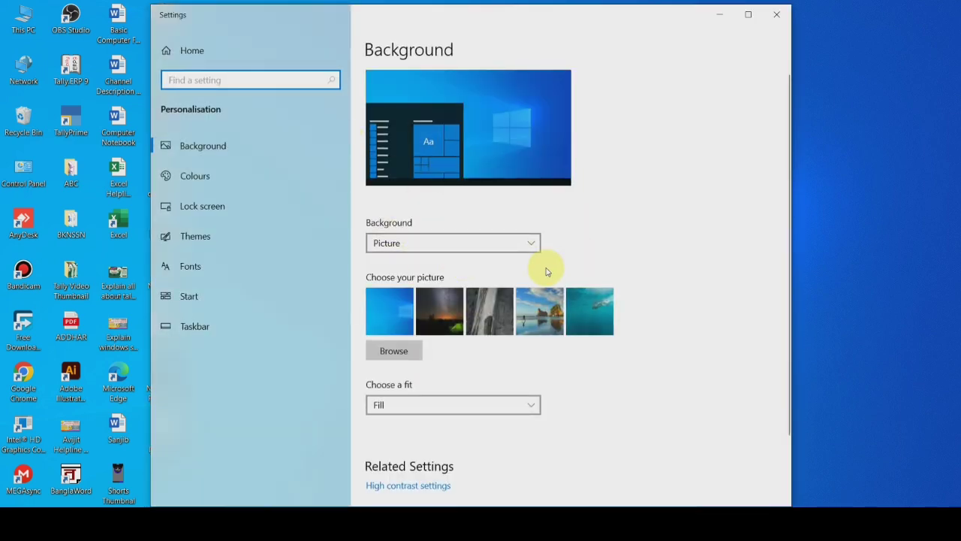
left_click(181, 153)
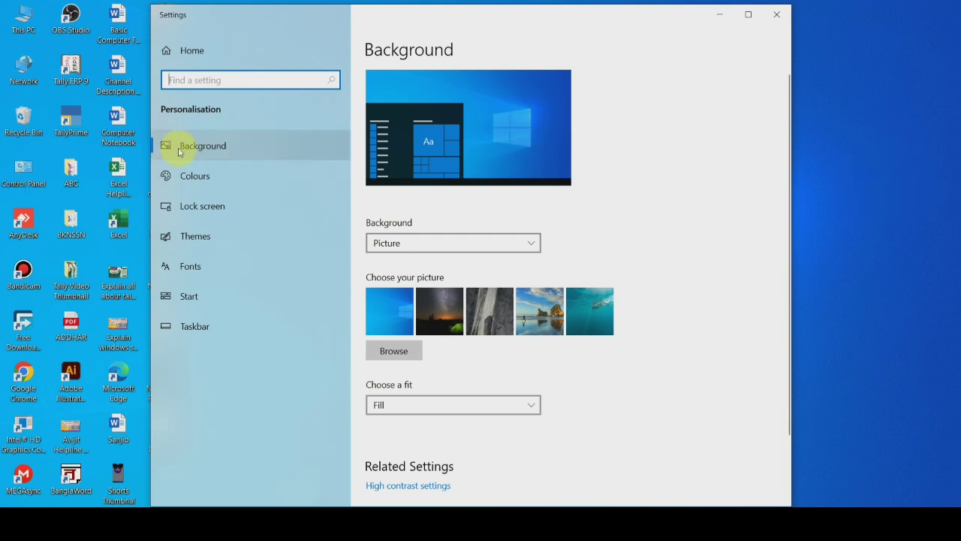
left_click(449, 308)
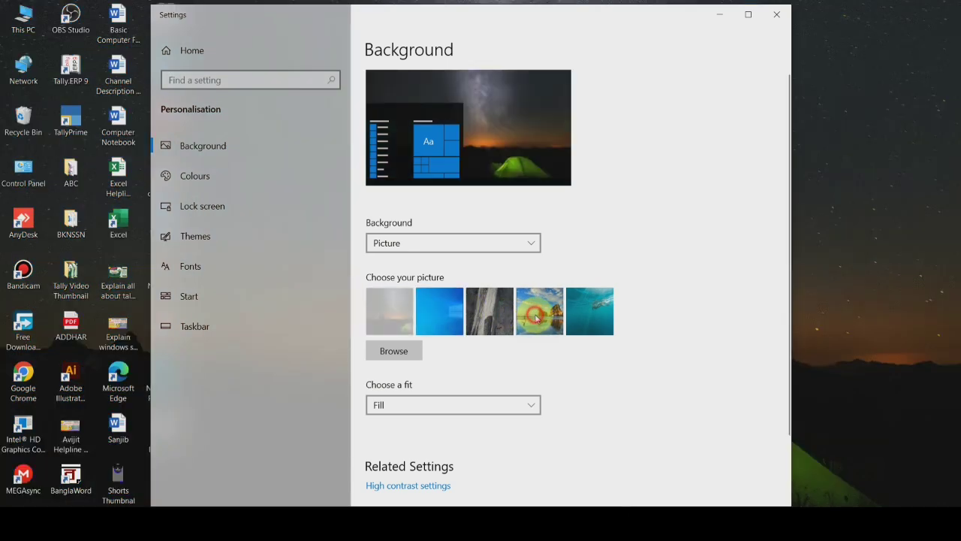
left_click(535, 319)
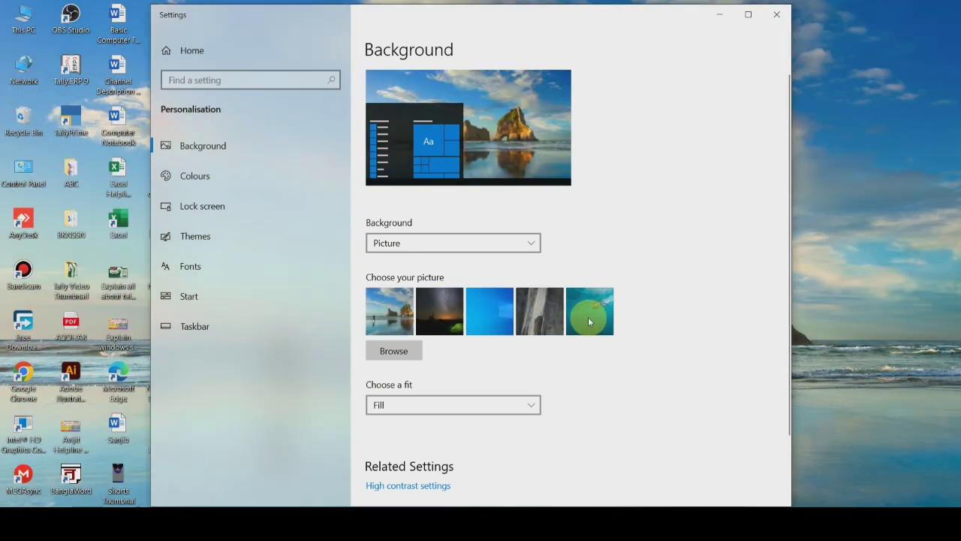
Check the available background types without changing Picture, try the Fit, Stretch and Centre picture fits, and set the fit to Fit.
left_click(531, 238)
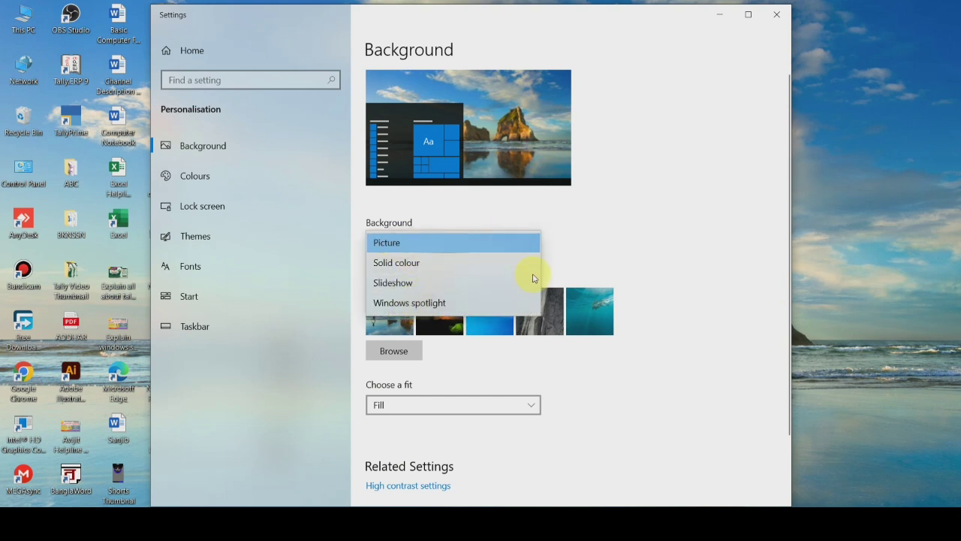
left_click(623, 250)
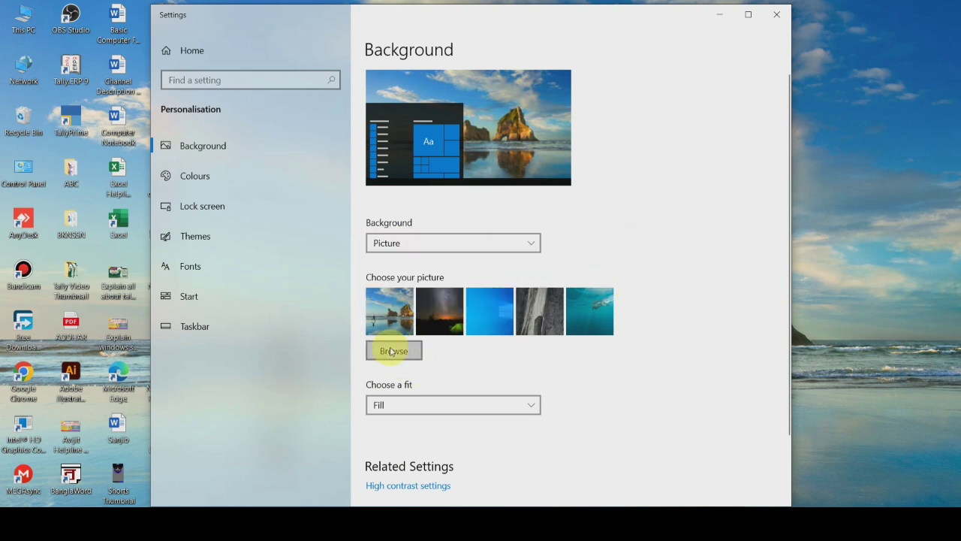
scroll(461, 418, "down", 1)
left_click(444, 332)
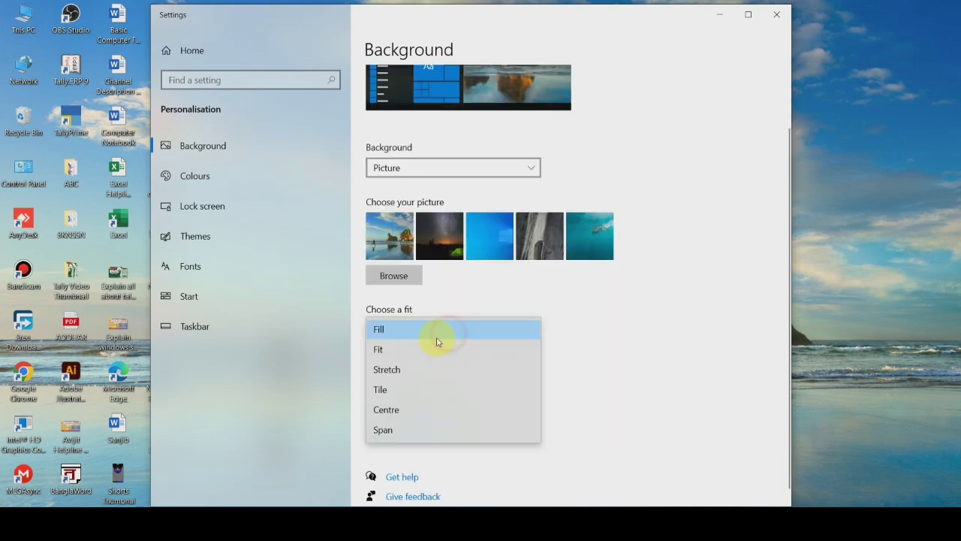
left_click(401, 352)
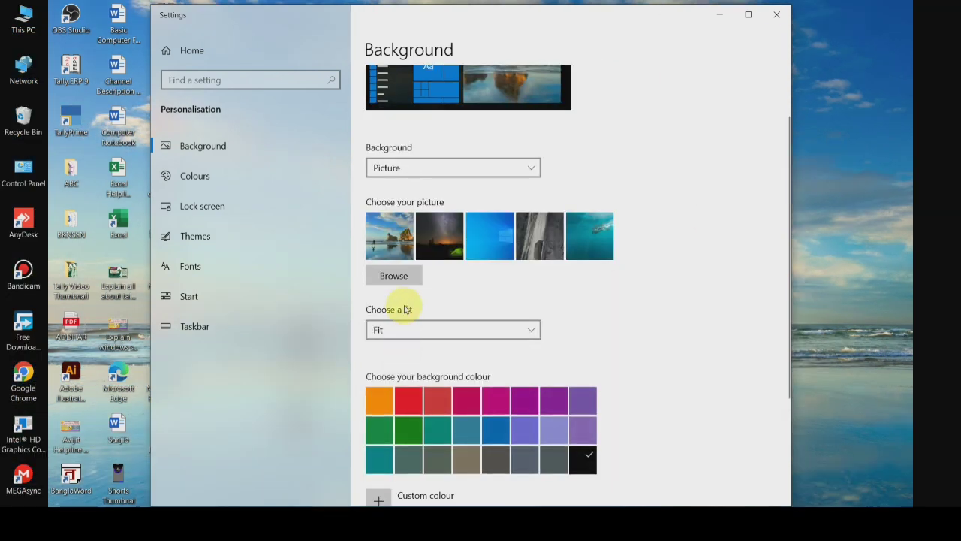
left_click(417, 328)
left_click(409, 351)
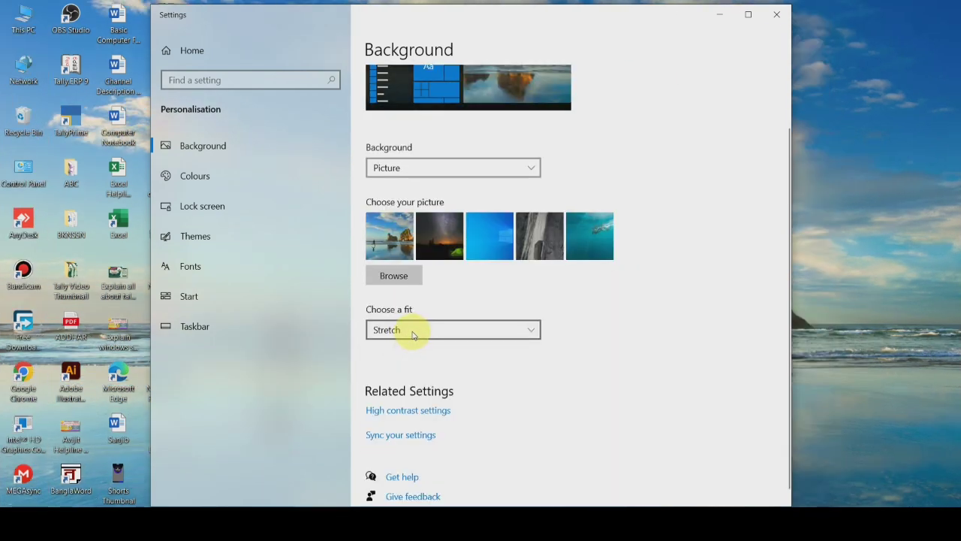
left_click(413, 328)
left_click(401, 369)
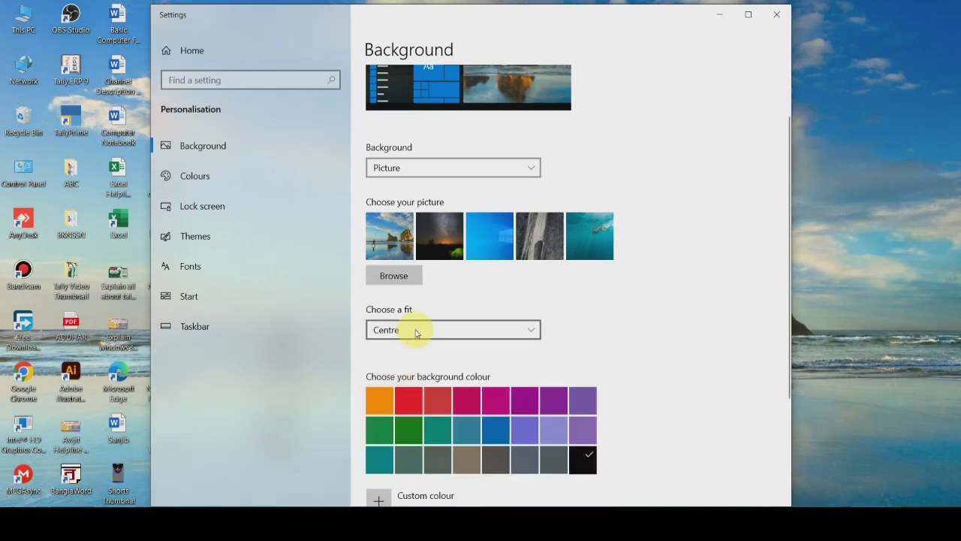
left_click(409, 331)
left_click(393, 269)
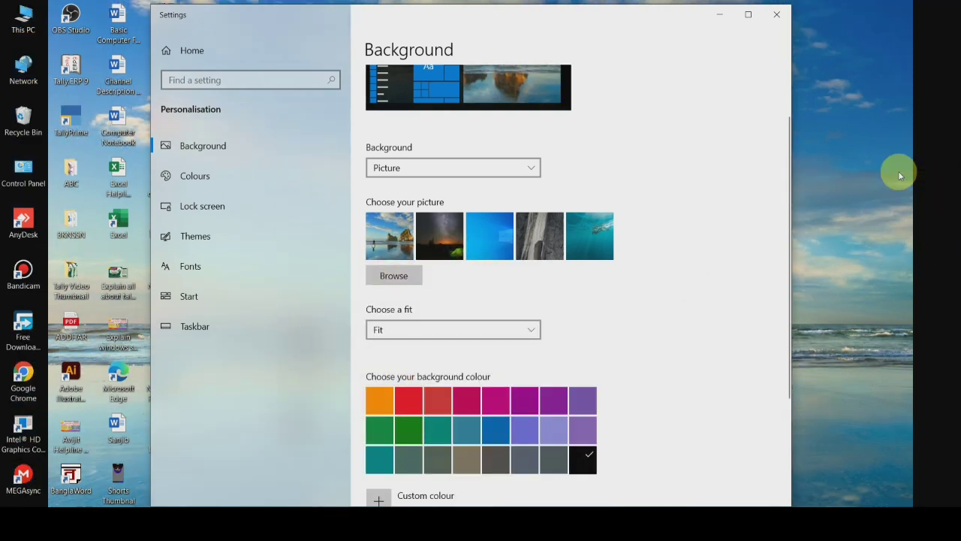
Set the picture fit to Fill and choose the blue Windows picture as the desktop background.
left_click(442, 329)
left_click(400, 310)
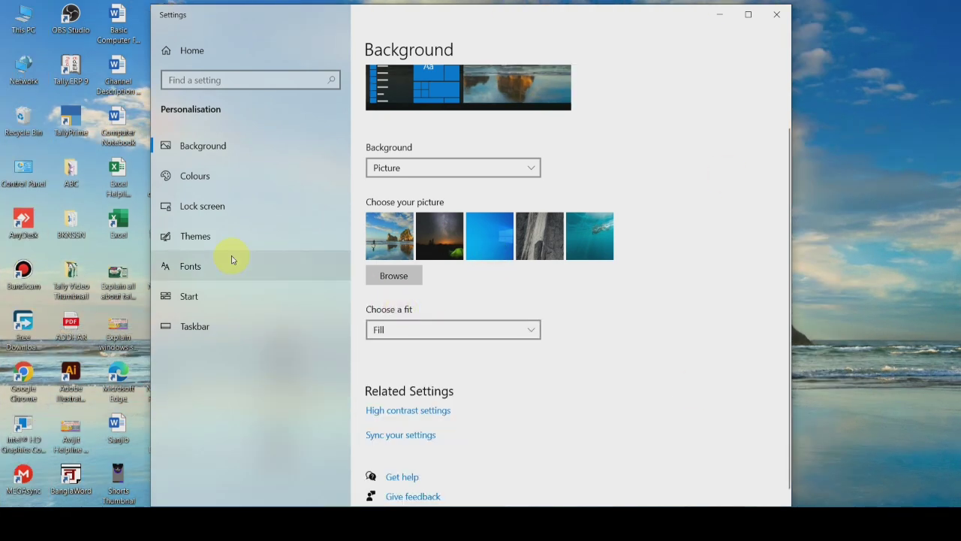
left_click(491, 246)
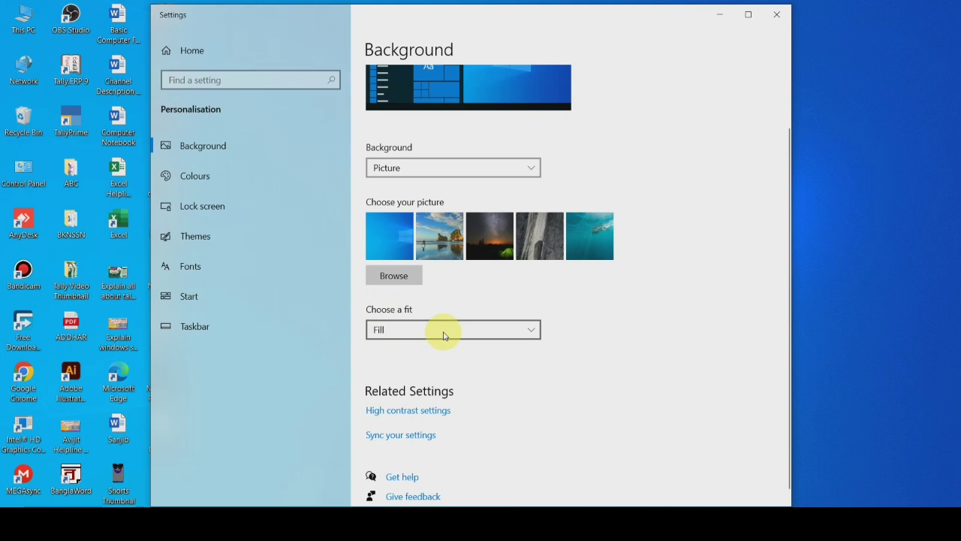
scroll(579, 342, "up", 1)
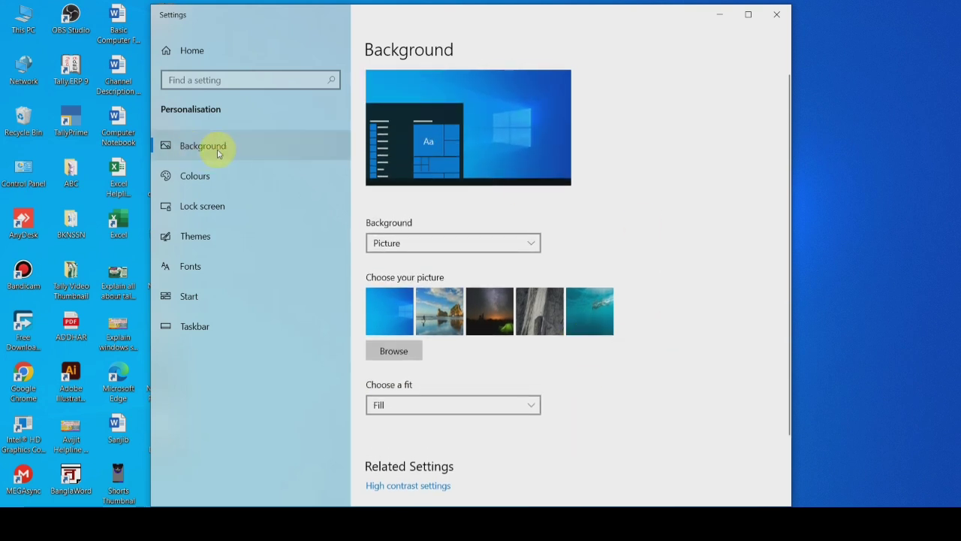
Review the Colours settings, including the Windows and app modes, transparency effects, accent colours and accent surfaces.
left_click(194, 178)
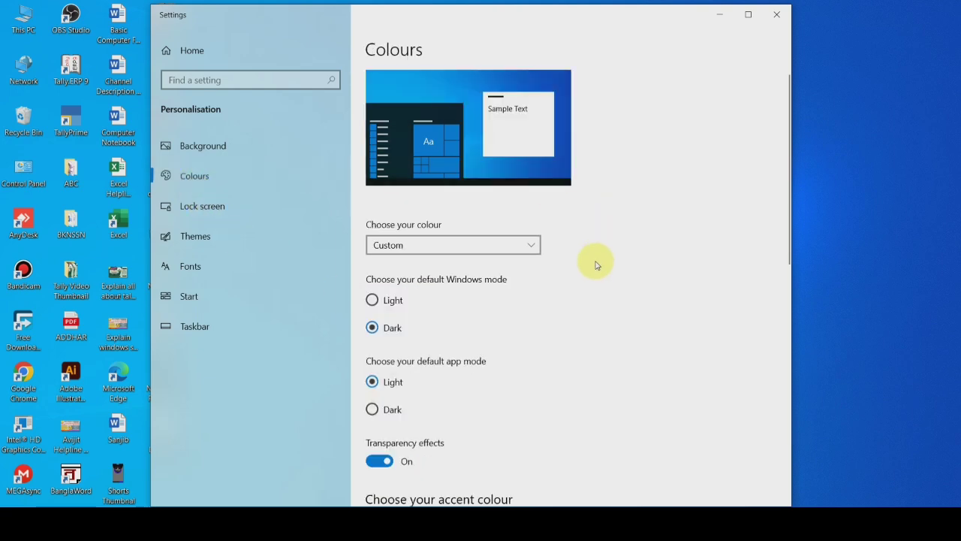
scroll(549, 256, "down", 6)
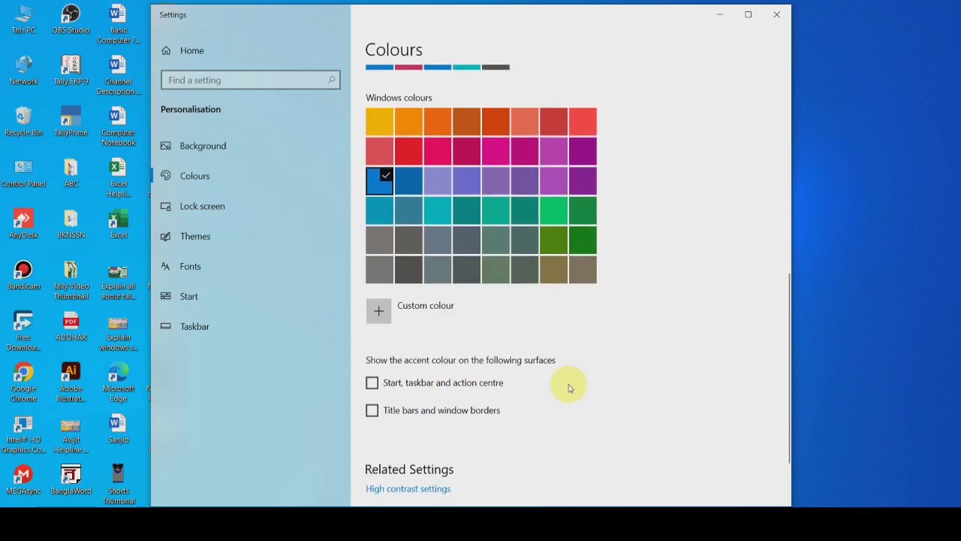
scroll(569, 388, "down", 1)
scroll(570, 373, "up", 4)
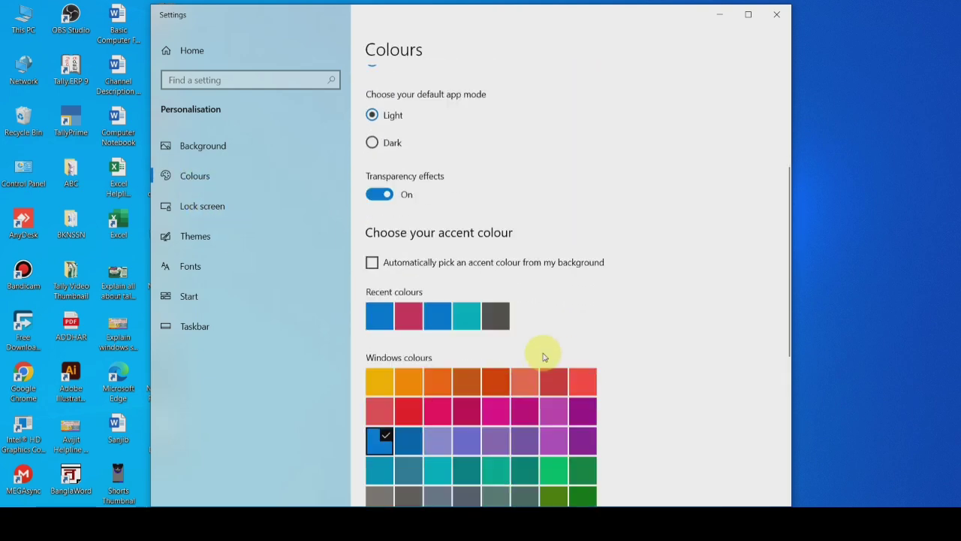
scroll(418, 322, "down", 1)
scroll(672, 310, "up", 1)
scroll(671, 310, "up", 4)
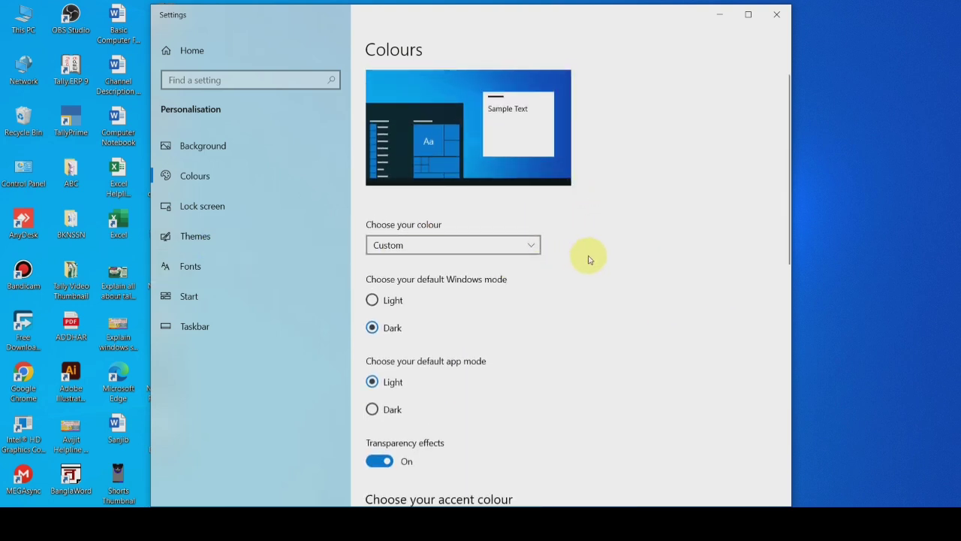
scroll(589, 259, "down", 2)
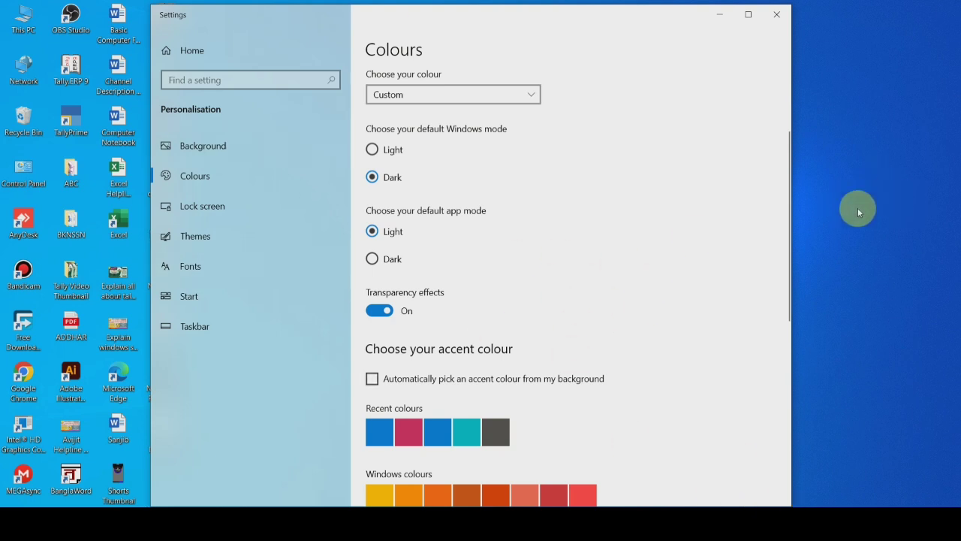
Try the Light default Windows mode, set it back to Dark and check the available colour choices while keeping Custom.
left_click(373, 150)
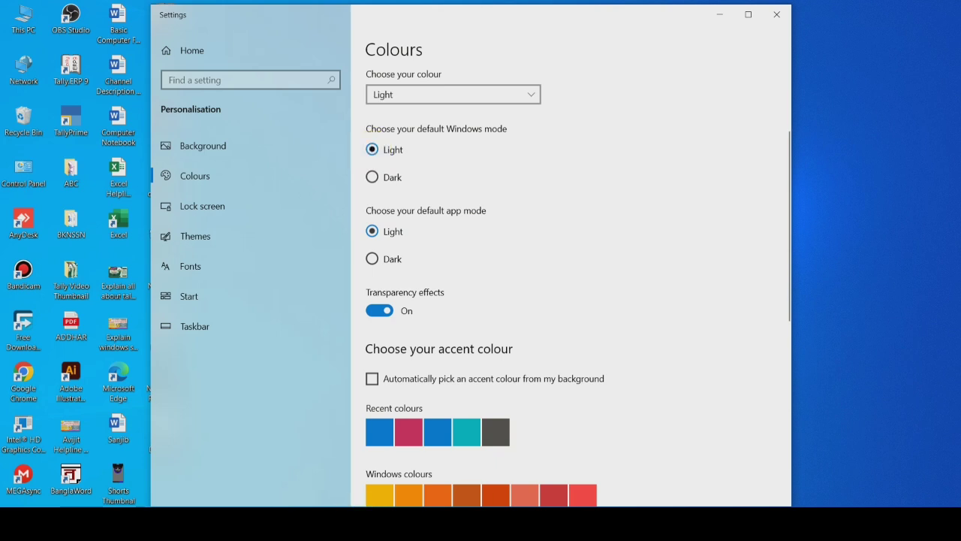
left_click(373, 178)
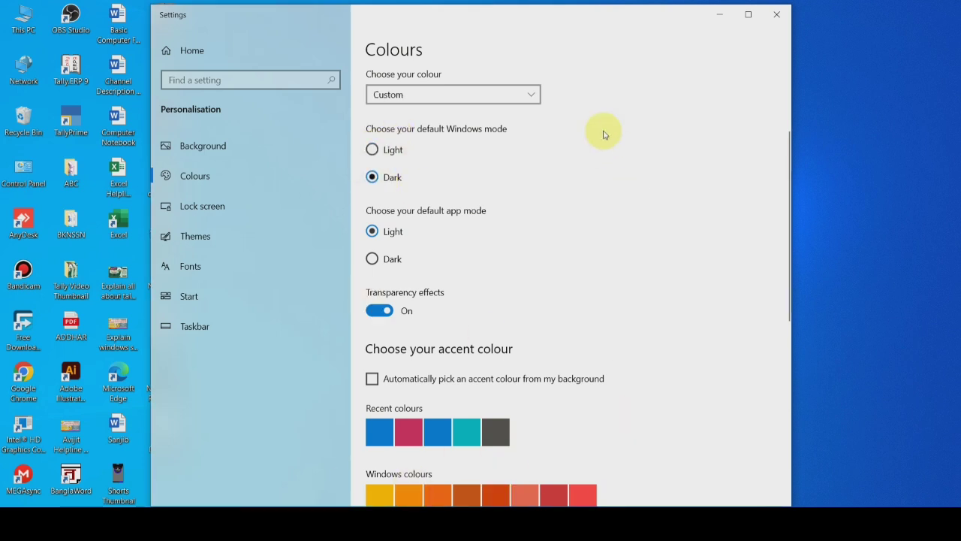
left_click(537, 96)
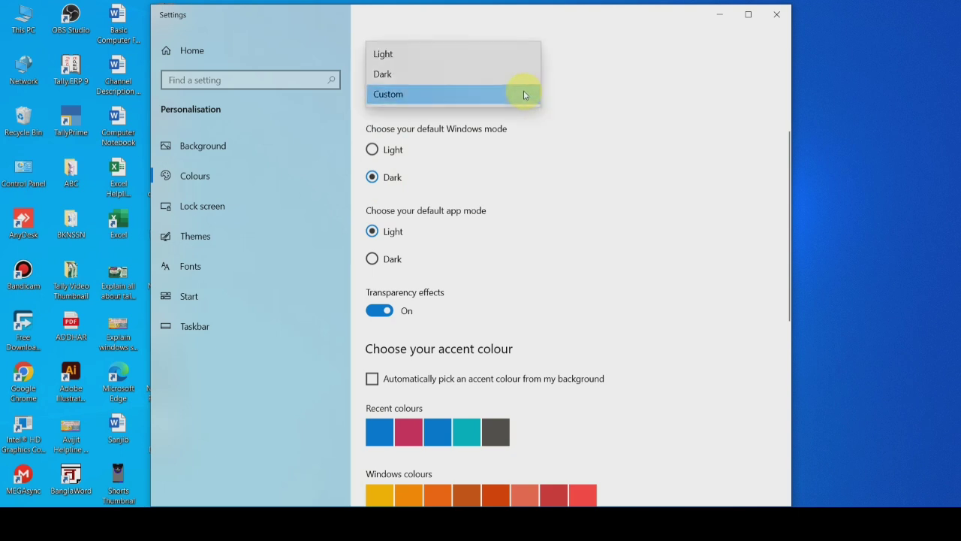
left_click(603, 192)
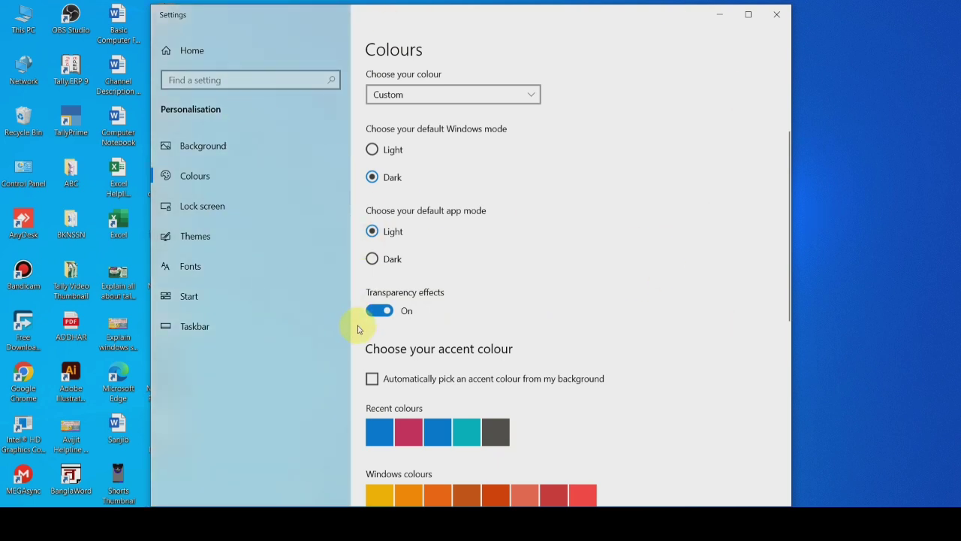
Look over the accent colour palette, the custom colour option and the surfaces that can show the accent colour.
scroll(576, 313, "down", 6)
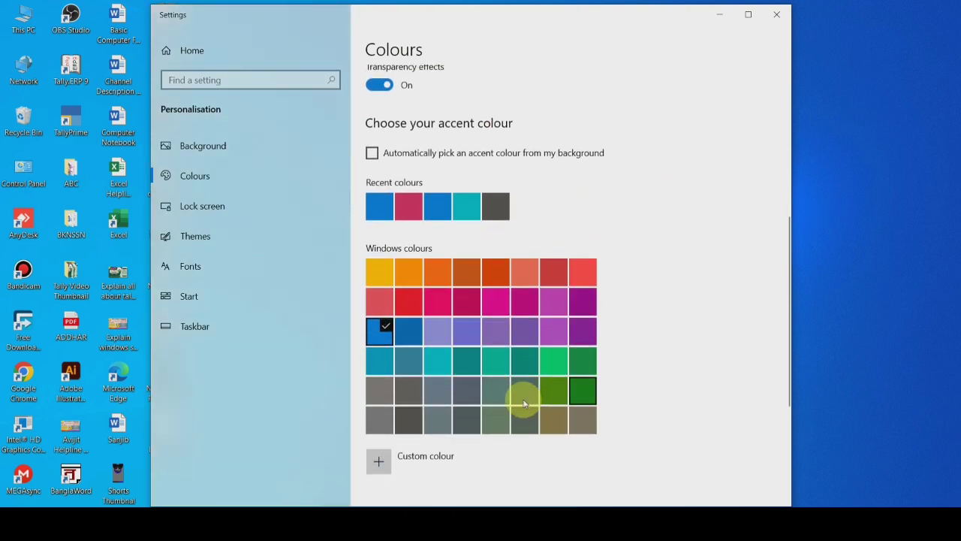
scroll(556, 394, "down", 3)
scroll(616, 375, "down", 3)
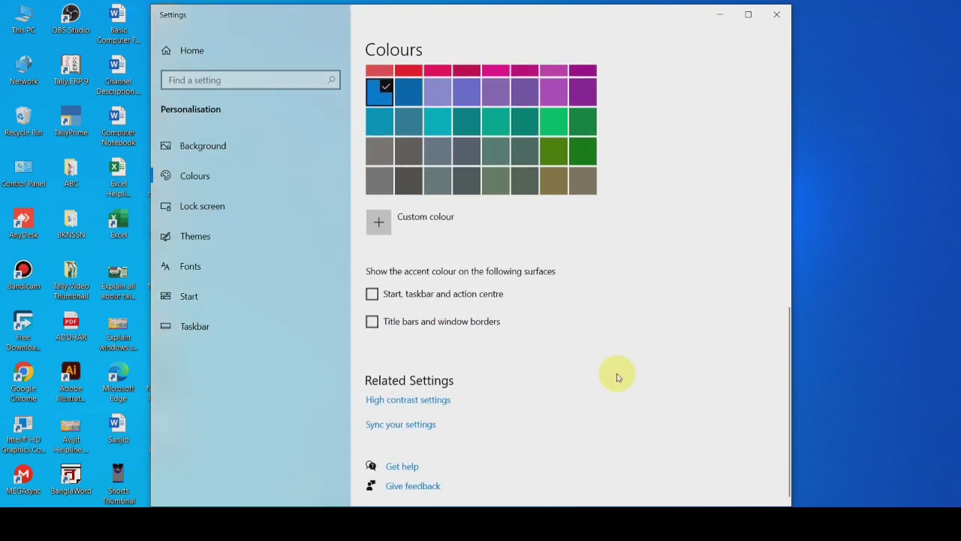
Review the Lock screen settings, checking the background types, the status apps and the screen timeout settings.
left_click(222, 210)
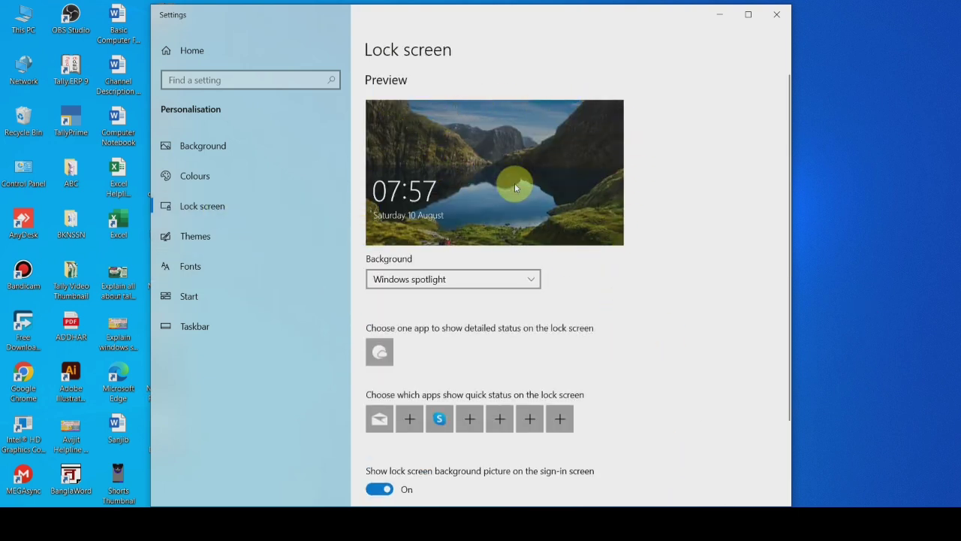
left_click(511, 279)
left_click(652, 310)
scroll(545, 365, "down", 3)
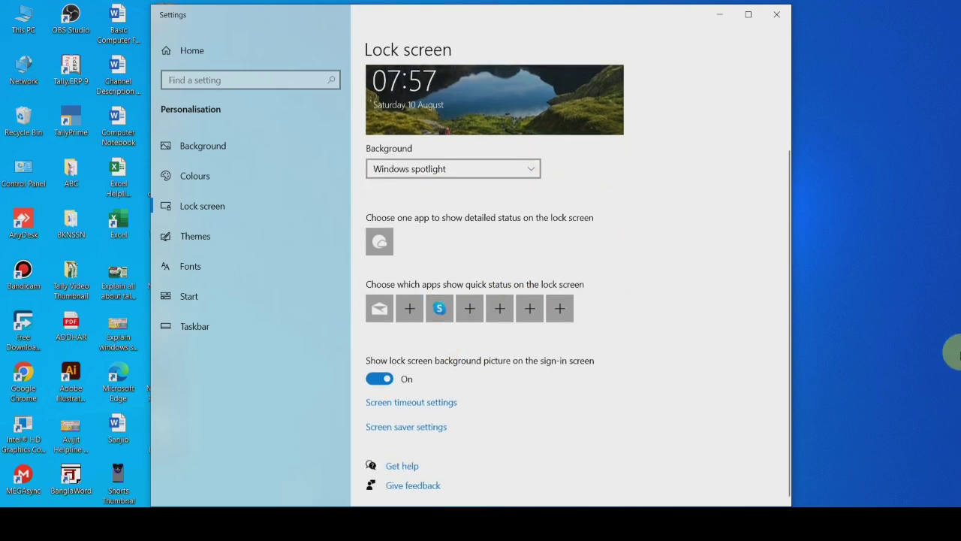
left_click(414, 405)
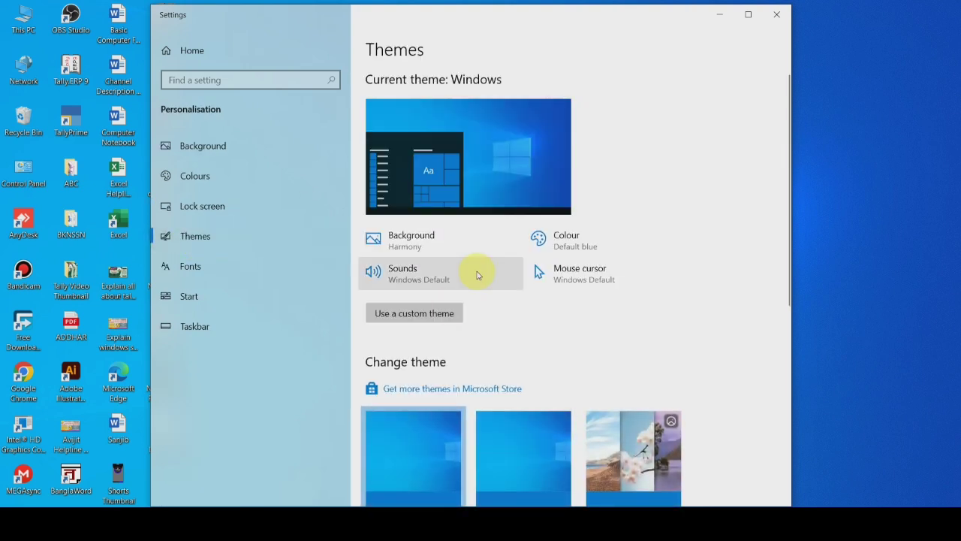
Look through the available themes, including Windows (light), and the related settings on the Themes page.
scroll(476, 272, "down", 3)
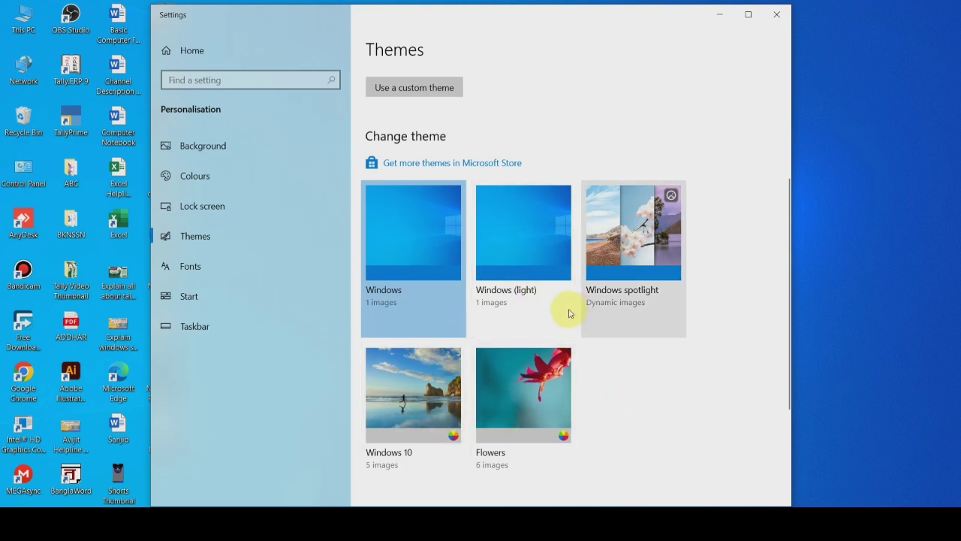
left_click(532, 264)
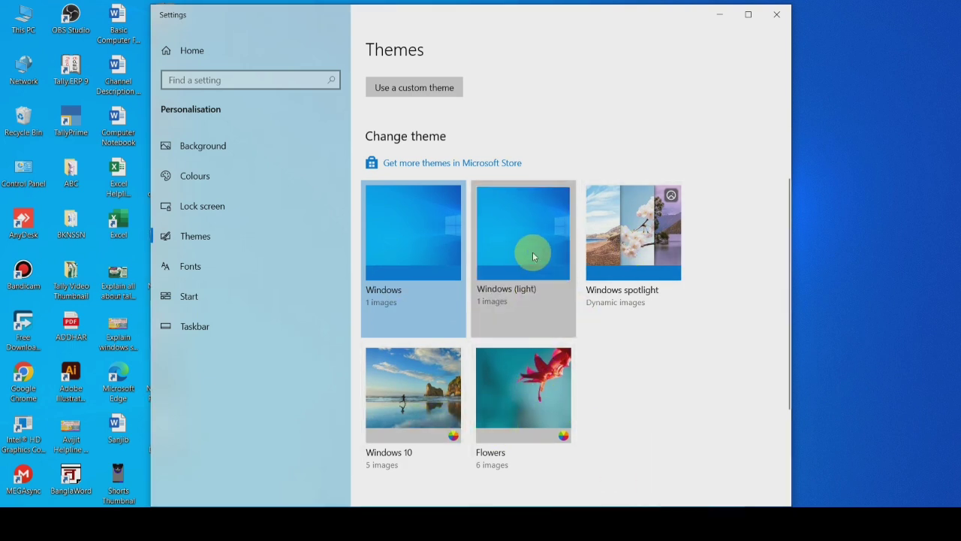
scroll(681, 283, "down", 5)
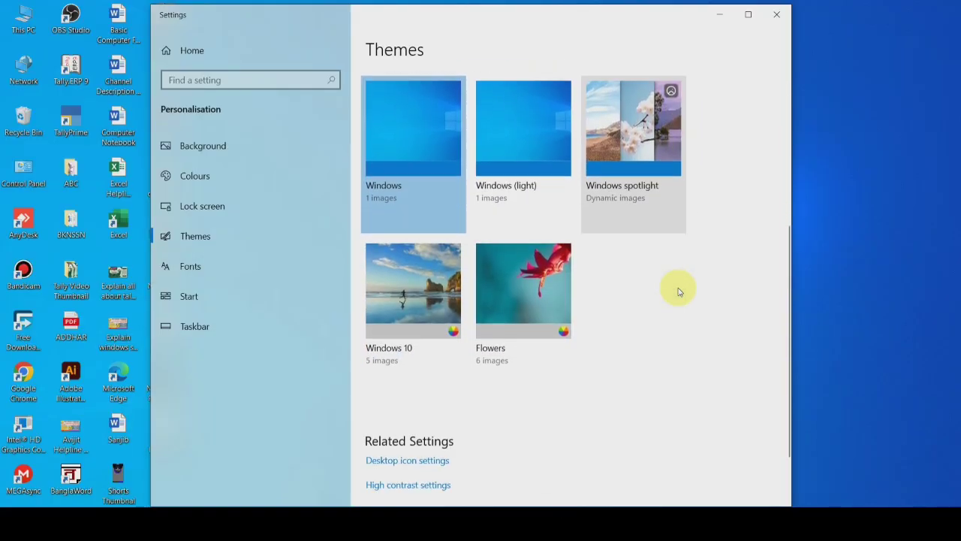
scroll(678, 291, "down", 2)
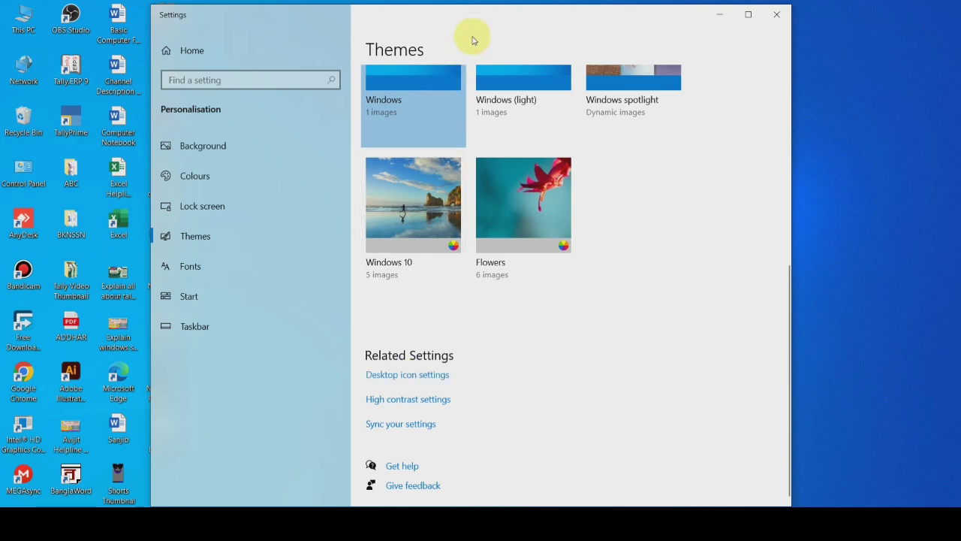
Use the desktop icon settings to hide the Computer icon, show it again and close the dialog.
left_click_drag(469, 24, 518, 22)
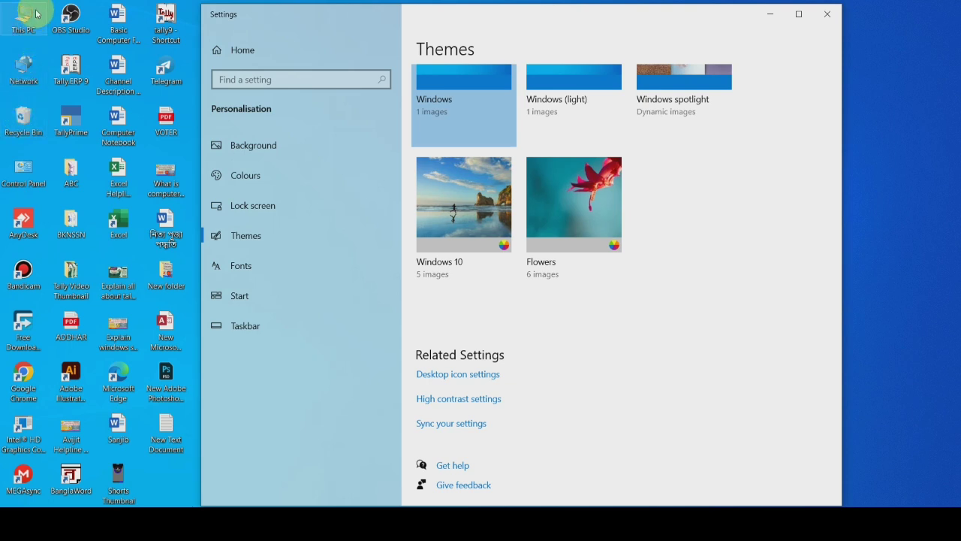
left_click(460, 380)
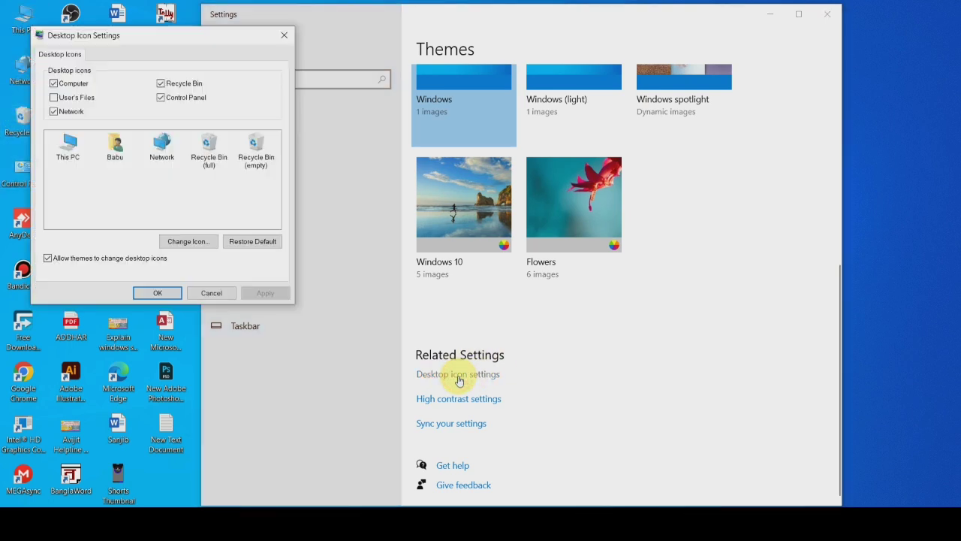
left_click_drag(184, 38, 501, 81)
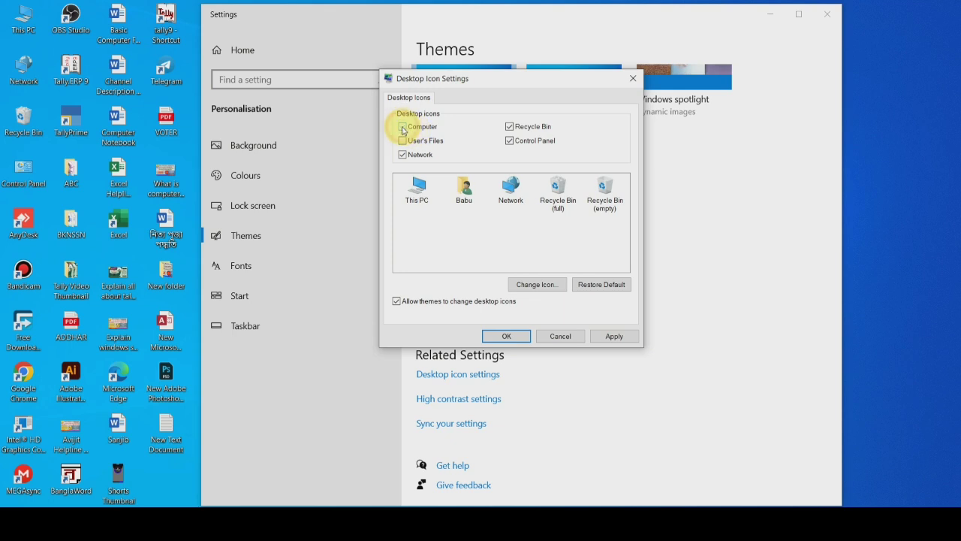
left_click(615, 337)
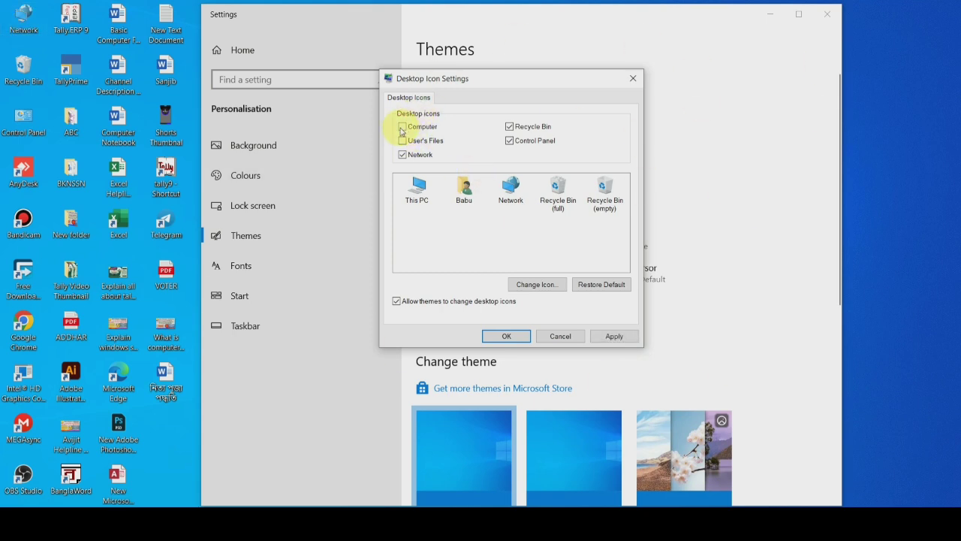
left_click(621, 336)
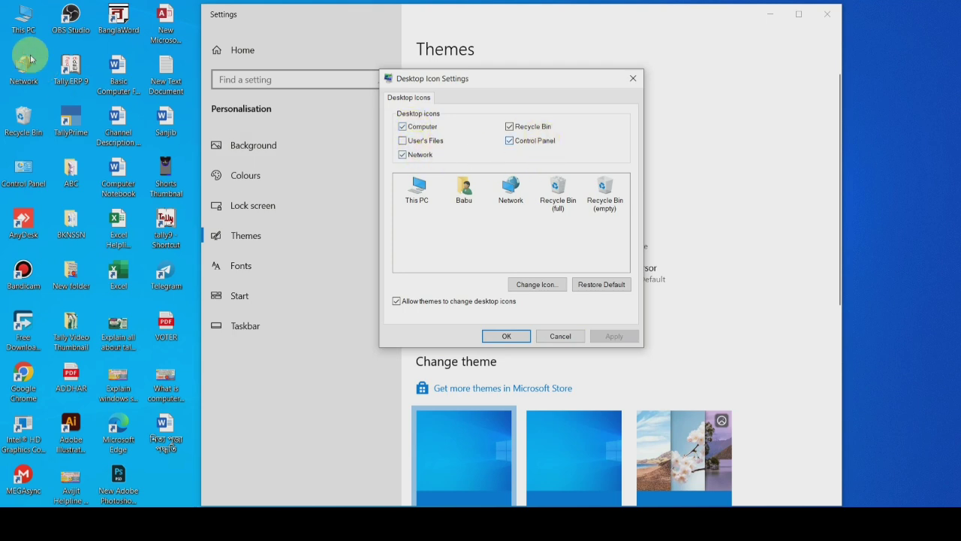
left_click(514, 339)
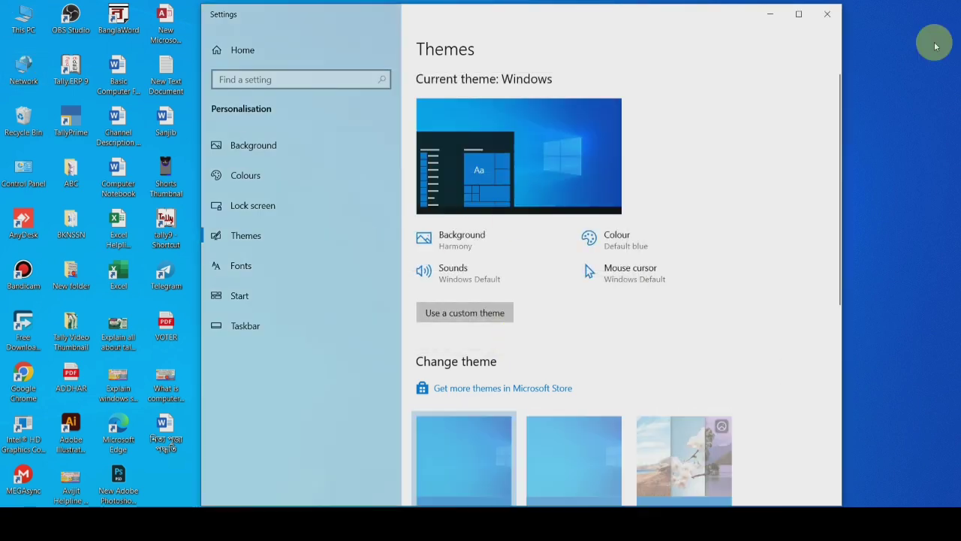
Open the Fonts settings and browse the list of available fonts.
left_click(242, 265)
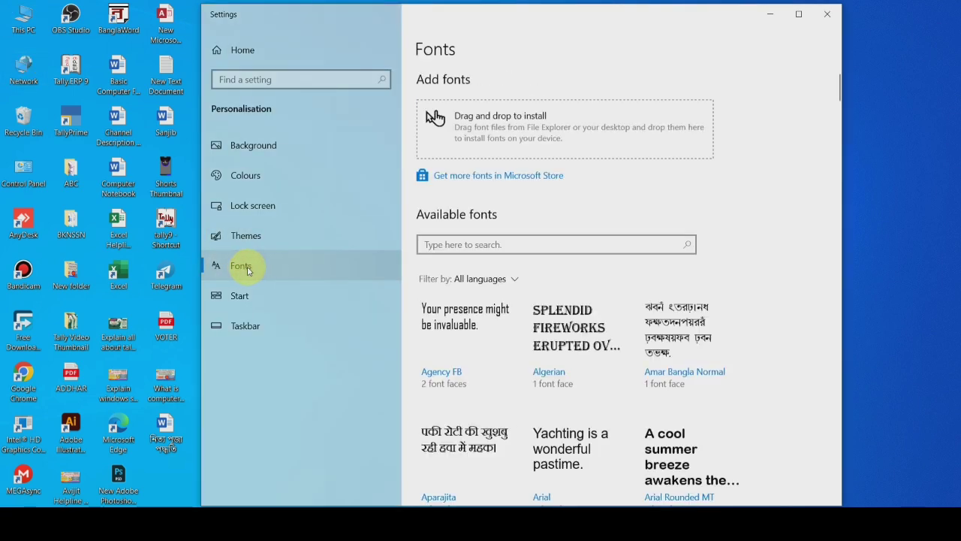
scroll(622, 278, "down", 5)
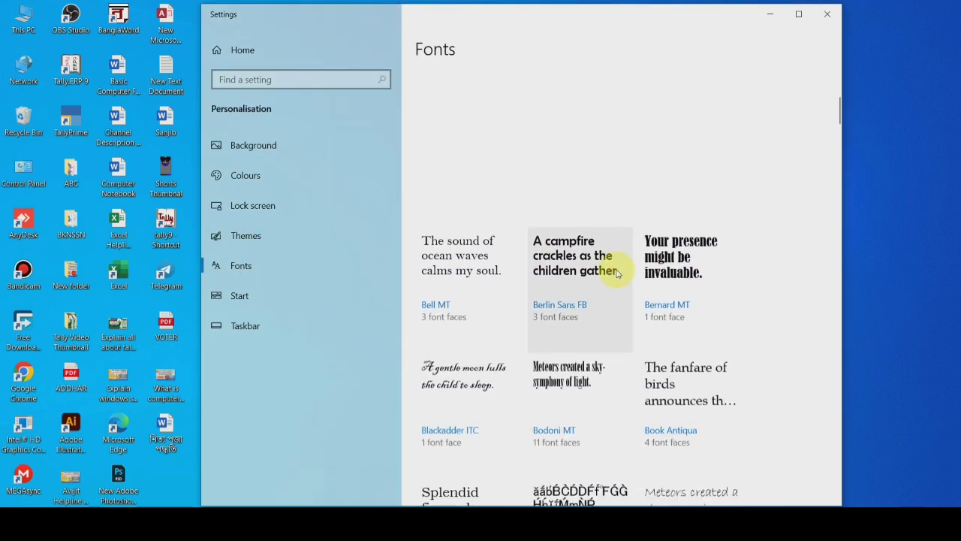
scroll(605, 269, "down", 6)
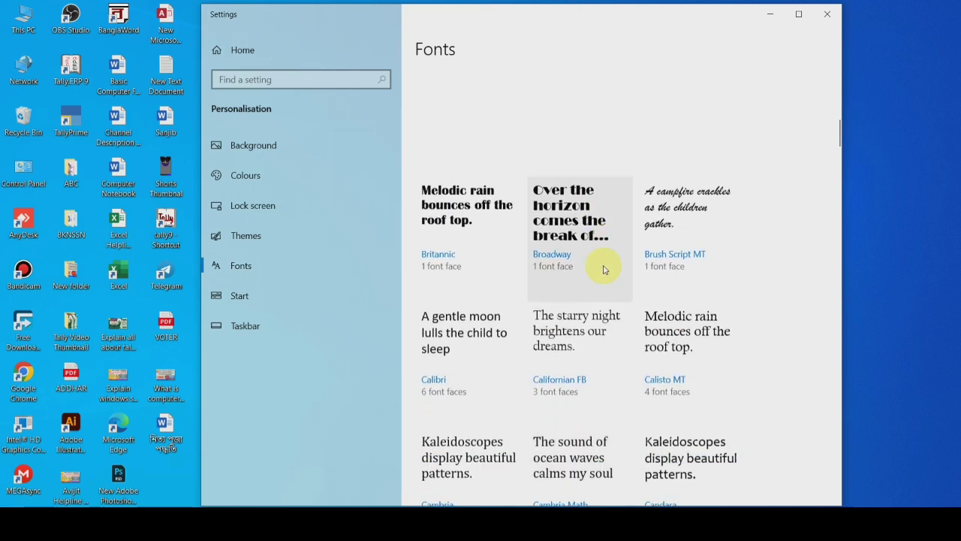
scroll(601, 264, "down", 5)
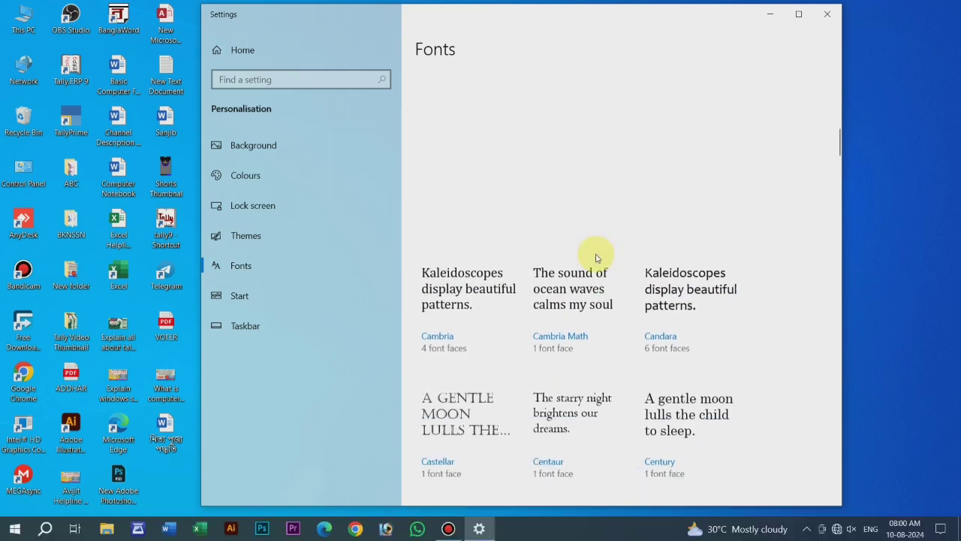
scroll(597, 259, "down", 5)
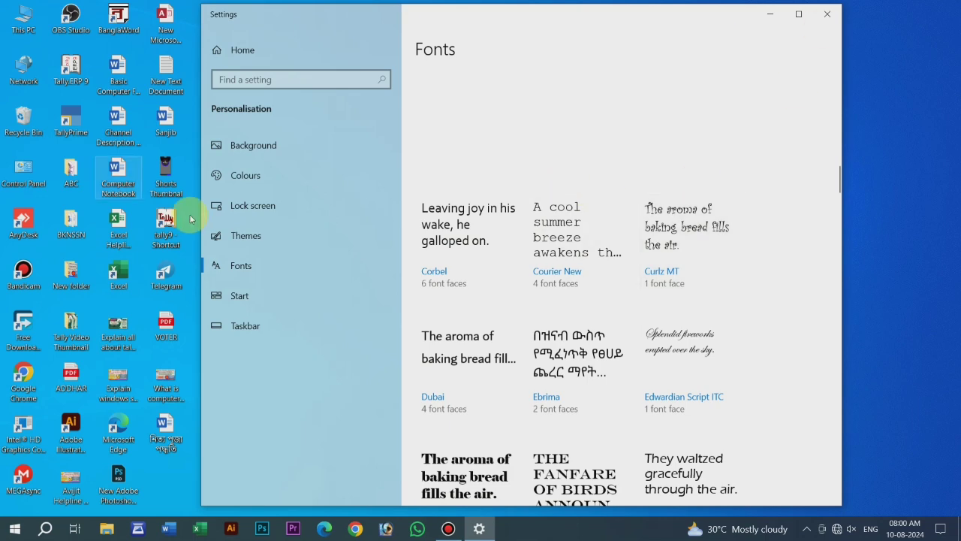
Review the Start settings and open the Start menu to examine its app list and tiles.
left_click(243, 298)
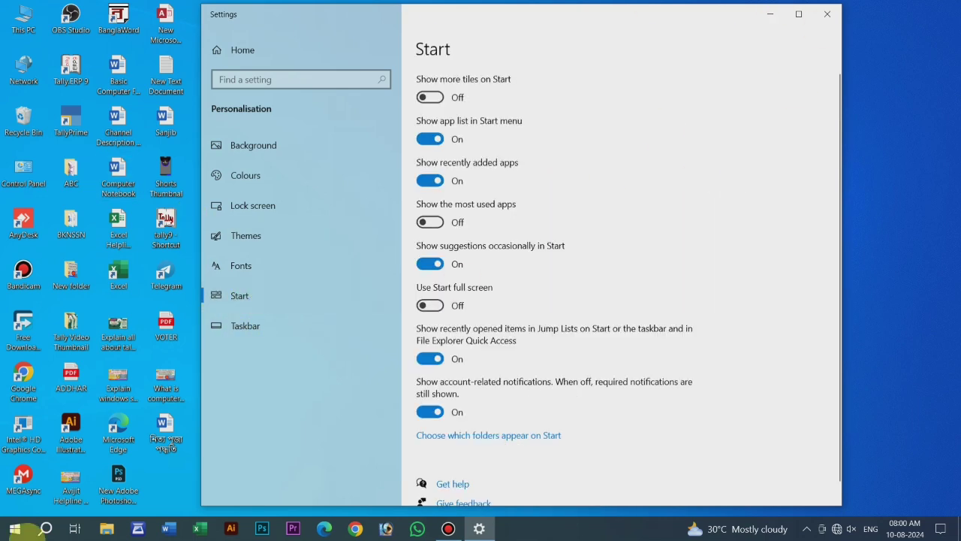
left_click(16, 532)
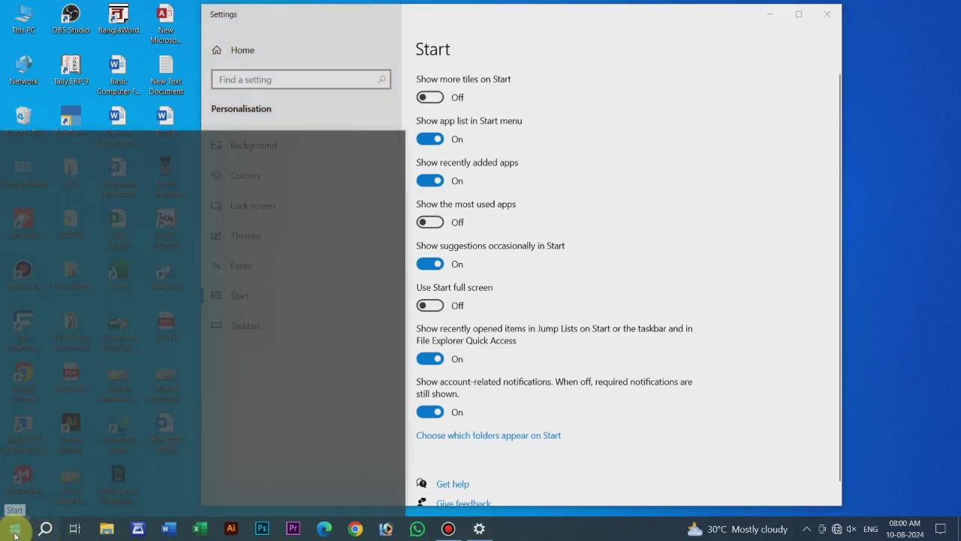
left_click(678, 198)
left_click(16, 528)
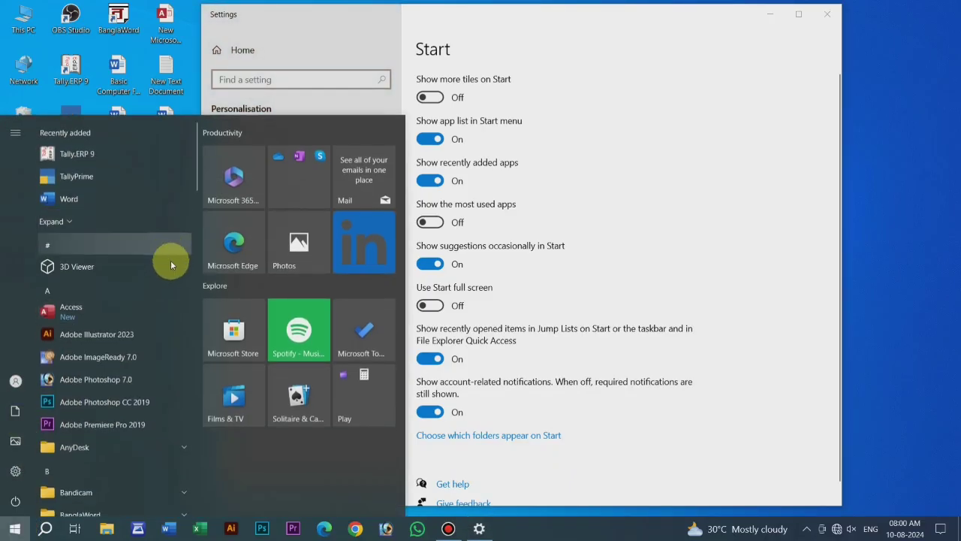
Turn on Use Start full screen to preview the full-screen Start menu, and switch the option back off.
left_click(593, 300)
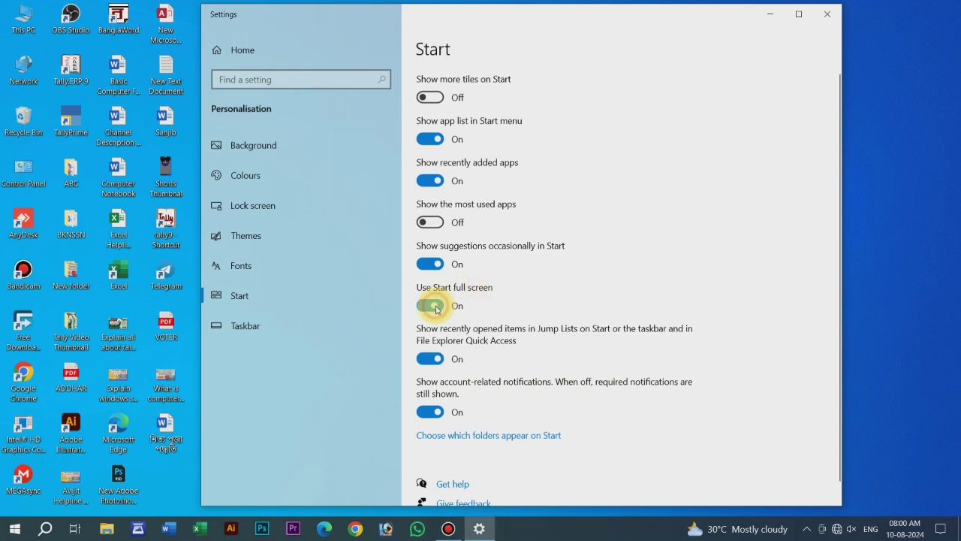
left_click(13, 531)
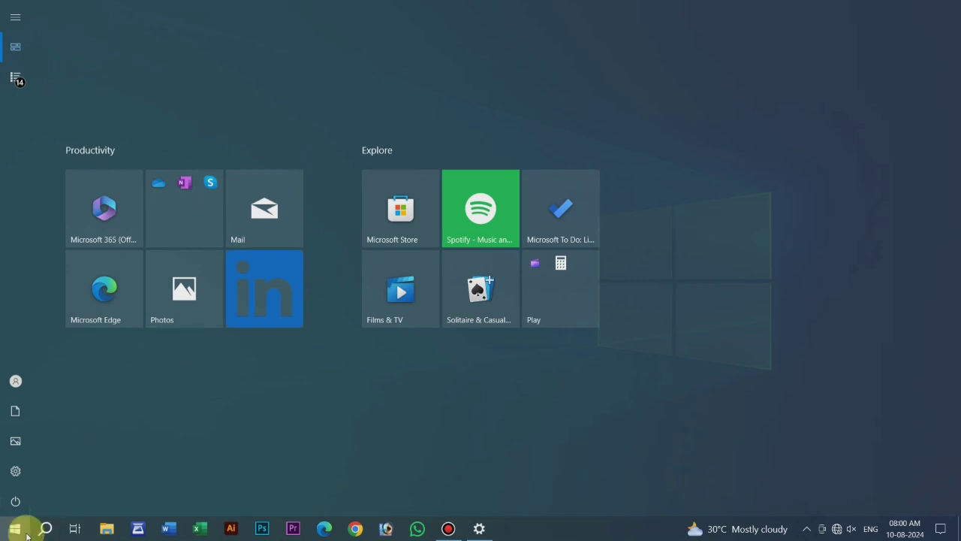
left_click(13, 530)
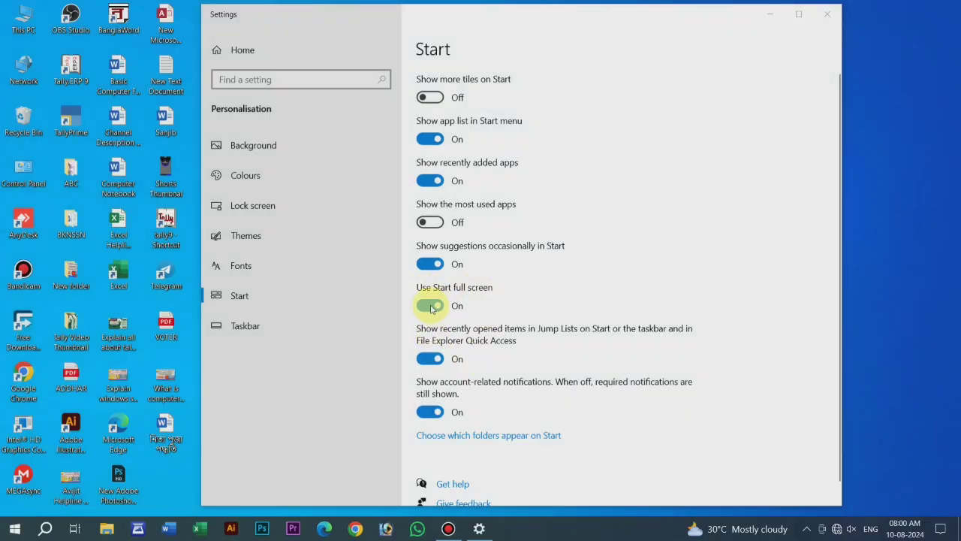
left_click(430, 306)
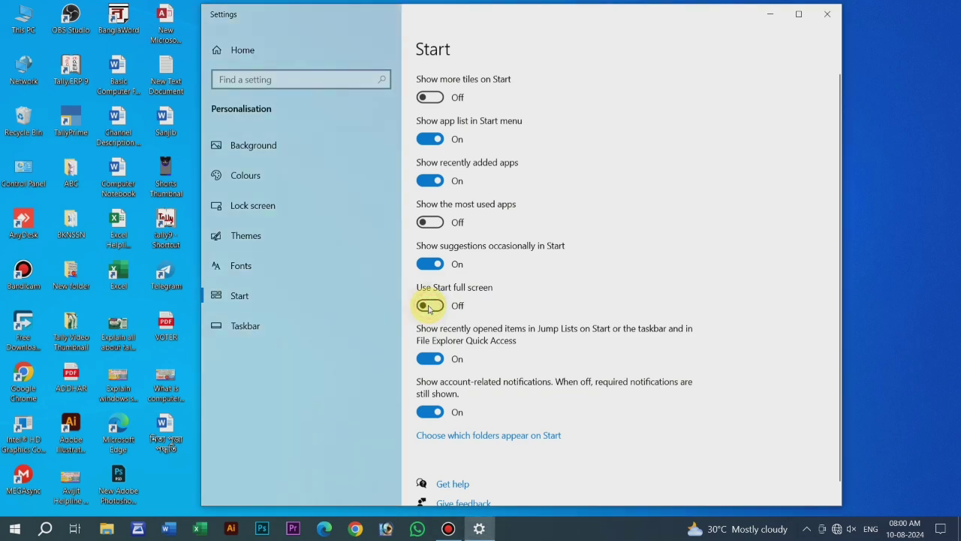
left_click(17, 529)
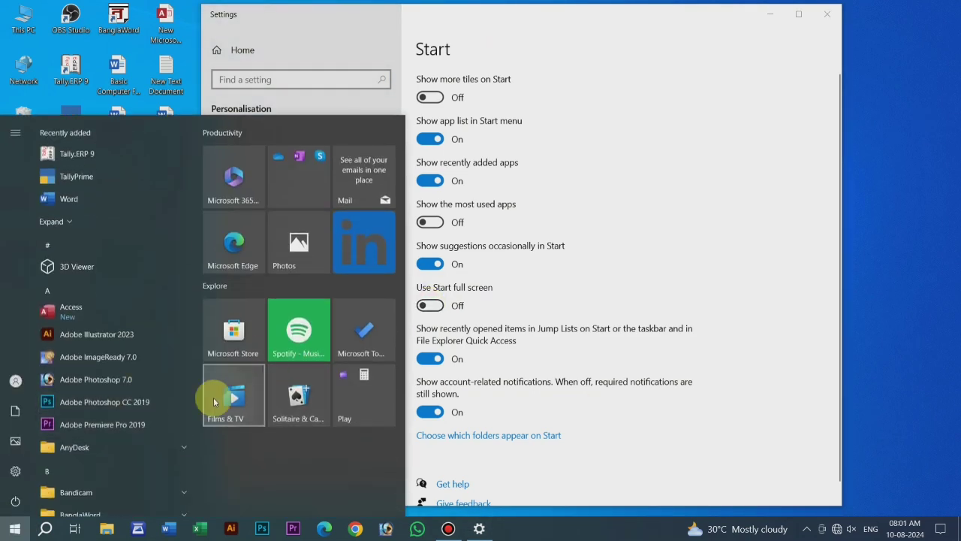
left_click(727, 275)
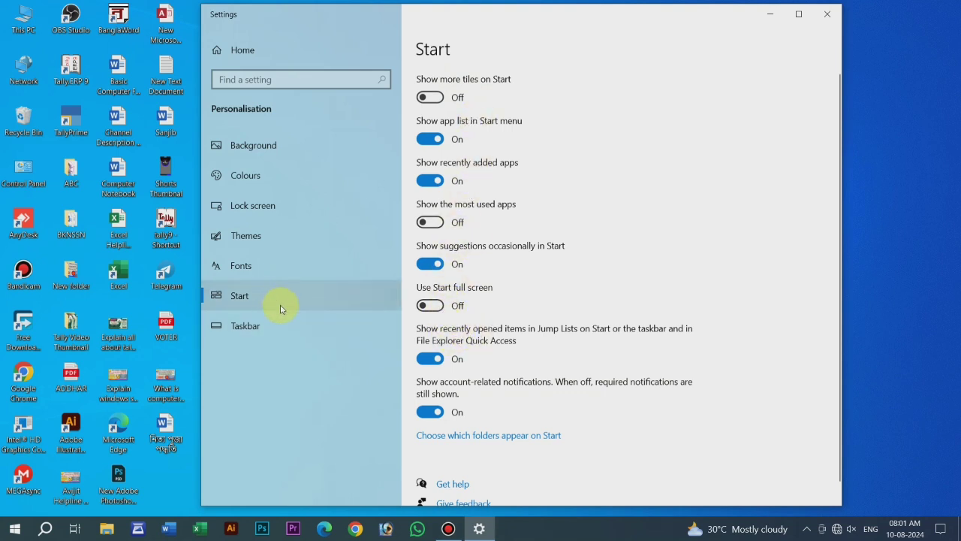
Open the Taskbar personalisation settings and unlock the taskbar.
left_click(245, 327)
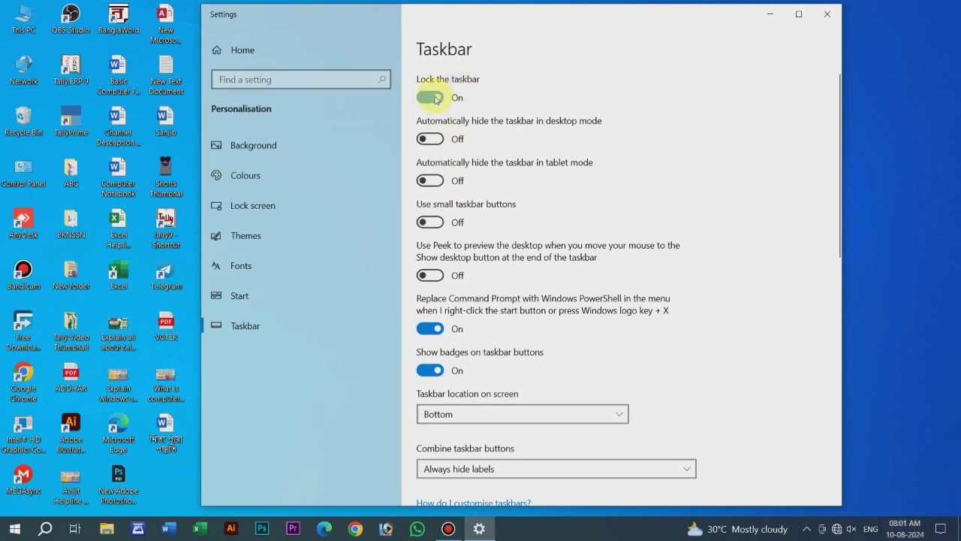
left_click(548, 533)
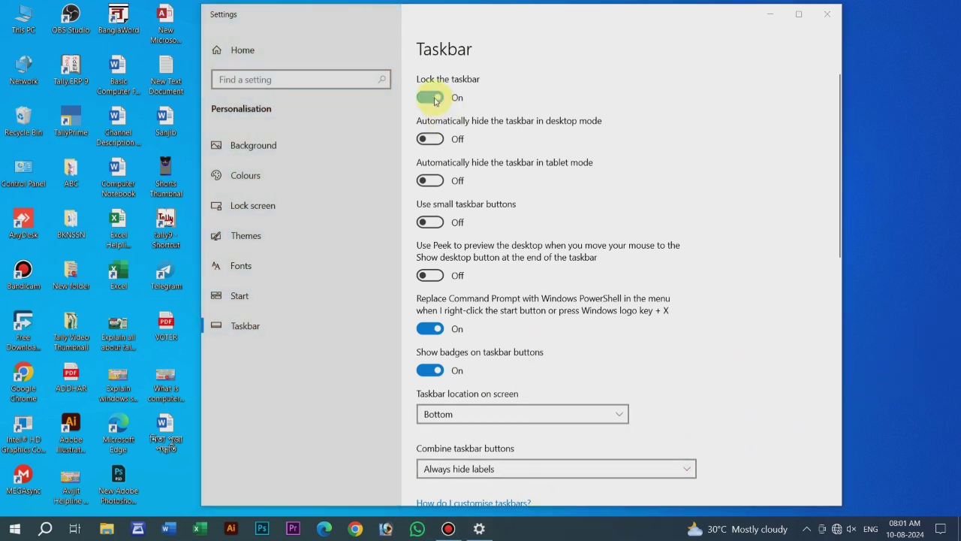
left_click(433, 98)
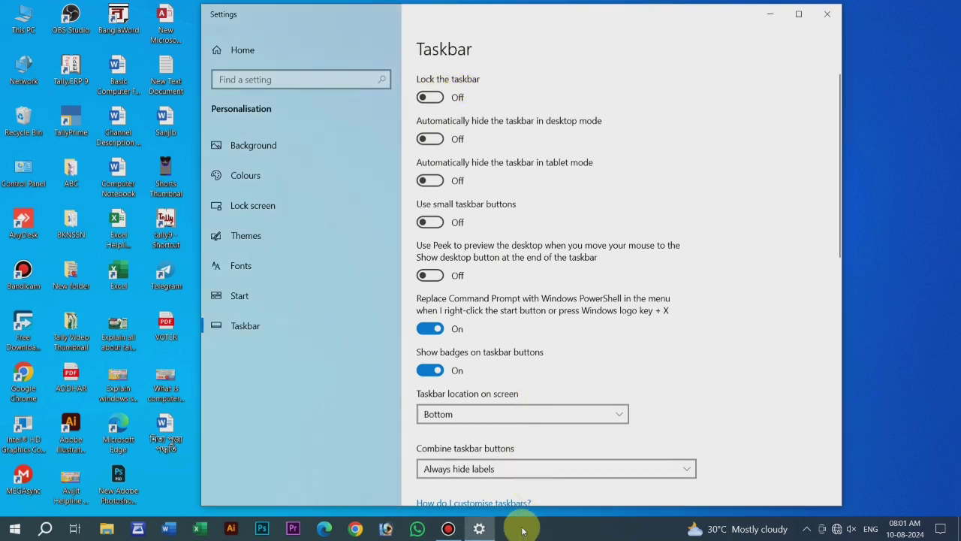
Move the unlocked taskbar to the right edge of the screen, to the top edge and back to the bottom edge.
left_click_drag(523, 531, 907, 301)
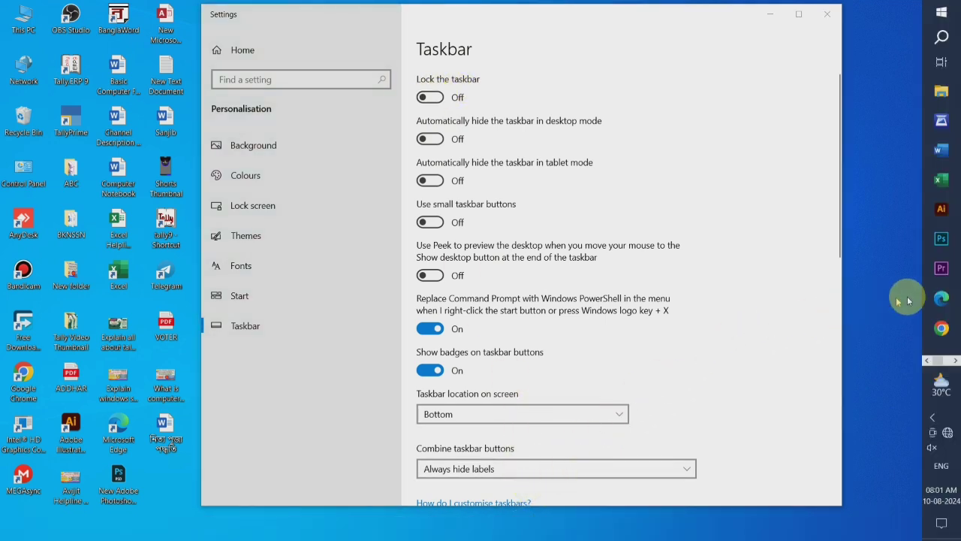
left_click(943, 328)
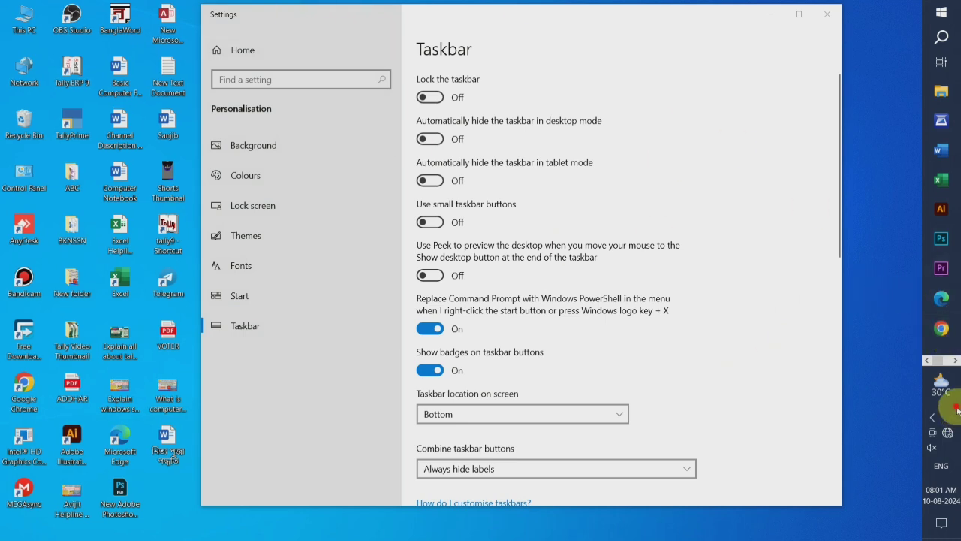
left_click_drag(957, 409, 483, 6)
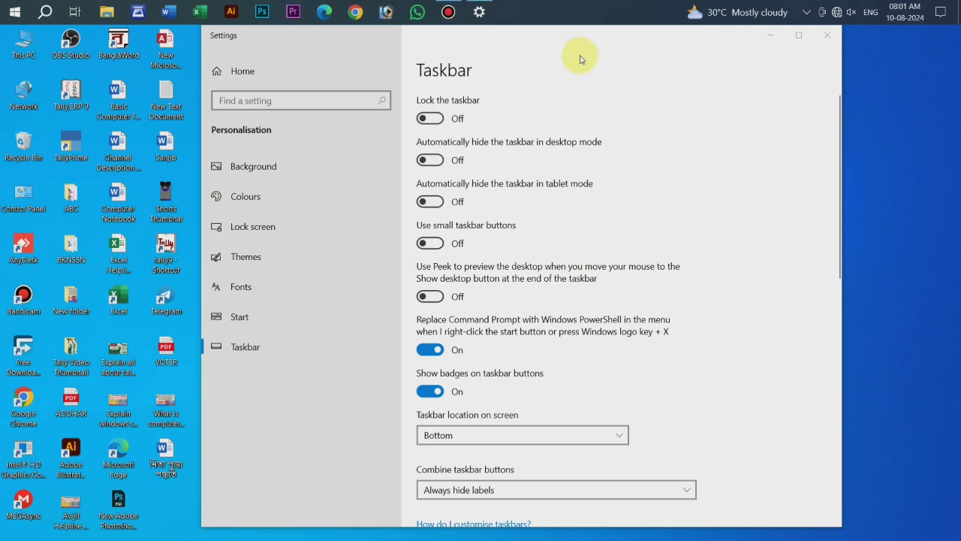
left_click_drag(540, 54, 541, 479)
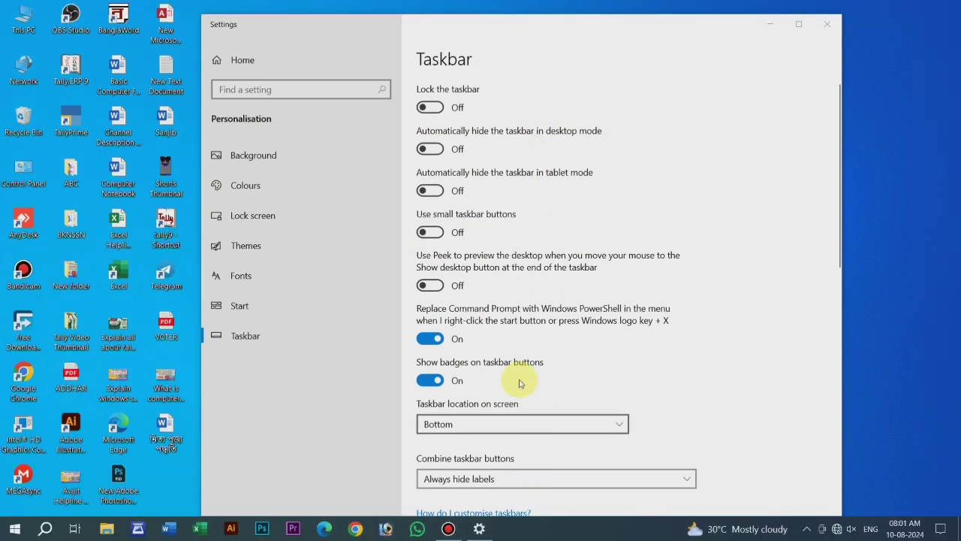
Show the taskbar's context menu with its lock option and lock the taskbar again.
right_click(543, 531)
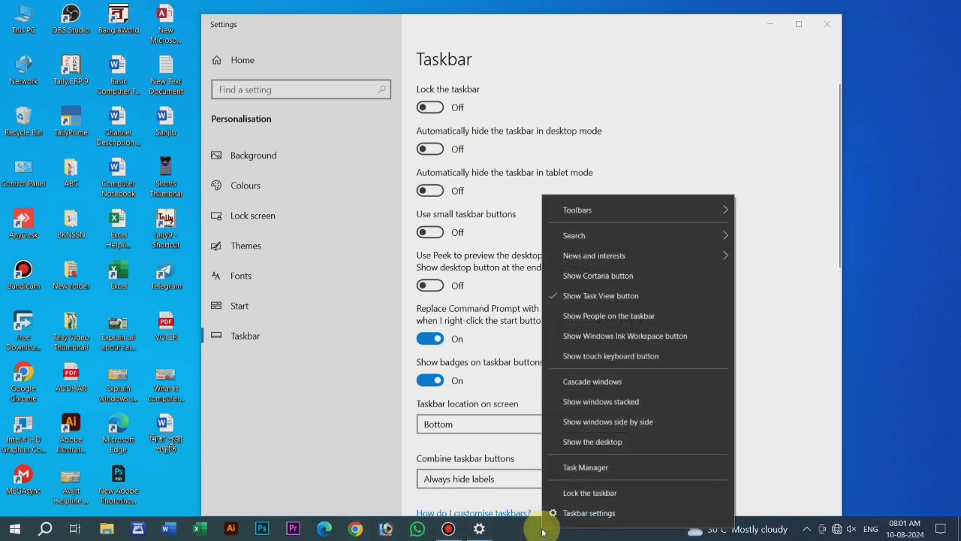
left_click(589, 494)
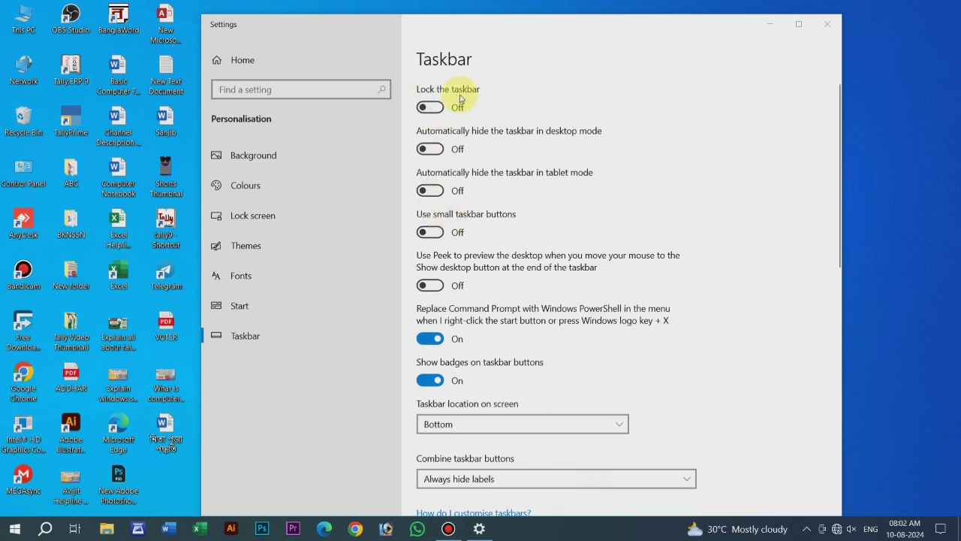
left_click(433, 108)
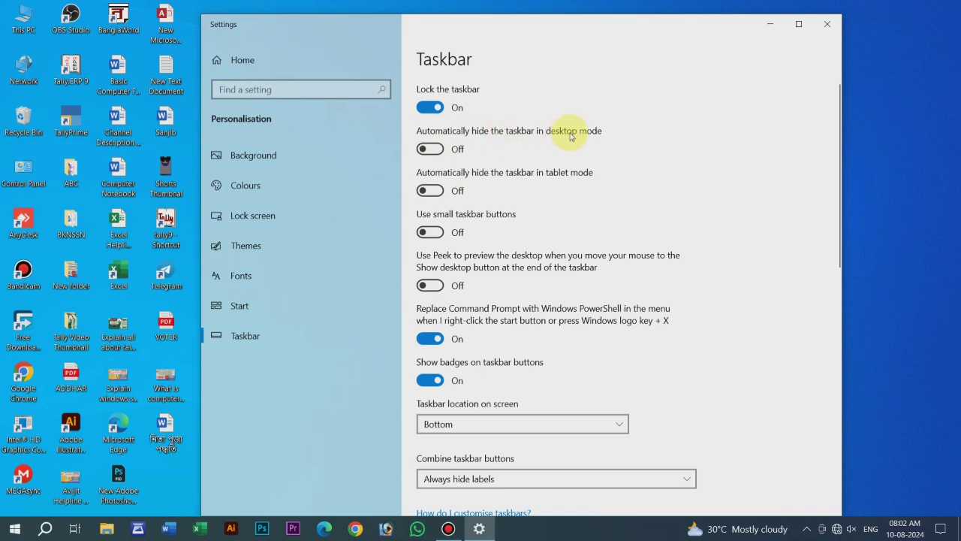
Try automatically hiding the taskbar in desktop mode and using small taskbar buttons, turning each option back off.
left_click(434, 149)
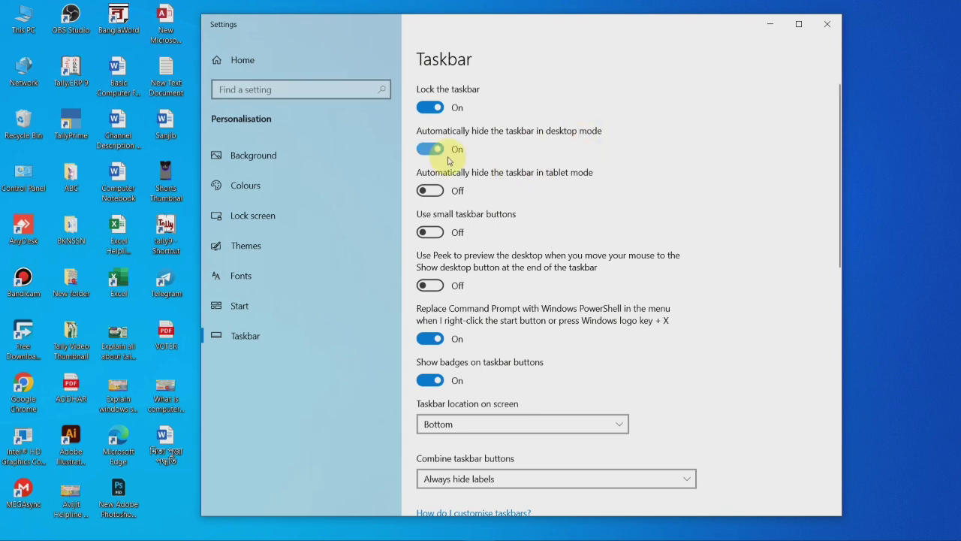
left_click(430, 149)
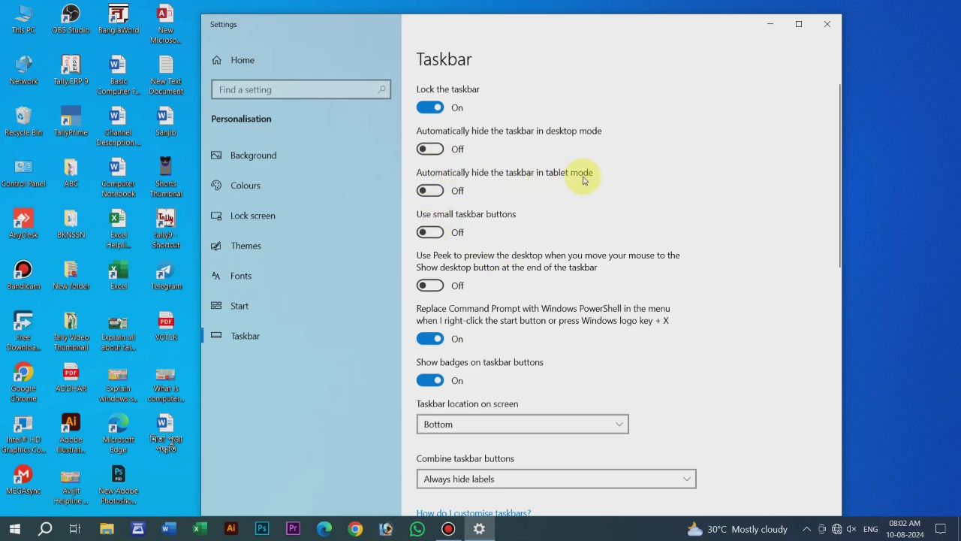
left_click(15, 529)
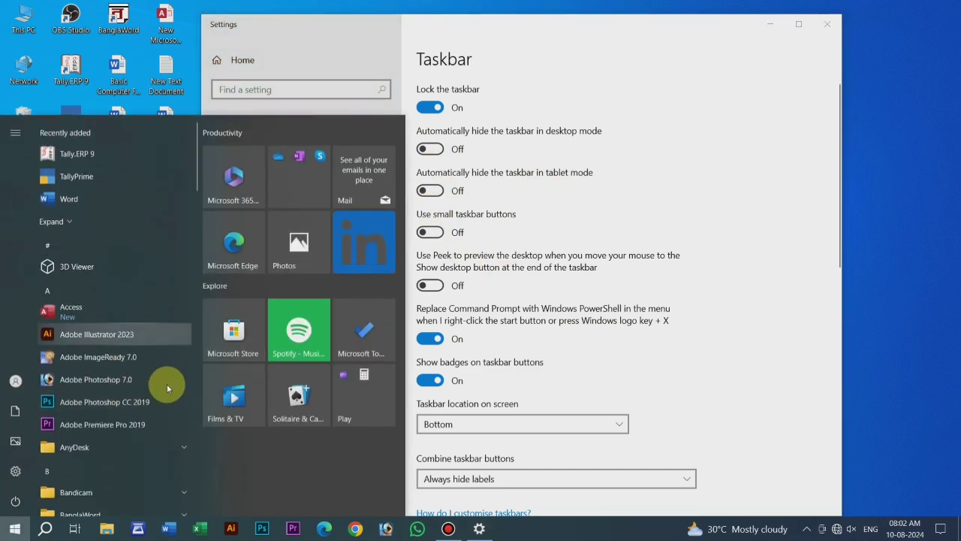
left_click(571, 191)
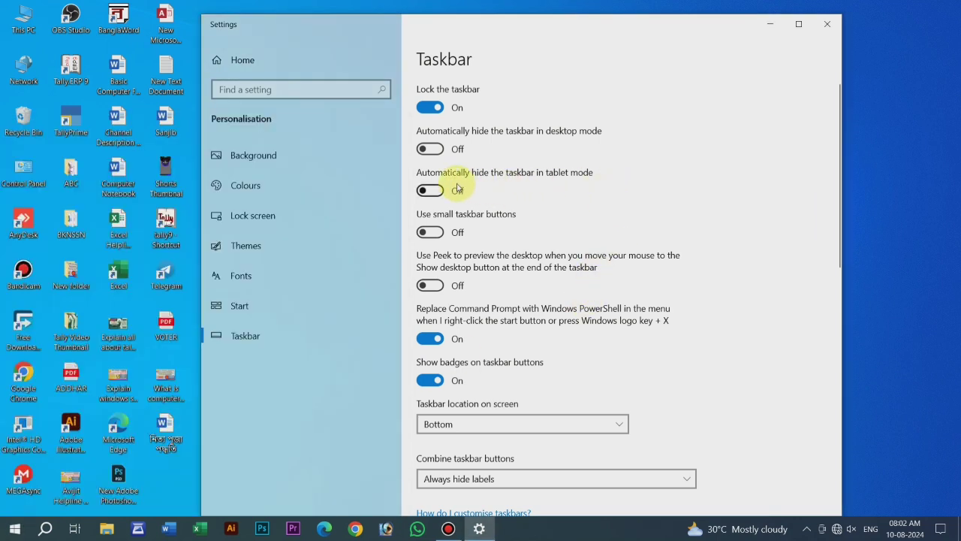
left_click(543, 528)
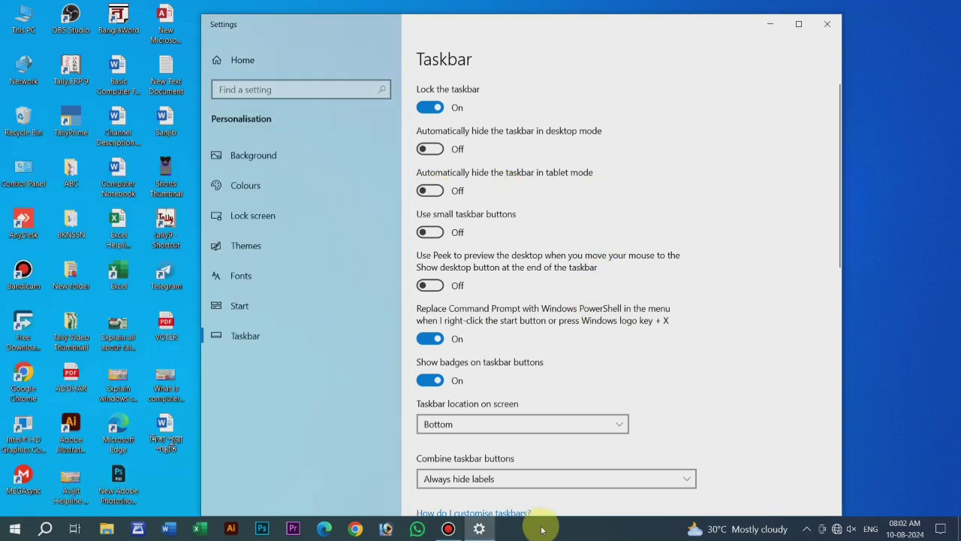
left_click(436, 234)
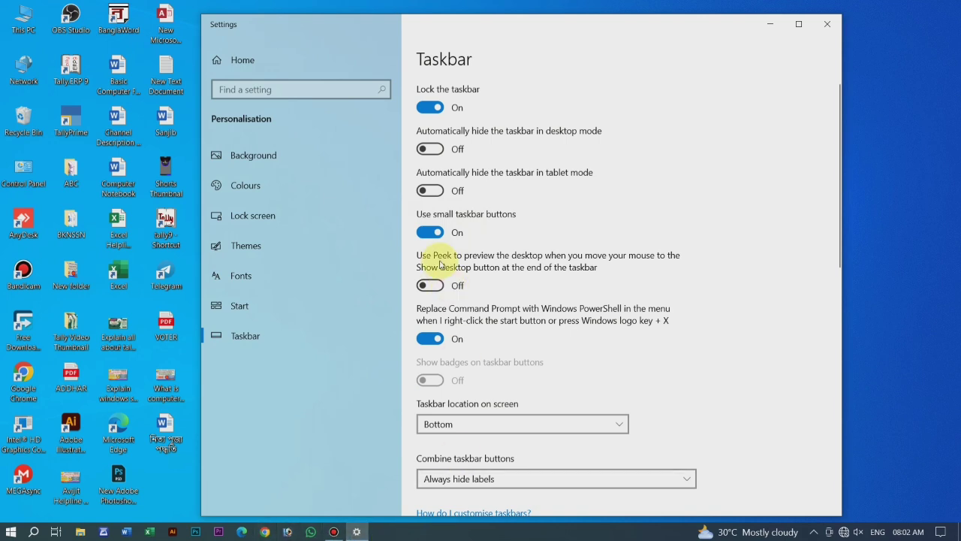
left_click(432, 233)
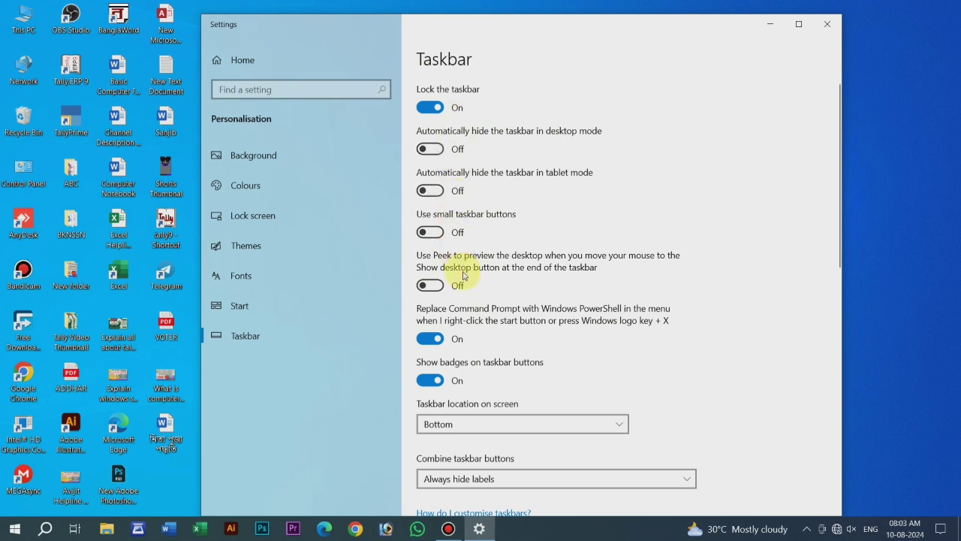
Change the taskbar location on screen to Left, Top and Right in turn, and set it back to Bottom.
scroll(463, 275, "down", 3)
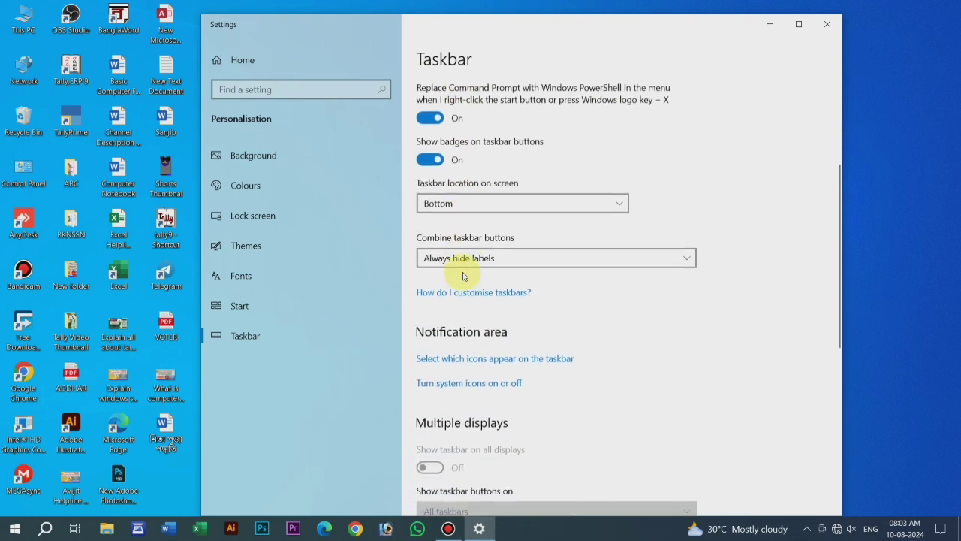
left_click(501, 200)
left_click(459, 145)
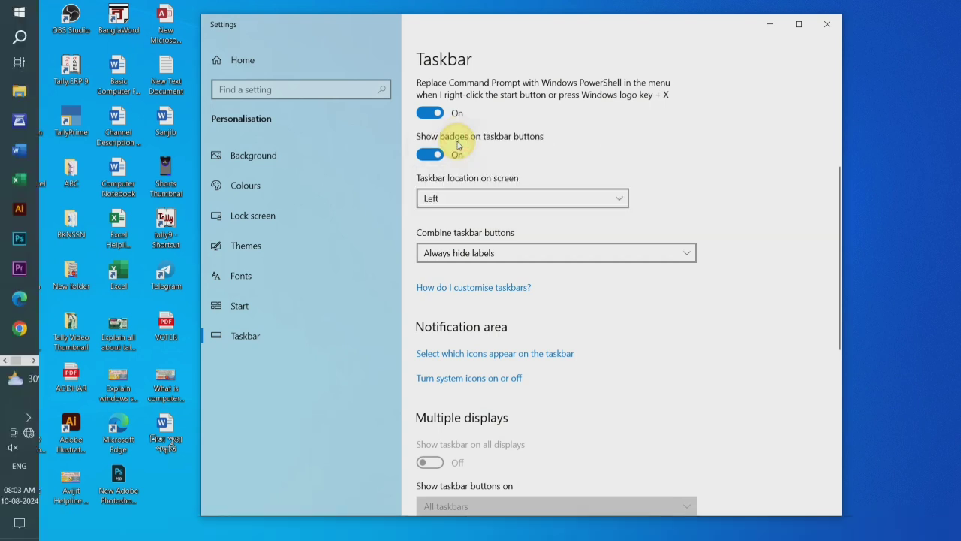
left_click(466, 199)
left_click(447, 219)
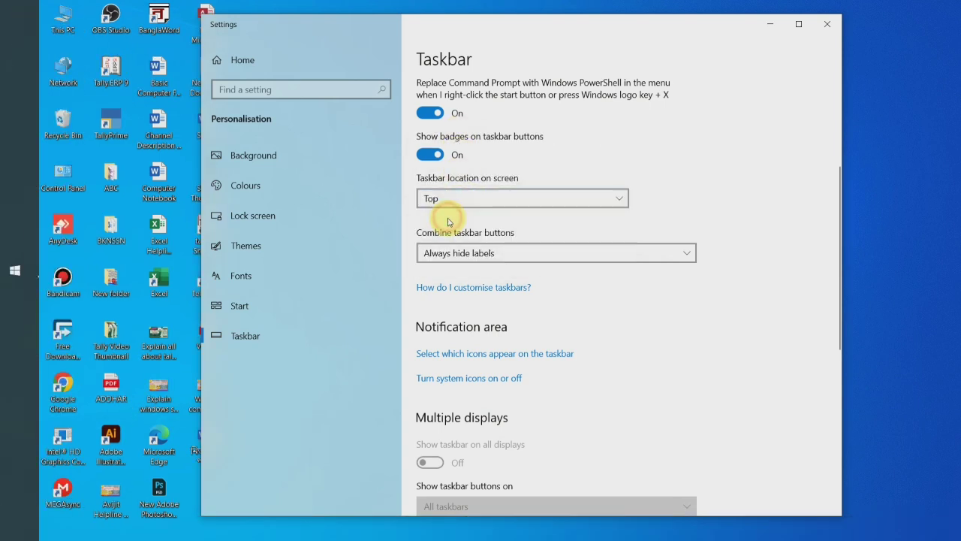
left_click(462, 207)
left_click(456, 232)
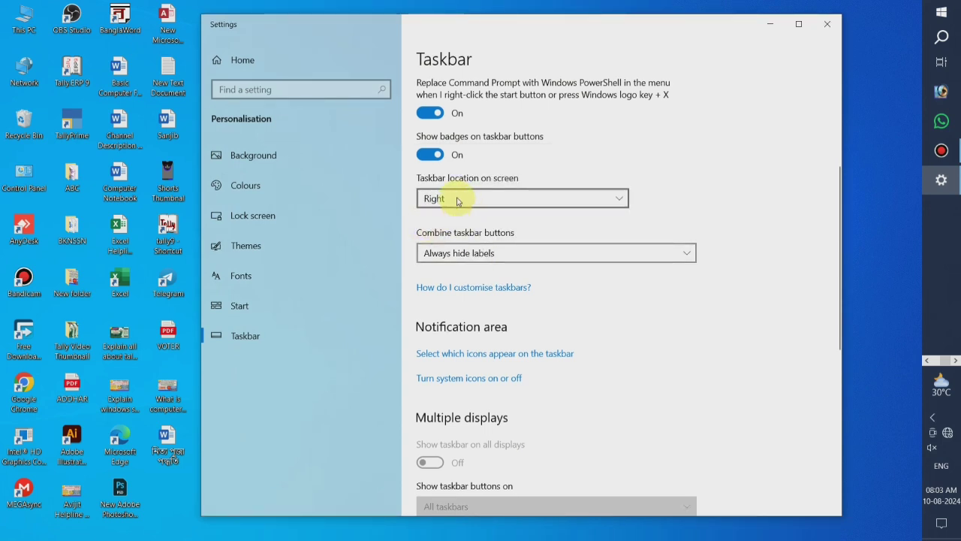
left_click(456, 202)
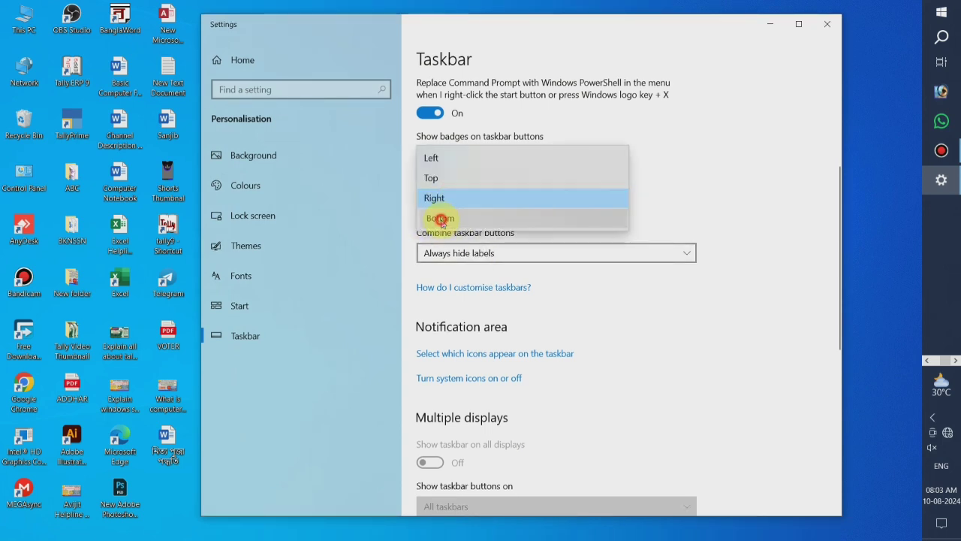
left_click(441, 219)
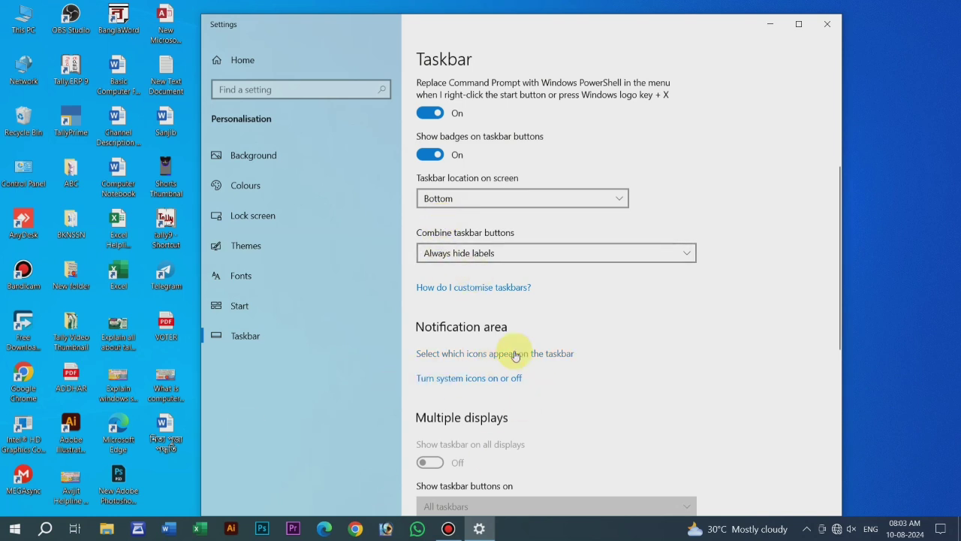
scroll(568, 368, "down", 6)
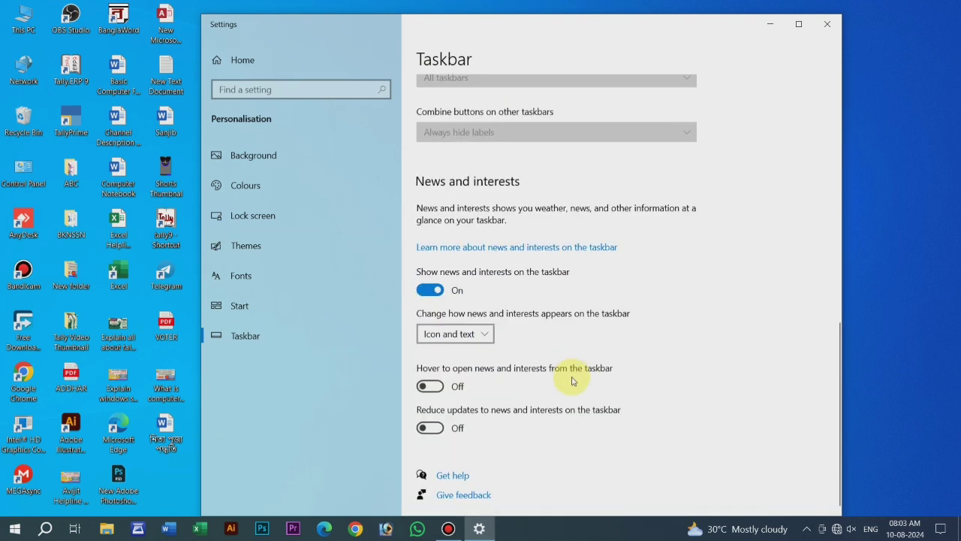